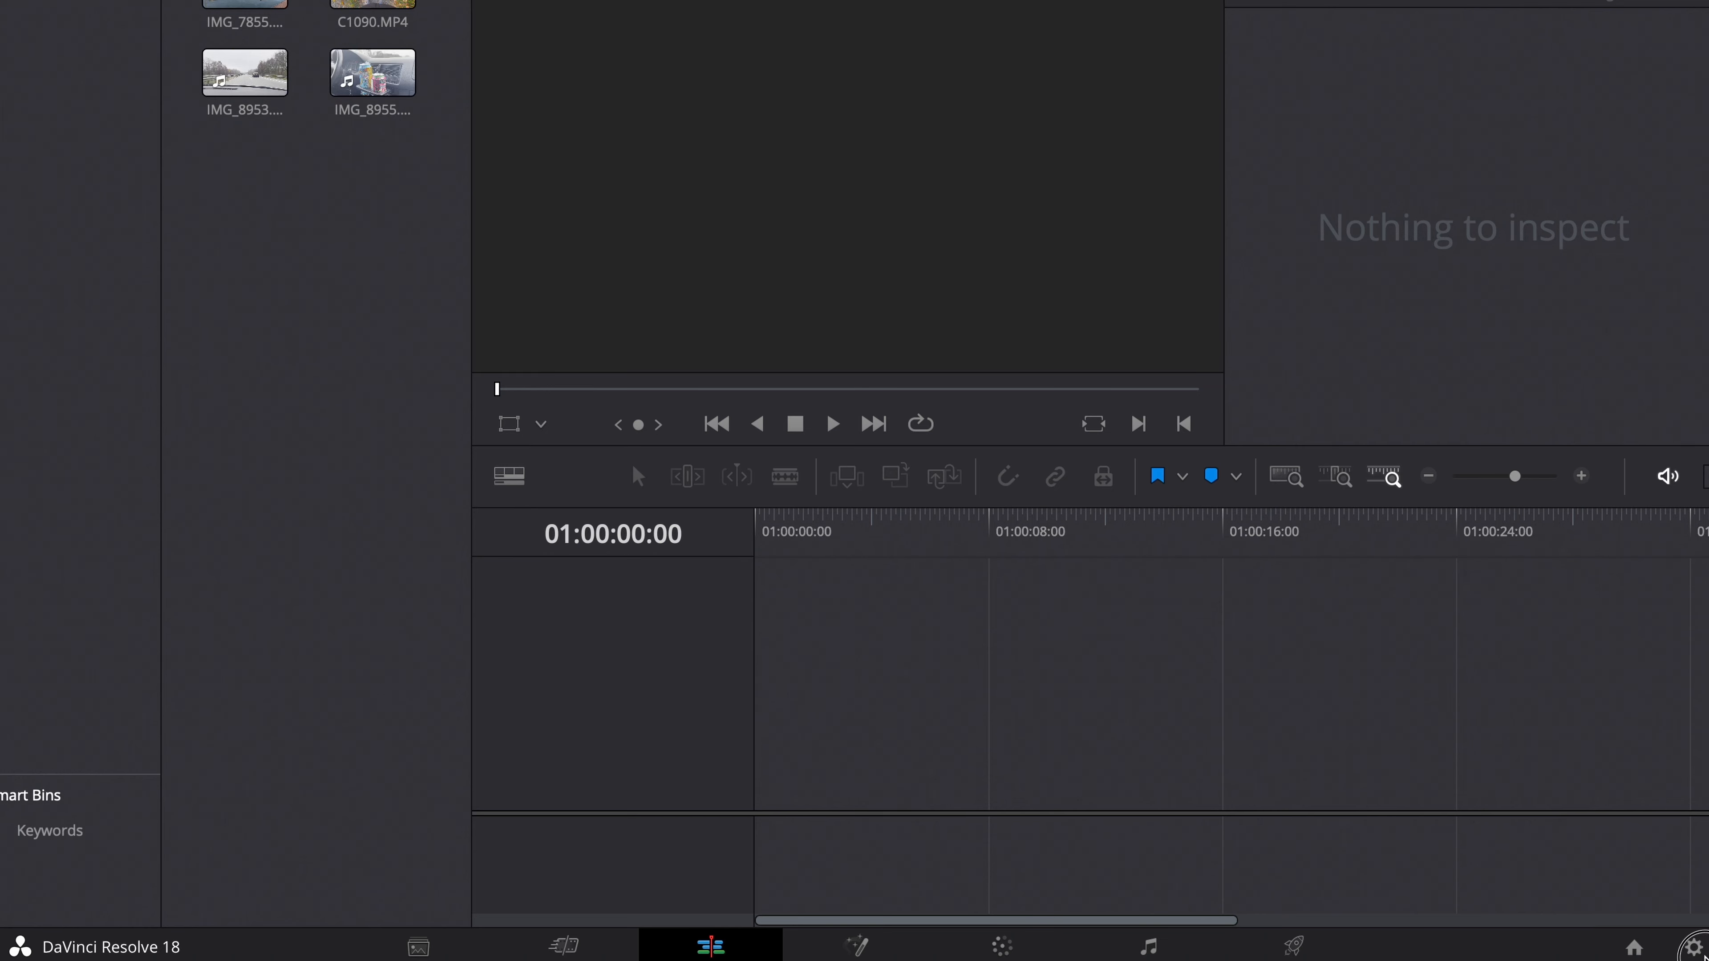
Set the project's color science to DaVinci YRGB Color Managed, without automatic management, with HDR DaVinci Wide Gamut Intermediate processing, and save.
{"action": "left_click", "coordinate": [412, 141]}
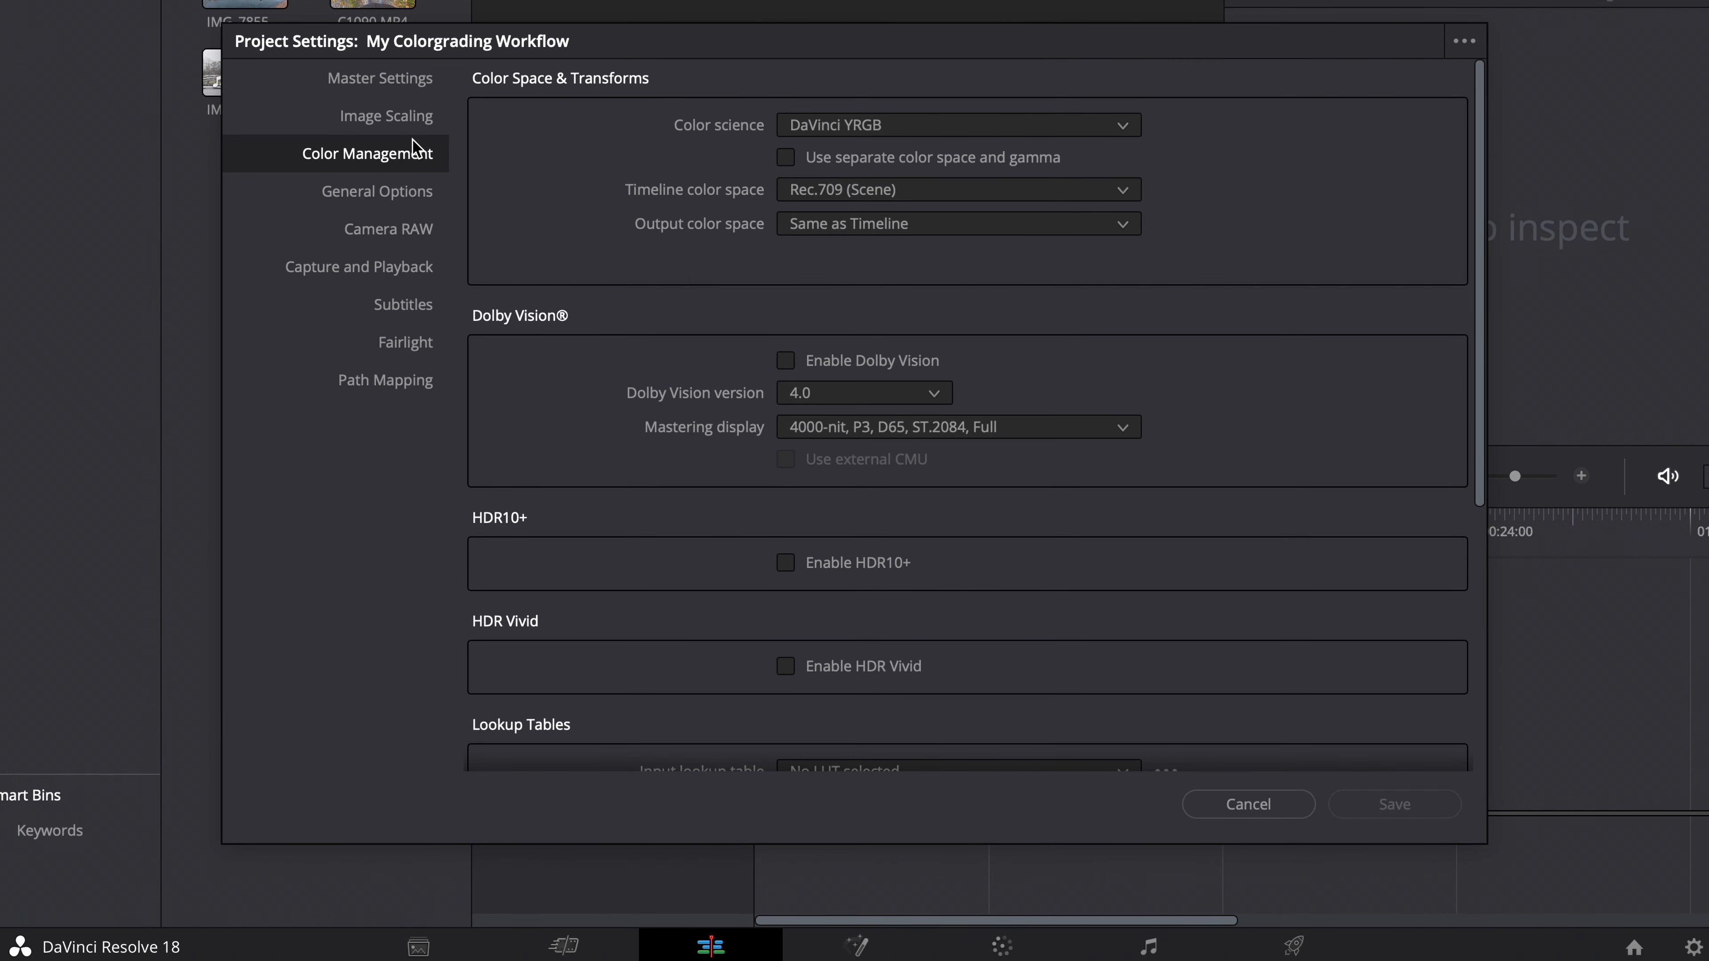
{"action": "left_click", "coordinate": [849, 126]}
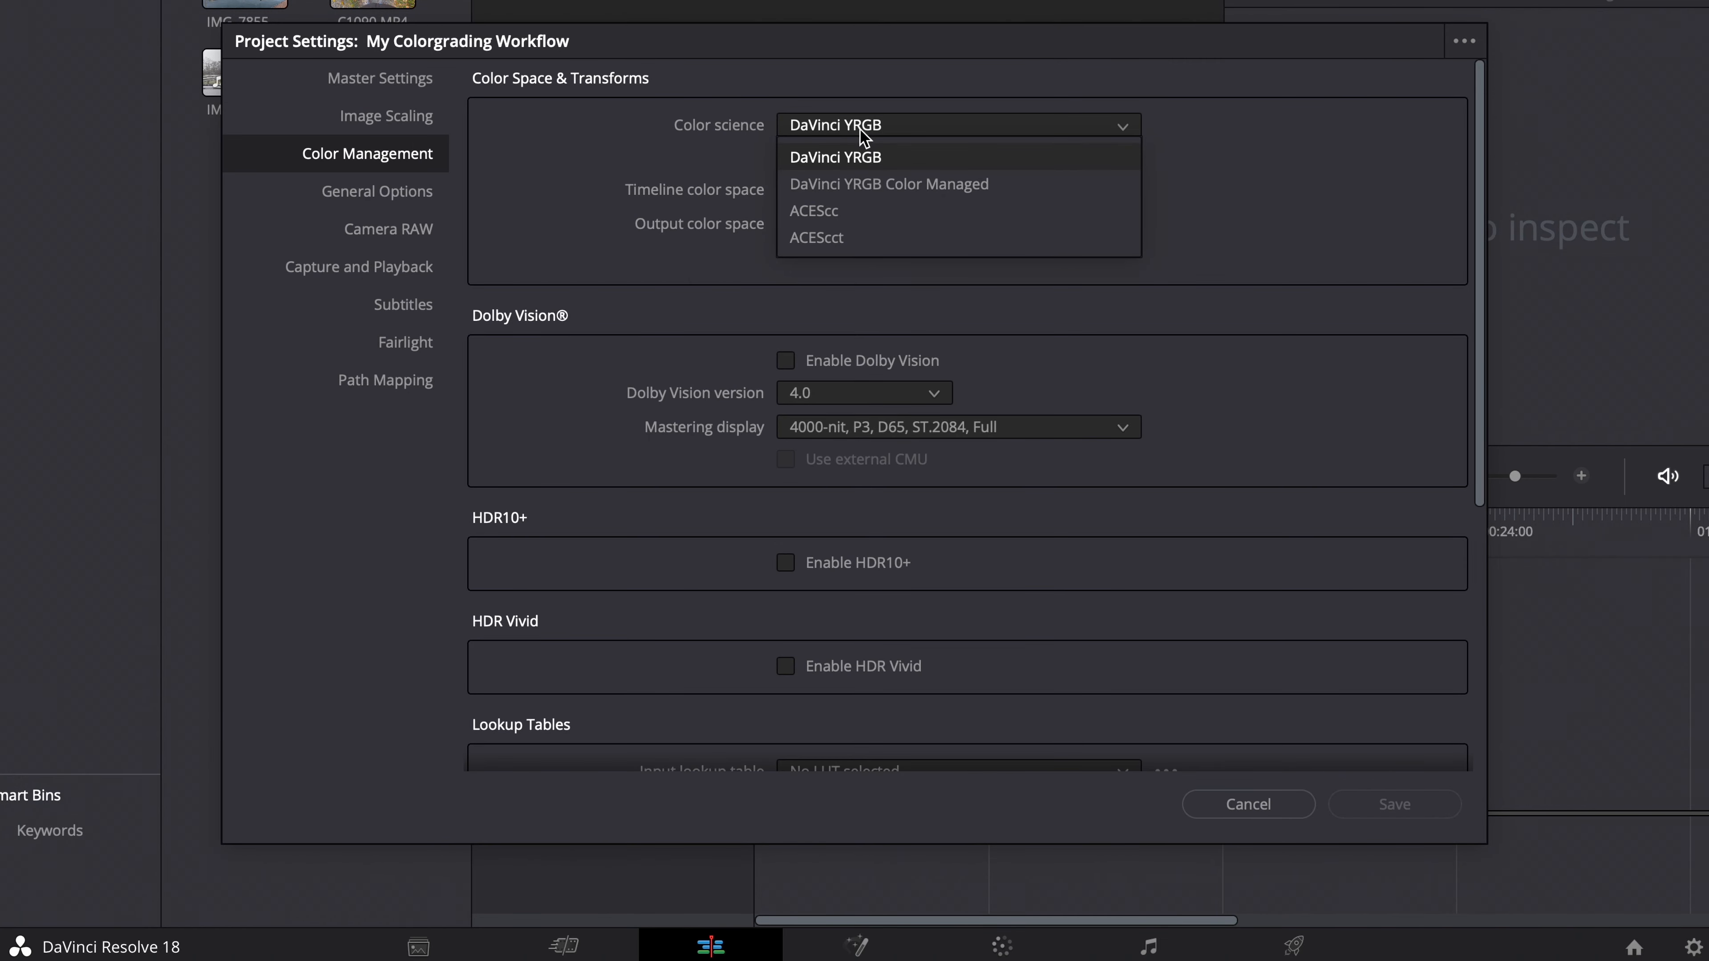
{"action": "left_click", "coordinate": [881, 178]}
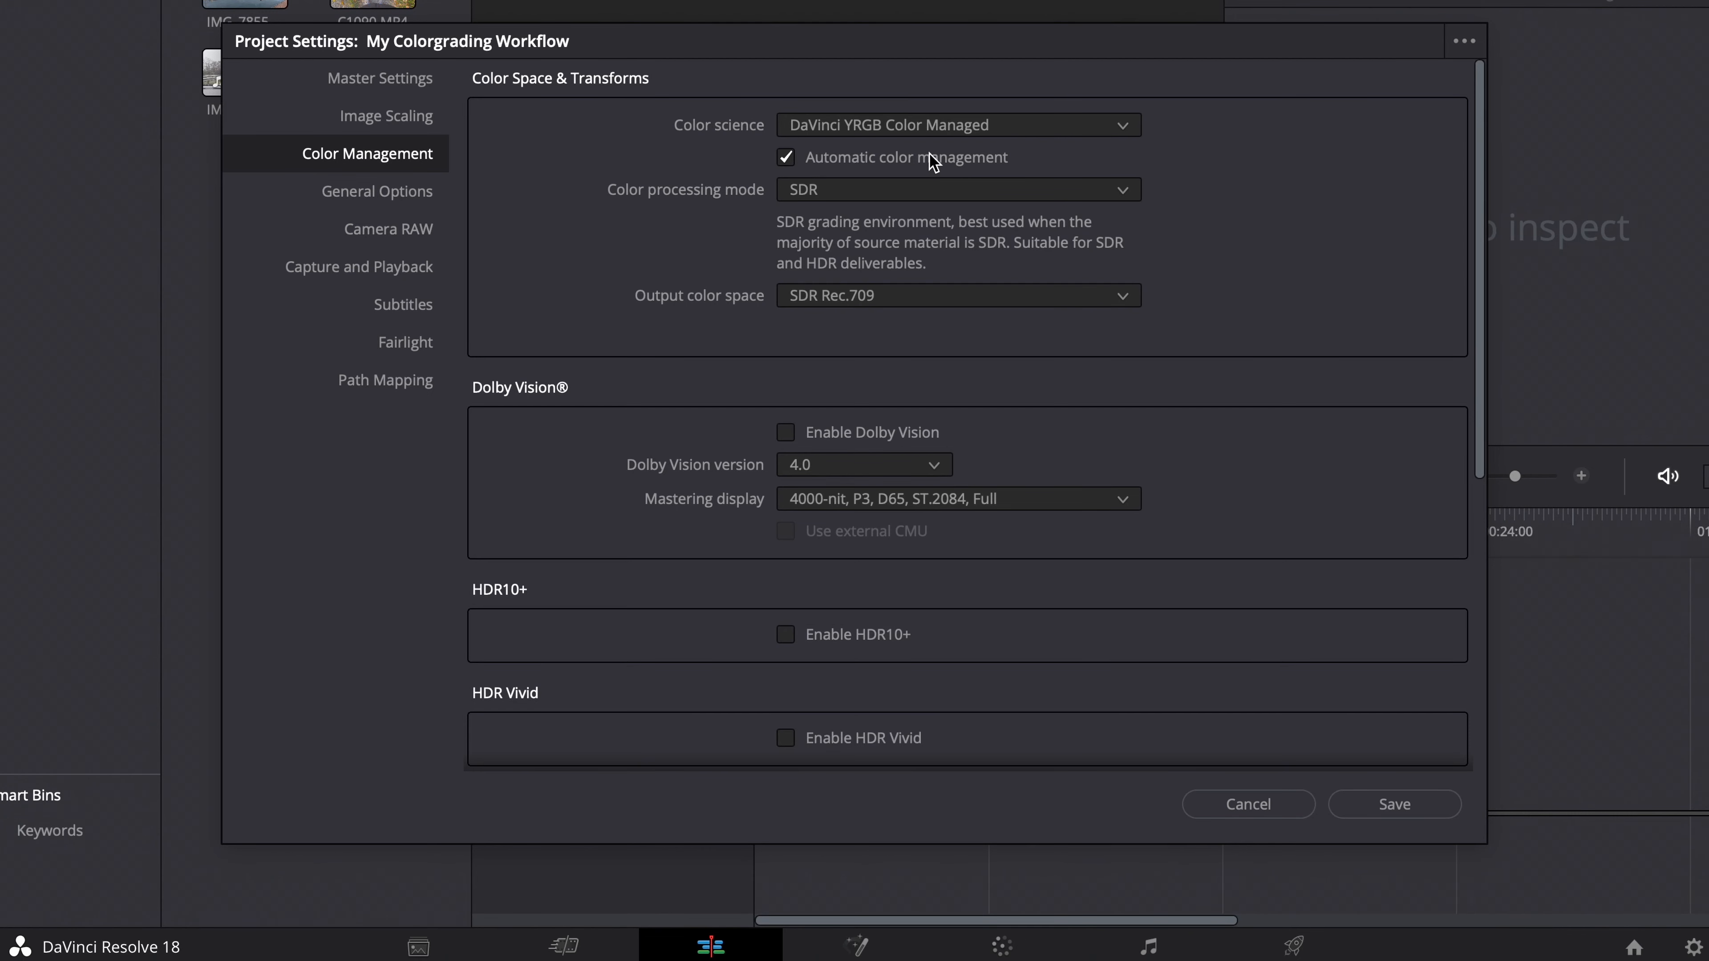
{"action": "left_click", "coordinate": [932, 162]}
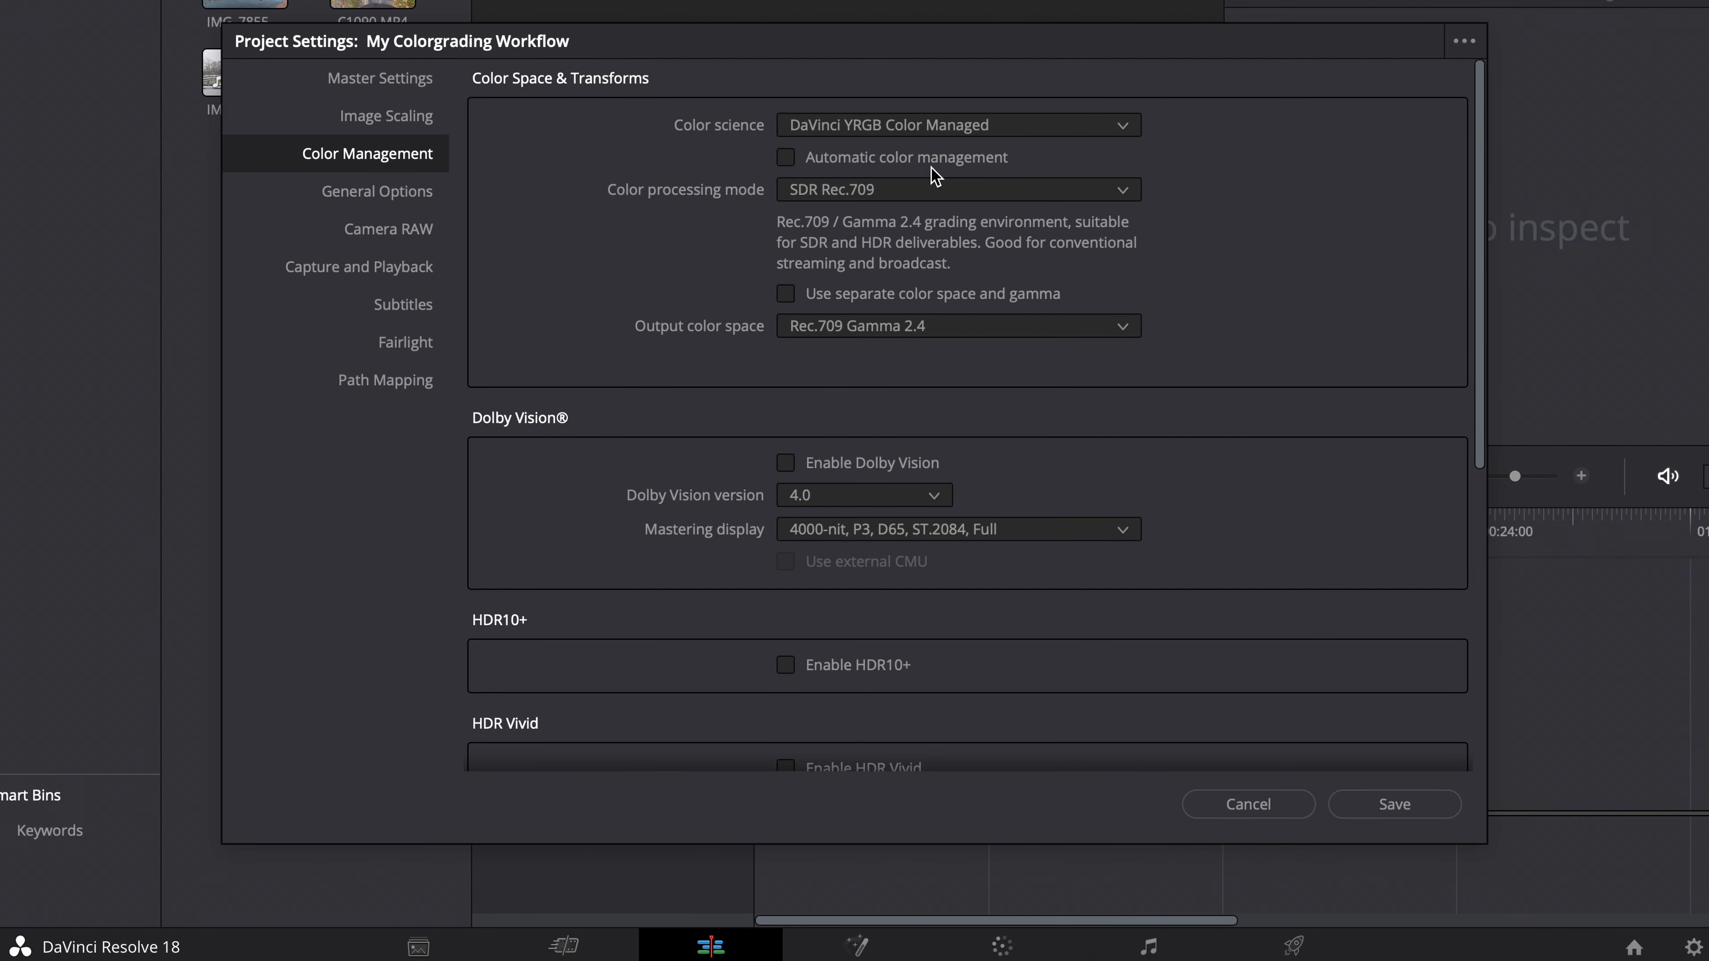
{"action": "left_click", "coordinate": [941, 193]}
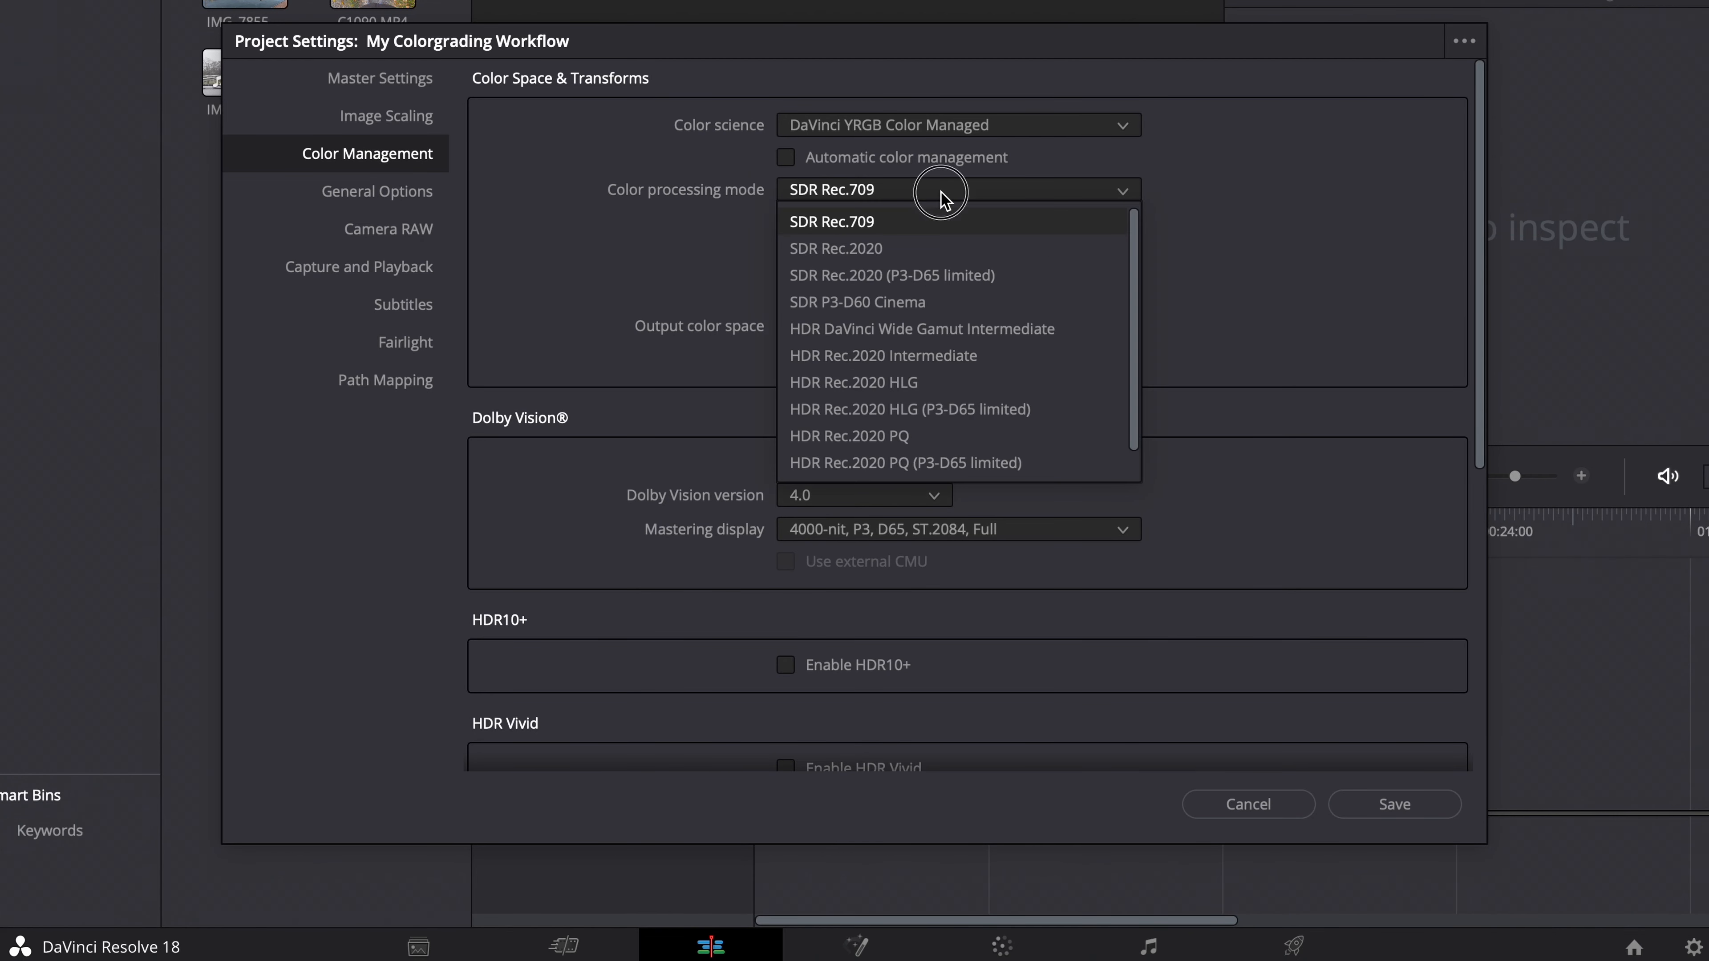
{"action": "left_click", "coordinate": [922, 332]}
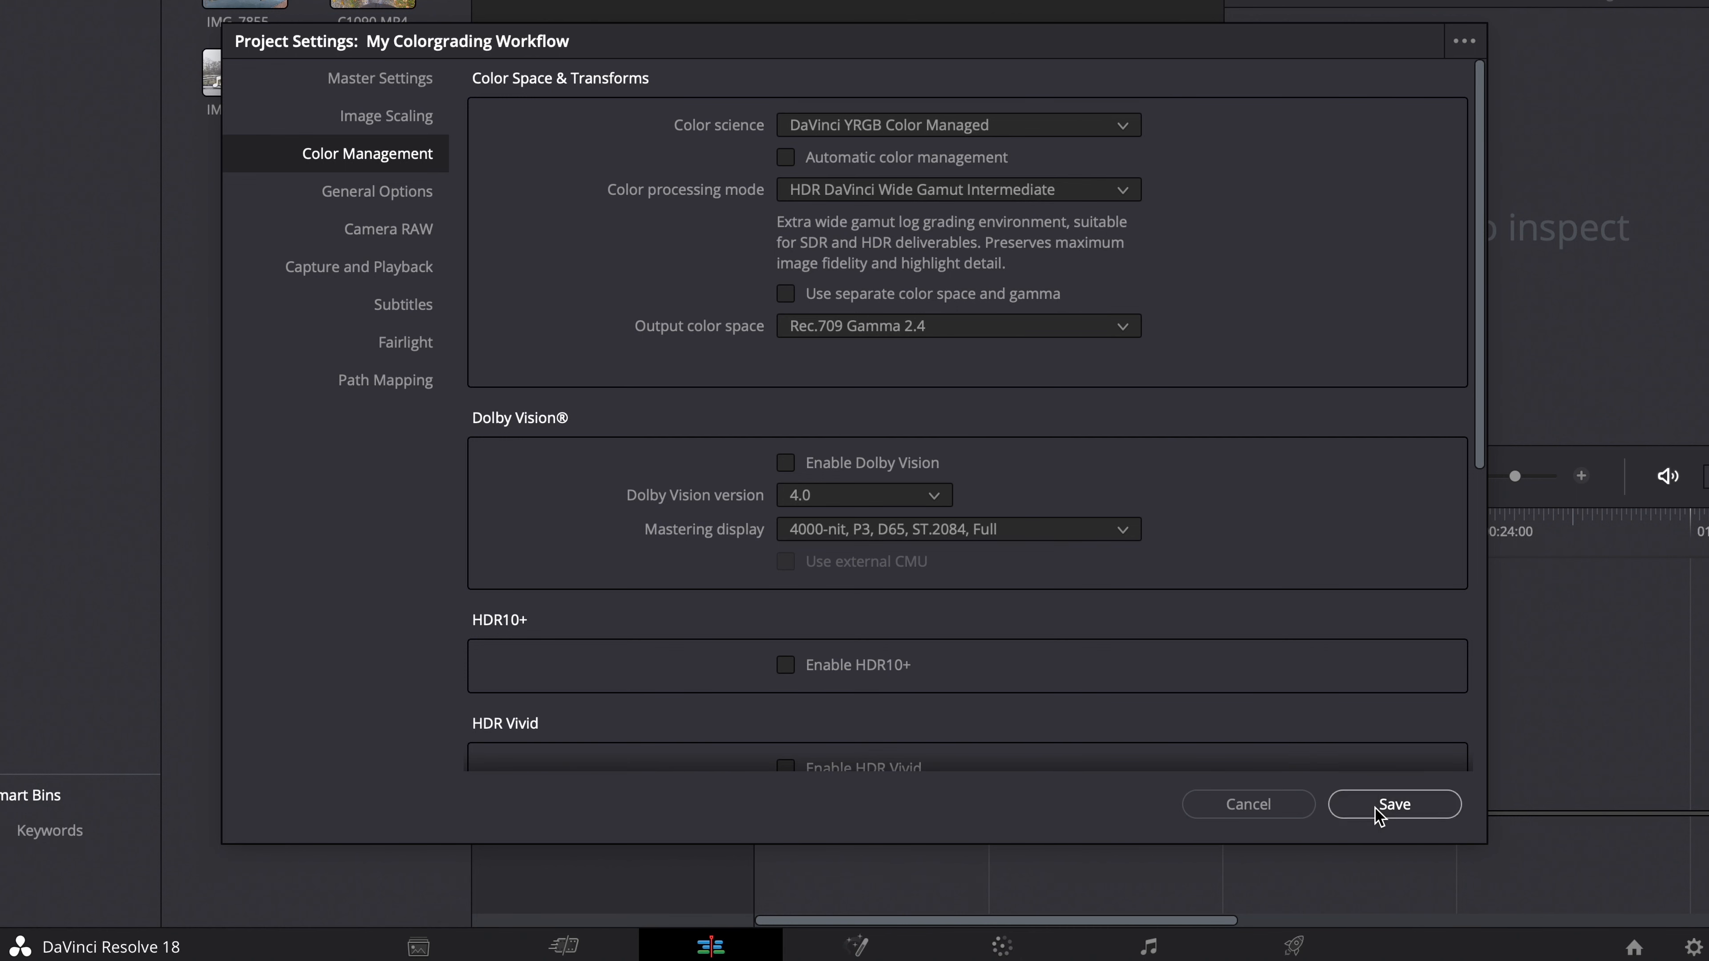
{"action": "left_click", "coordinate": [1390, 806]}
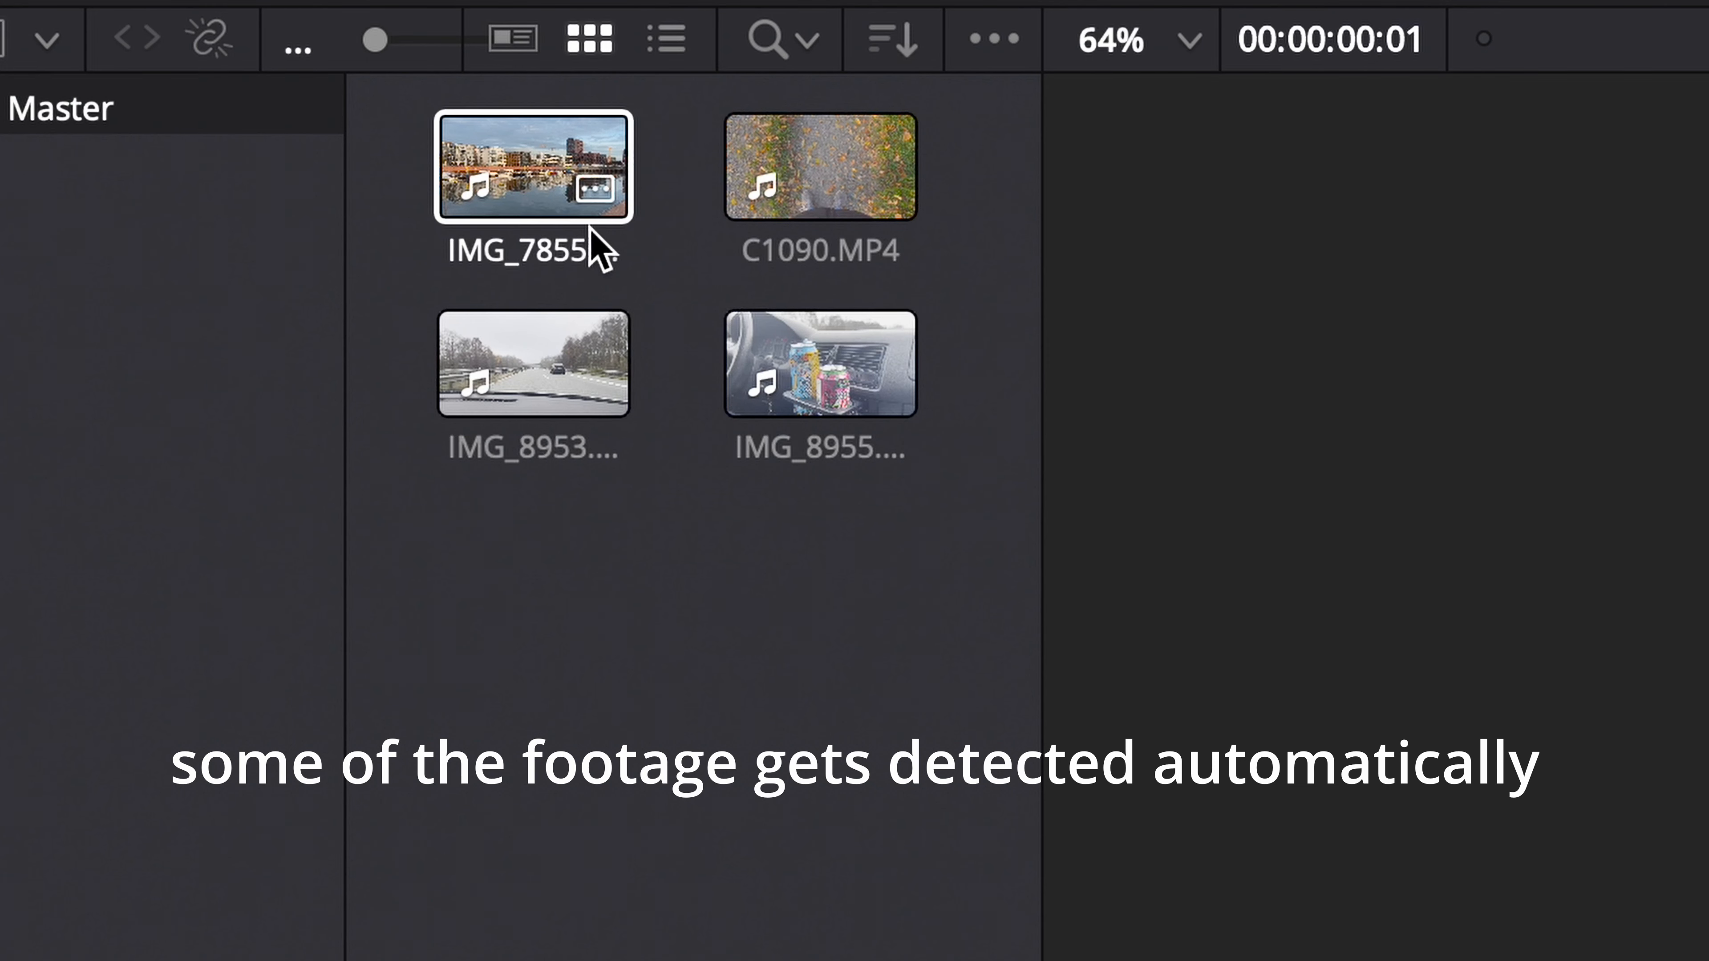
Create a new timeline from all four clips in the media pool.
{"action": "left_click", "coordinate": [779, 196]}
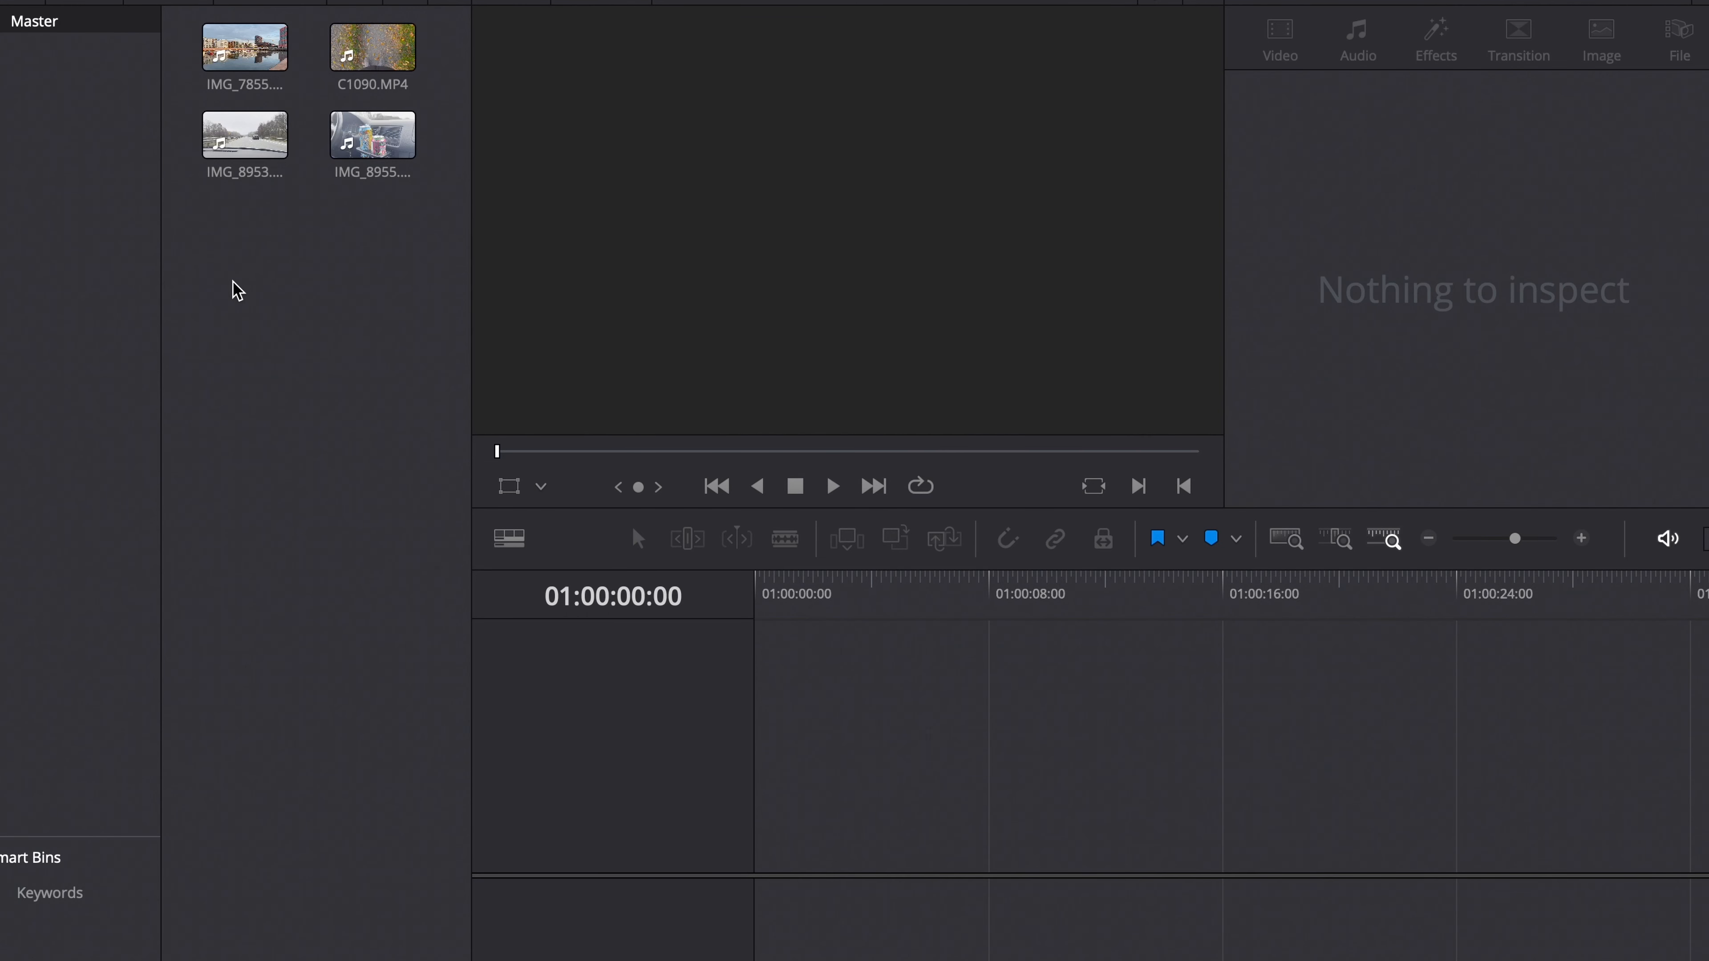
{"action": "key", "text": "super+a"}
{"action": "left_click_drag", "start_coordinate": [250, 61], "coordinate": [763, 833]}
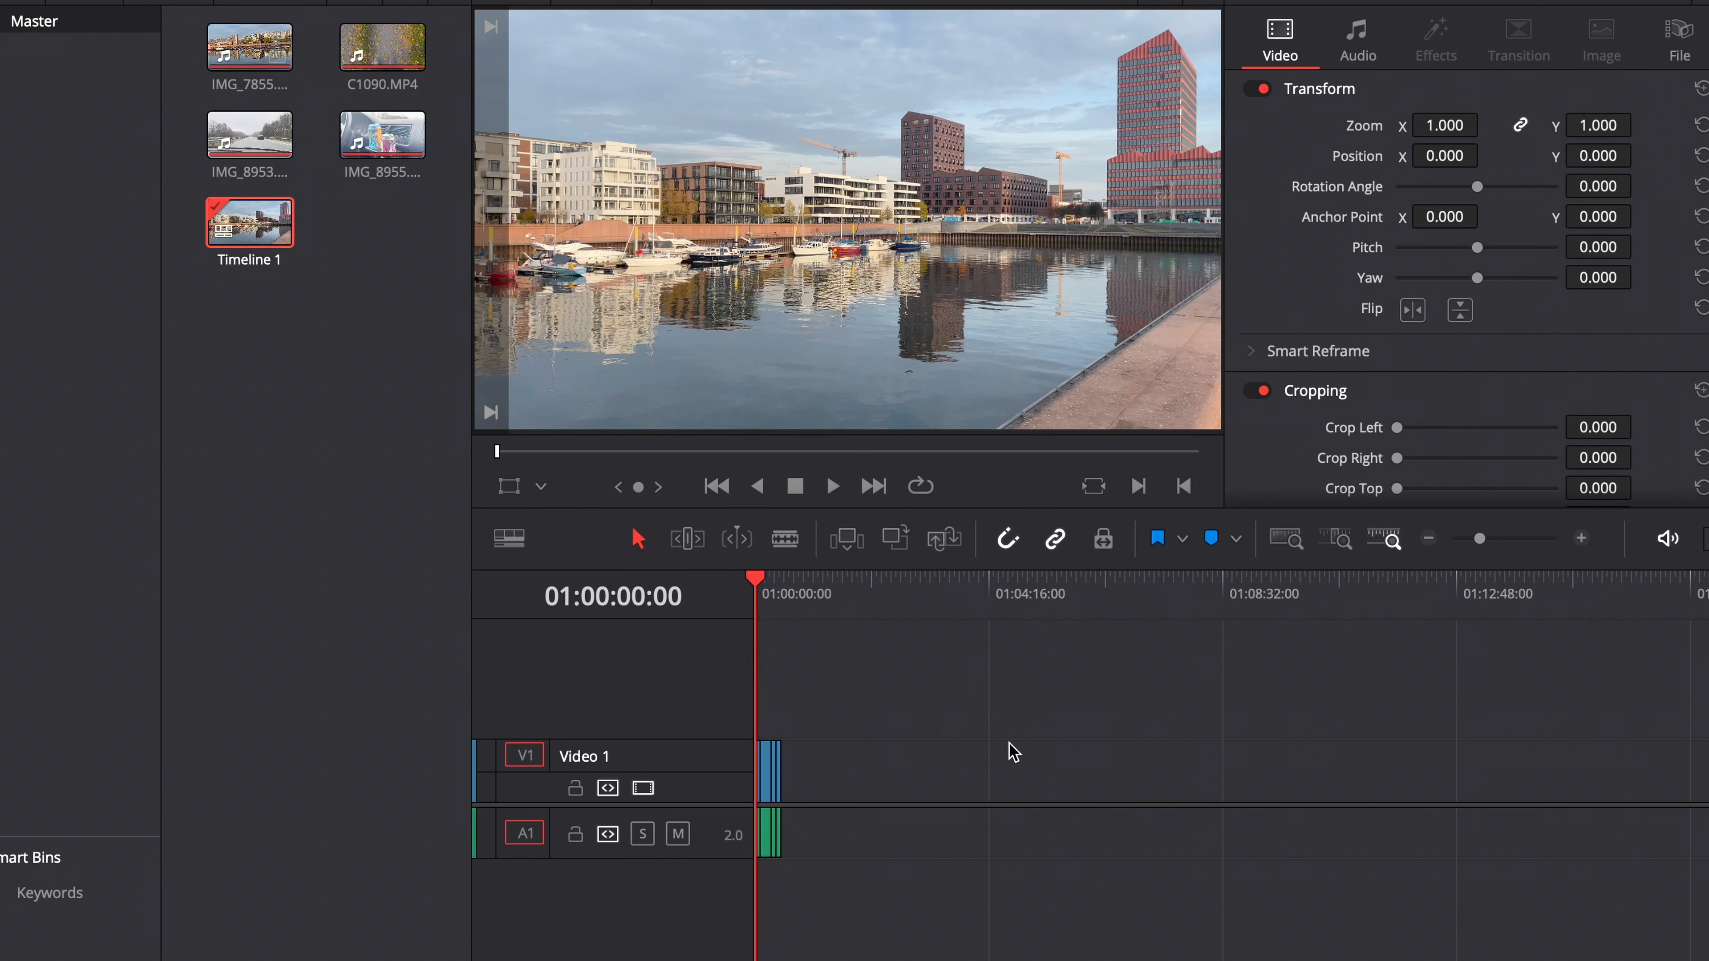
{"action": "left_click", "coordinate": [1581, 539]}
{"action": "left_click", "coordinate": [1581, 538]}
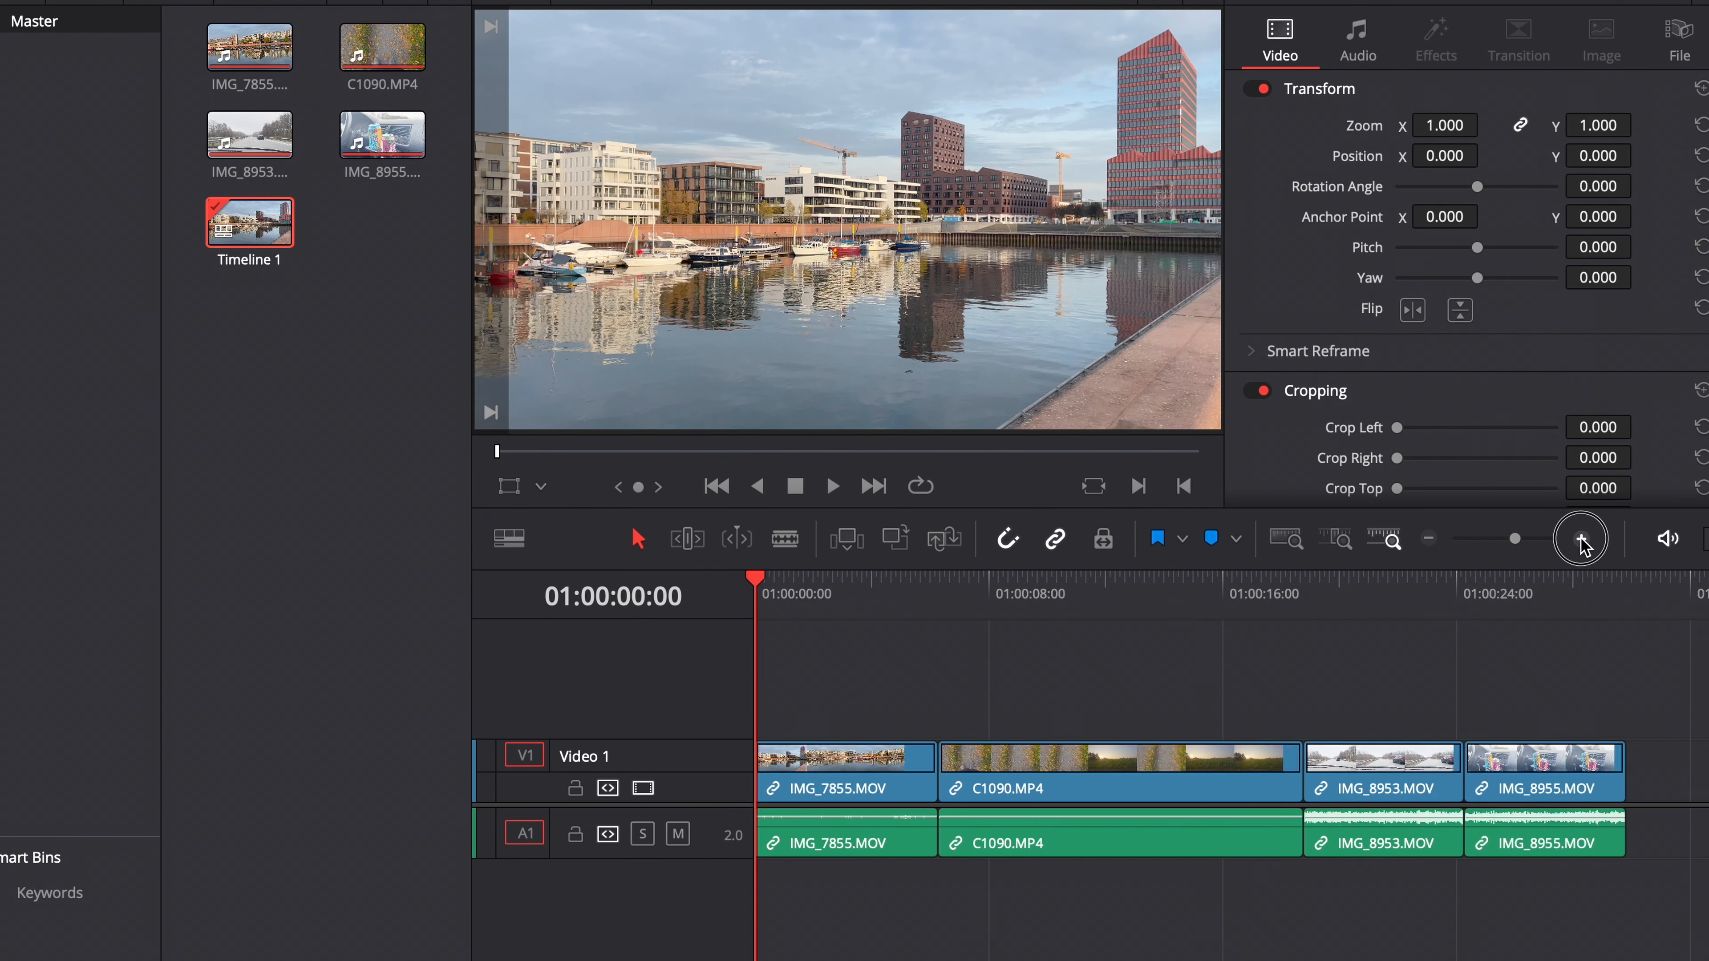
{"action": "left_click", "coordinate": [1581, 538]}
Review the look of each of the four clips along the timeline.
{"action": "left_click_drag", "start_coordinate": [895, 593], "coordinate": [986, 596]}
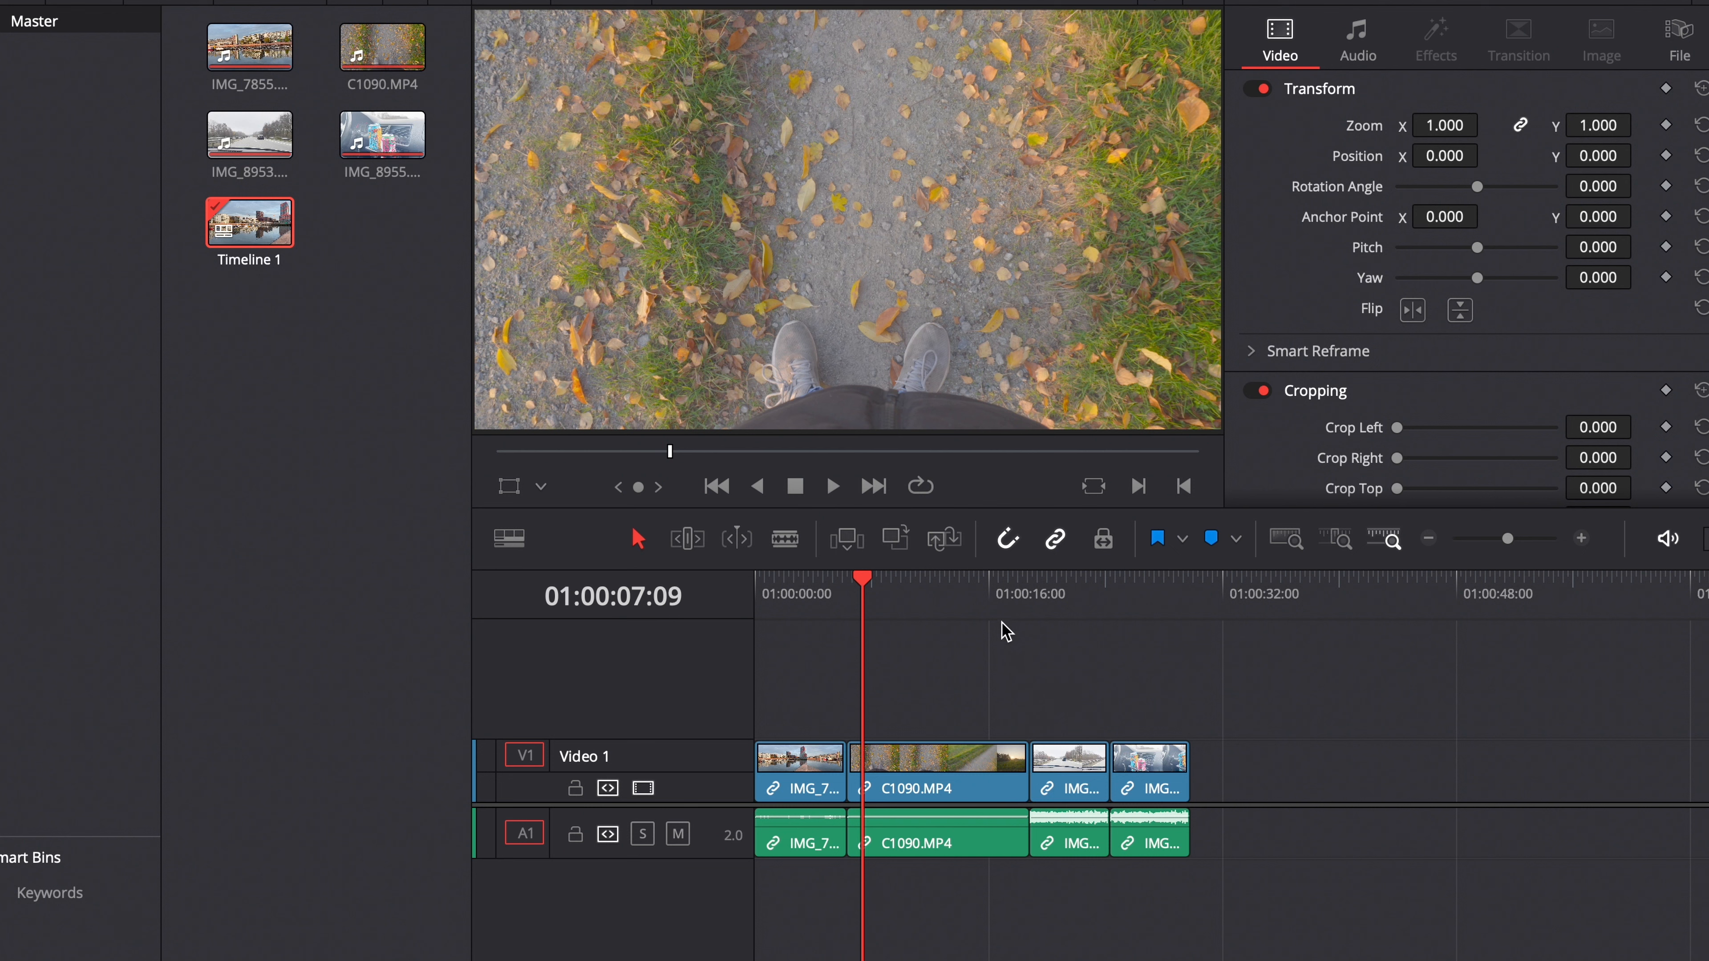
{"action": "left_click", "coordinate": [1031, 598]}
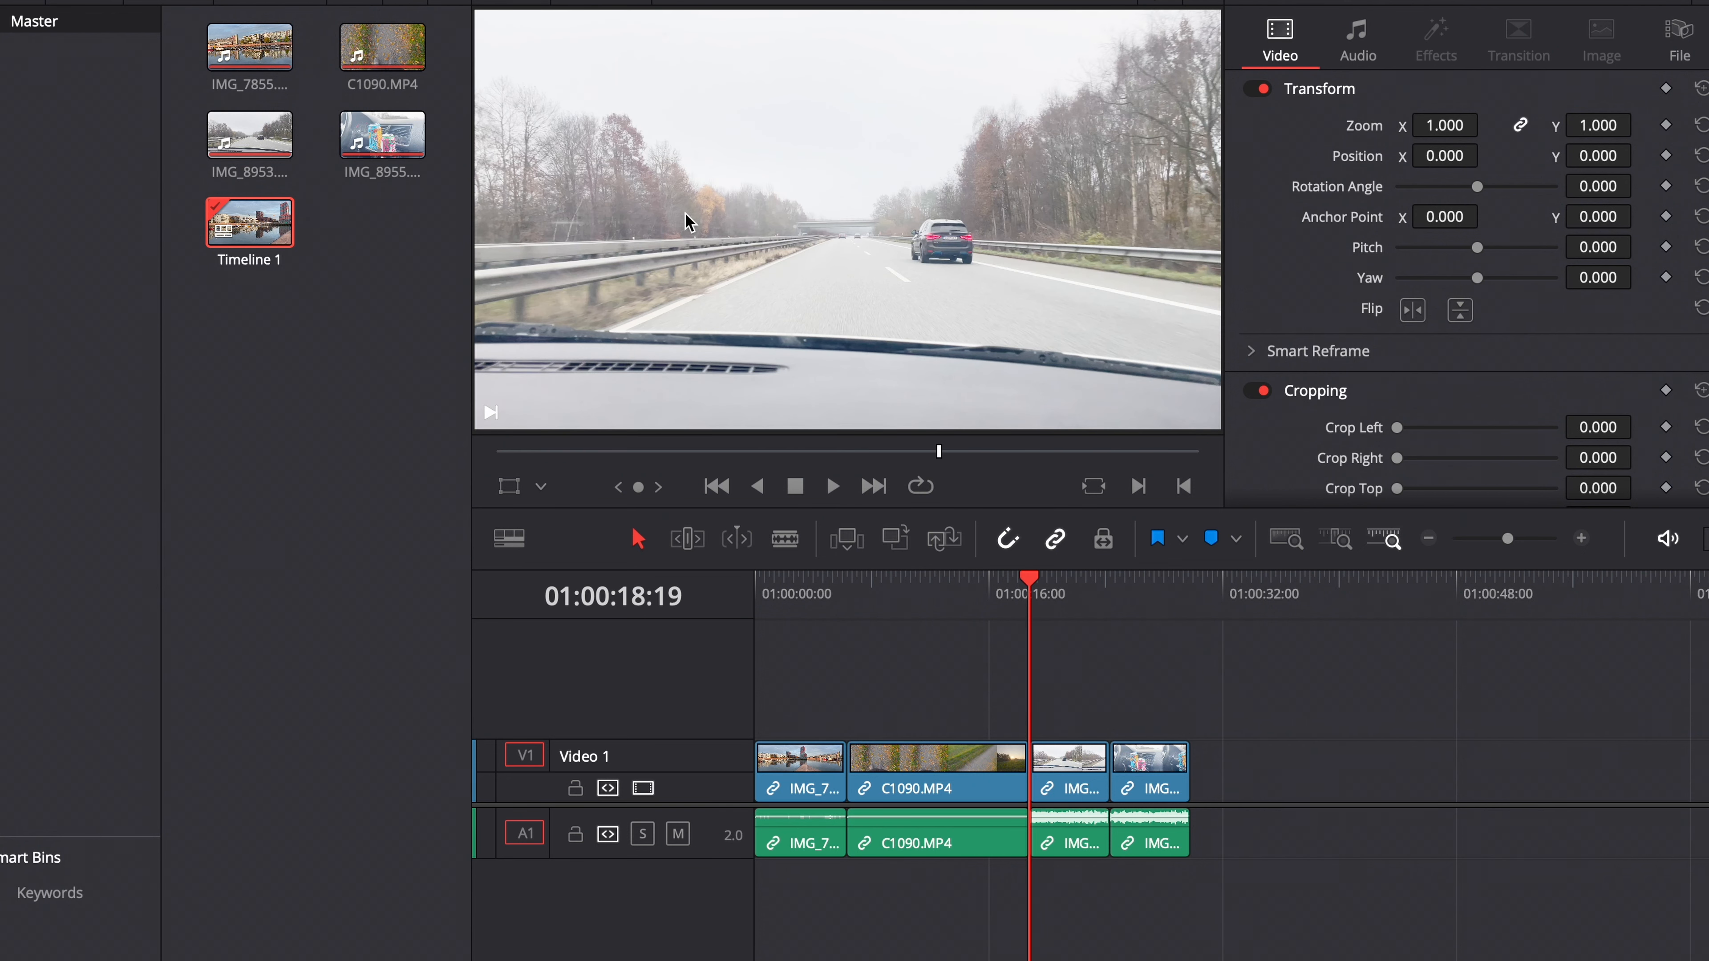
{"action": "left_click_drag", "start_coordinate": [1122, 581], "coordinate": [1152, 594]}
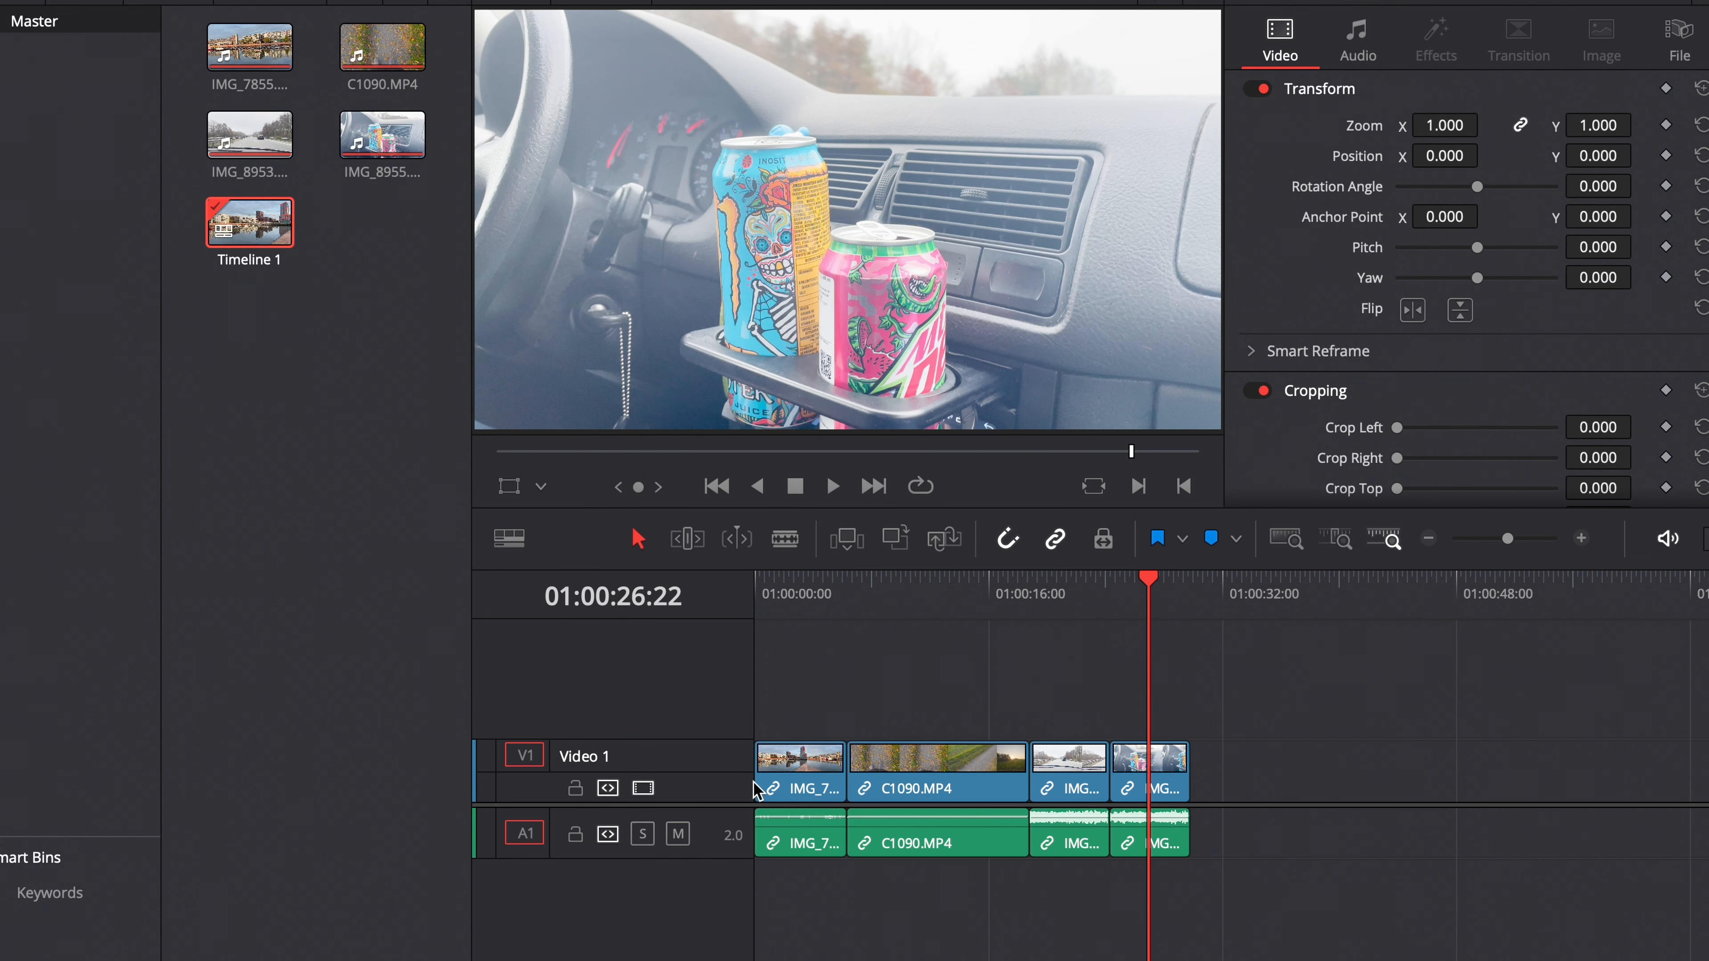
{"action": "left_click", "coordinate": [792, 592]}
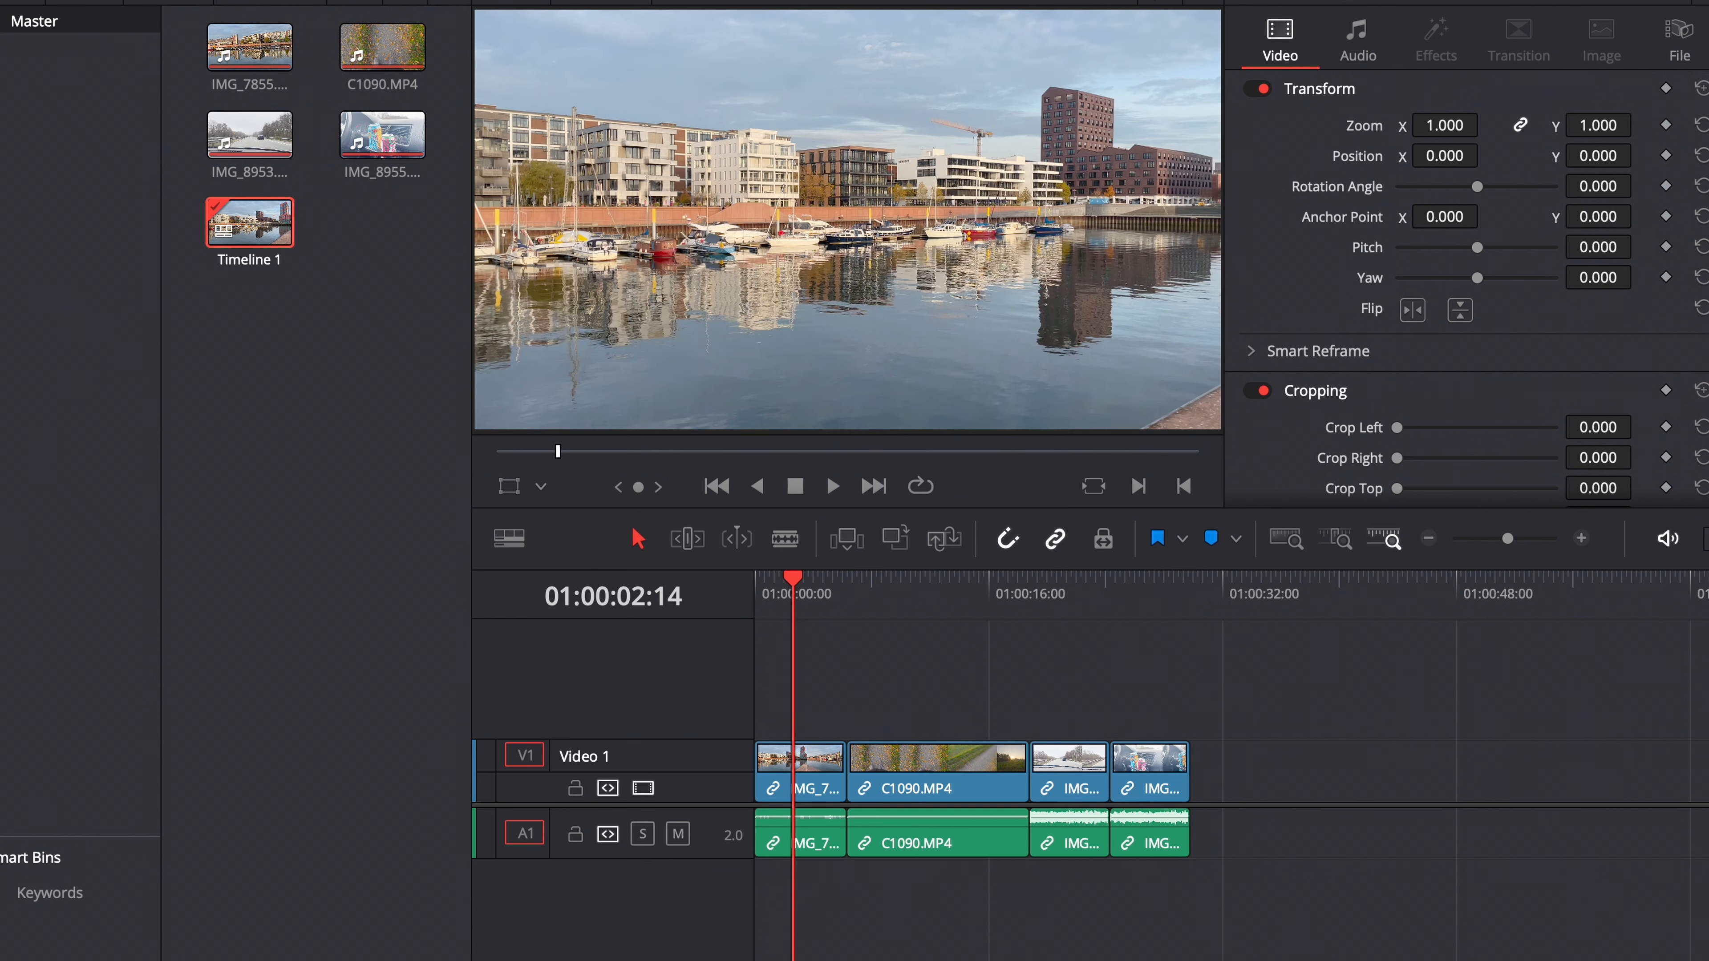
Set the input color space of the C1090.MP4 clip to S-Gamut3.Cine/S-Log3.
{"action": "key", "text": "shift+2"}
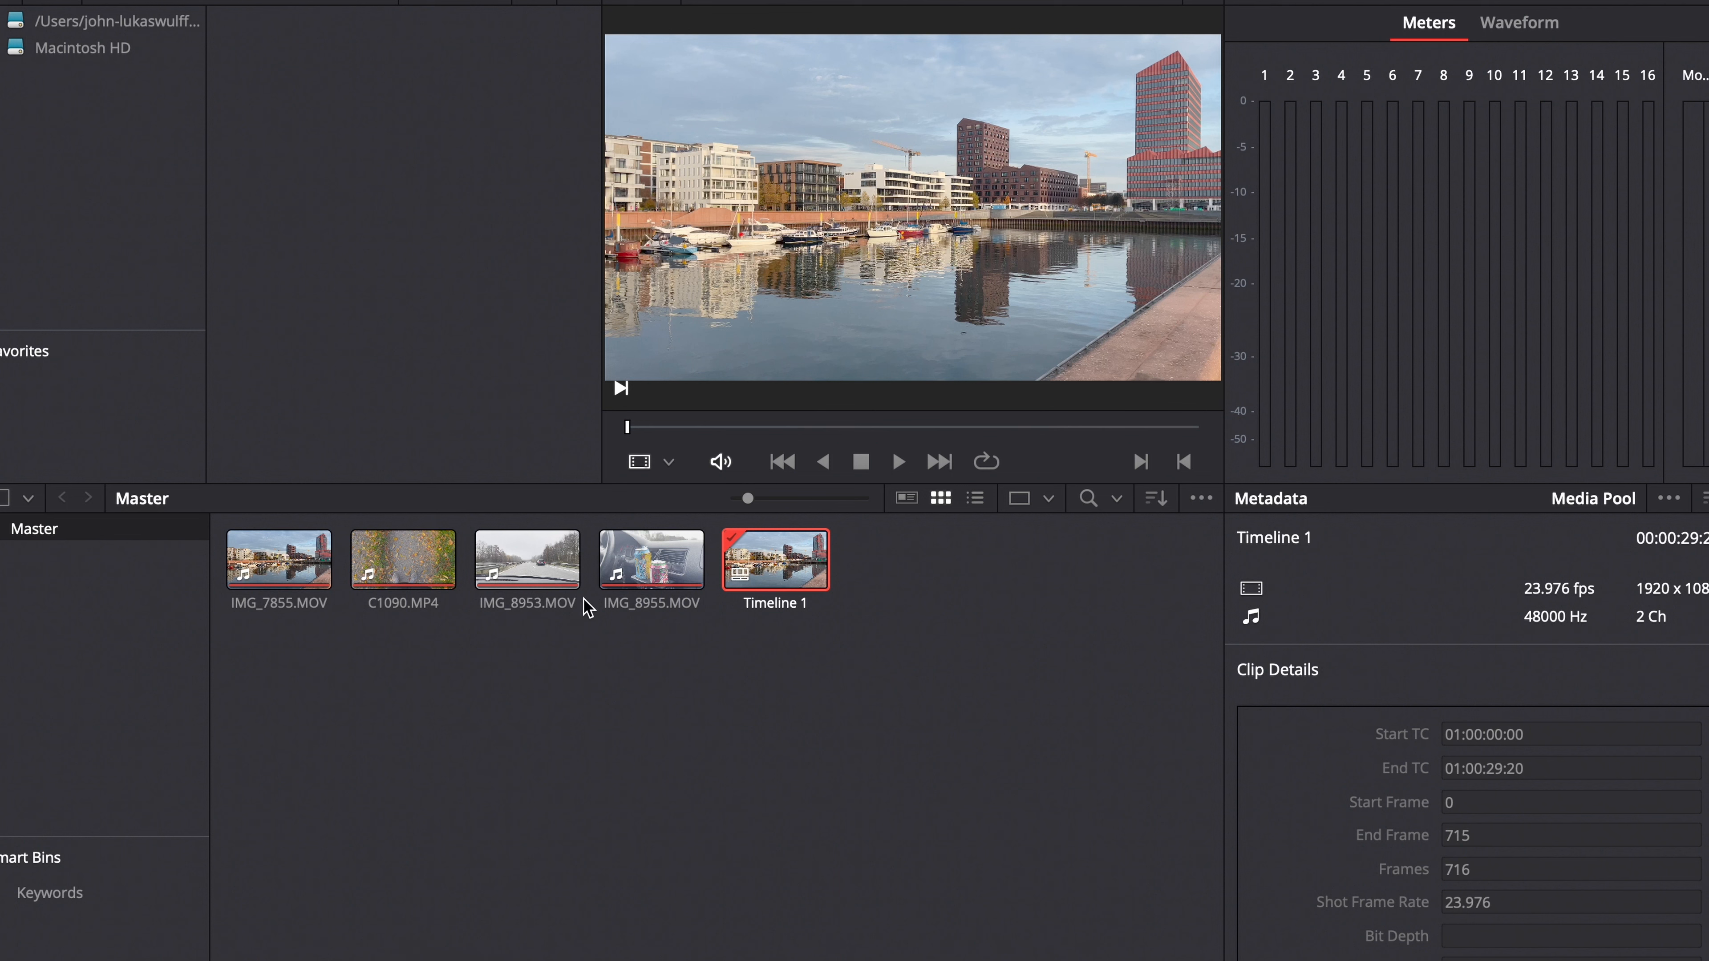
{"action": "left_click", "coordinate": [276, 559]}
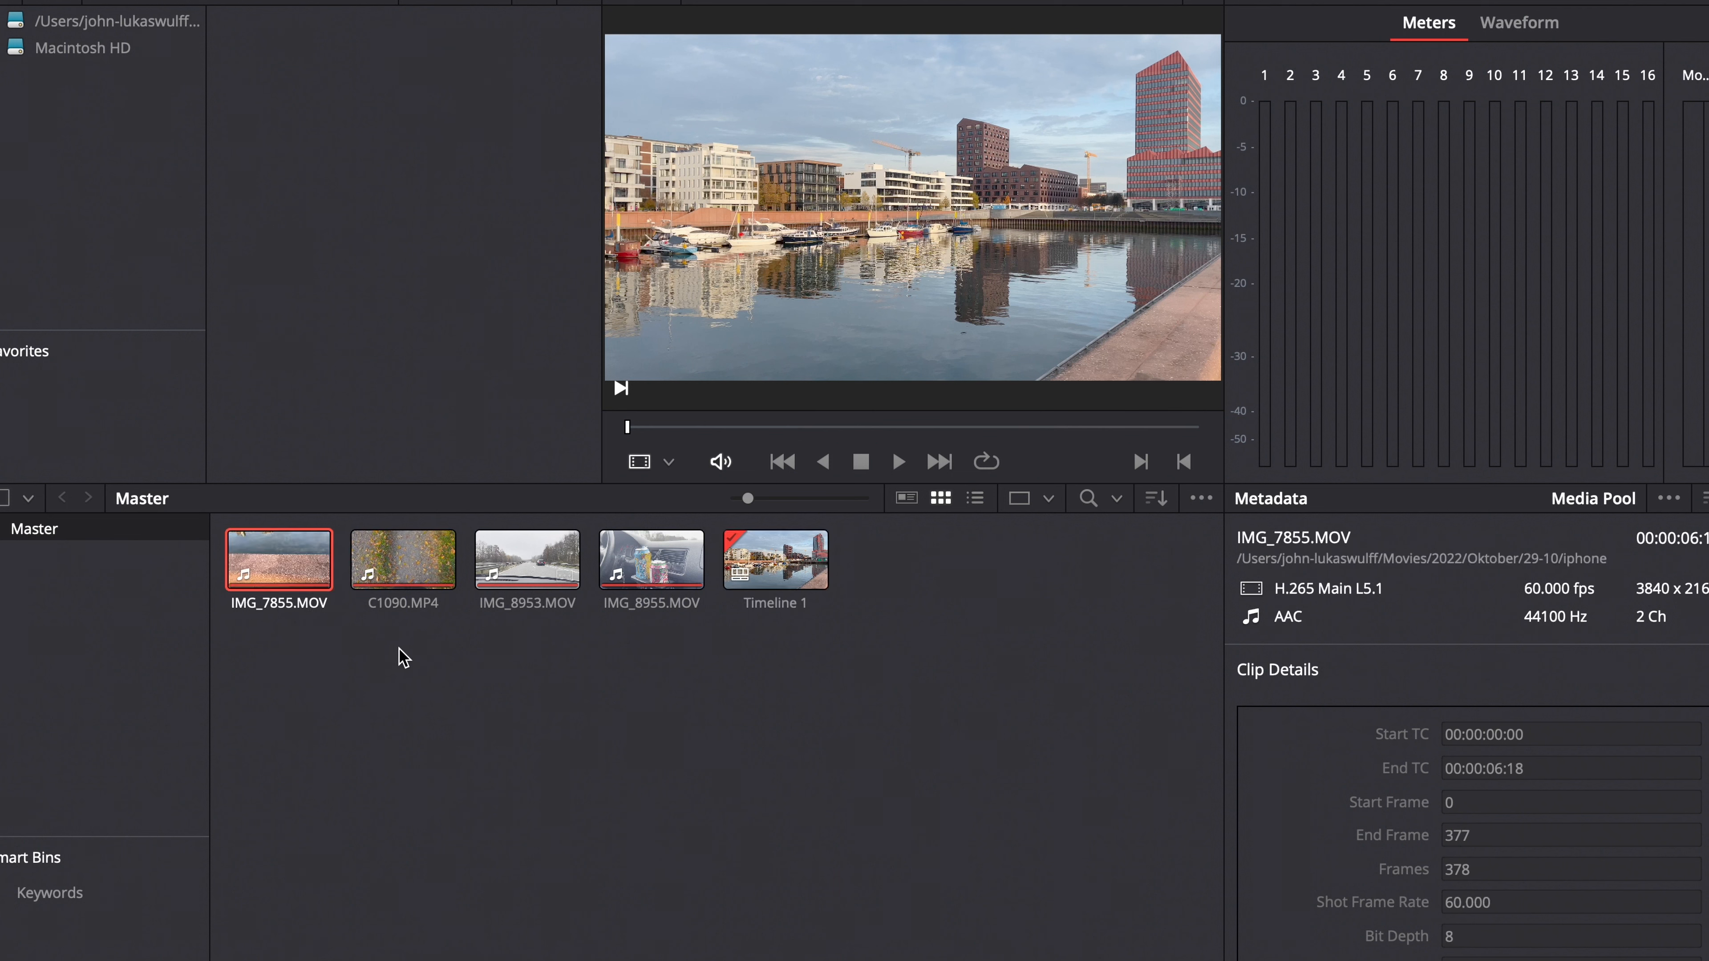
{"action": "right_click", "coordinate": [384, 566]}
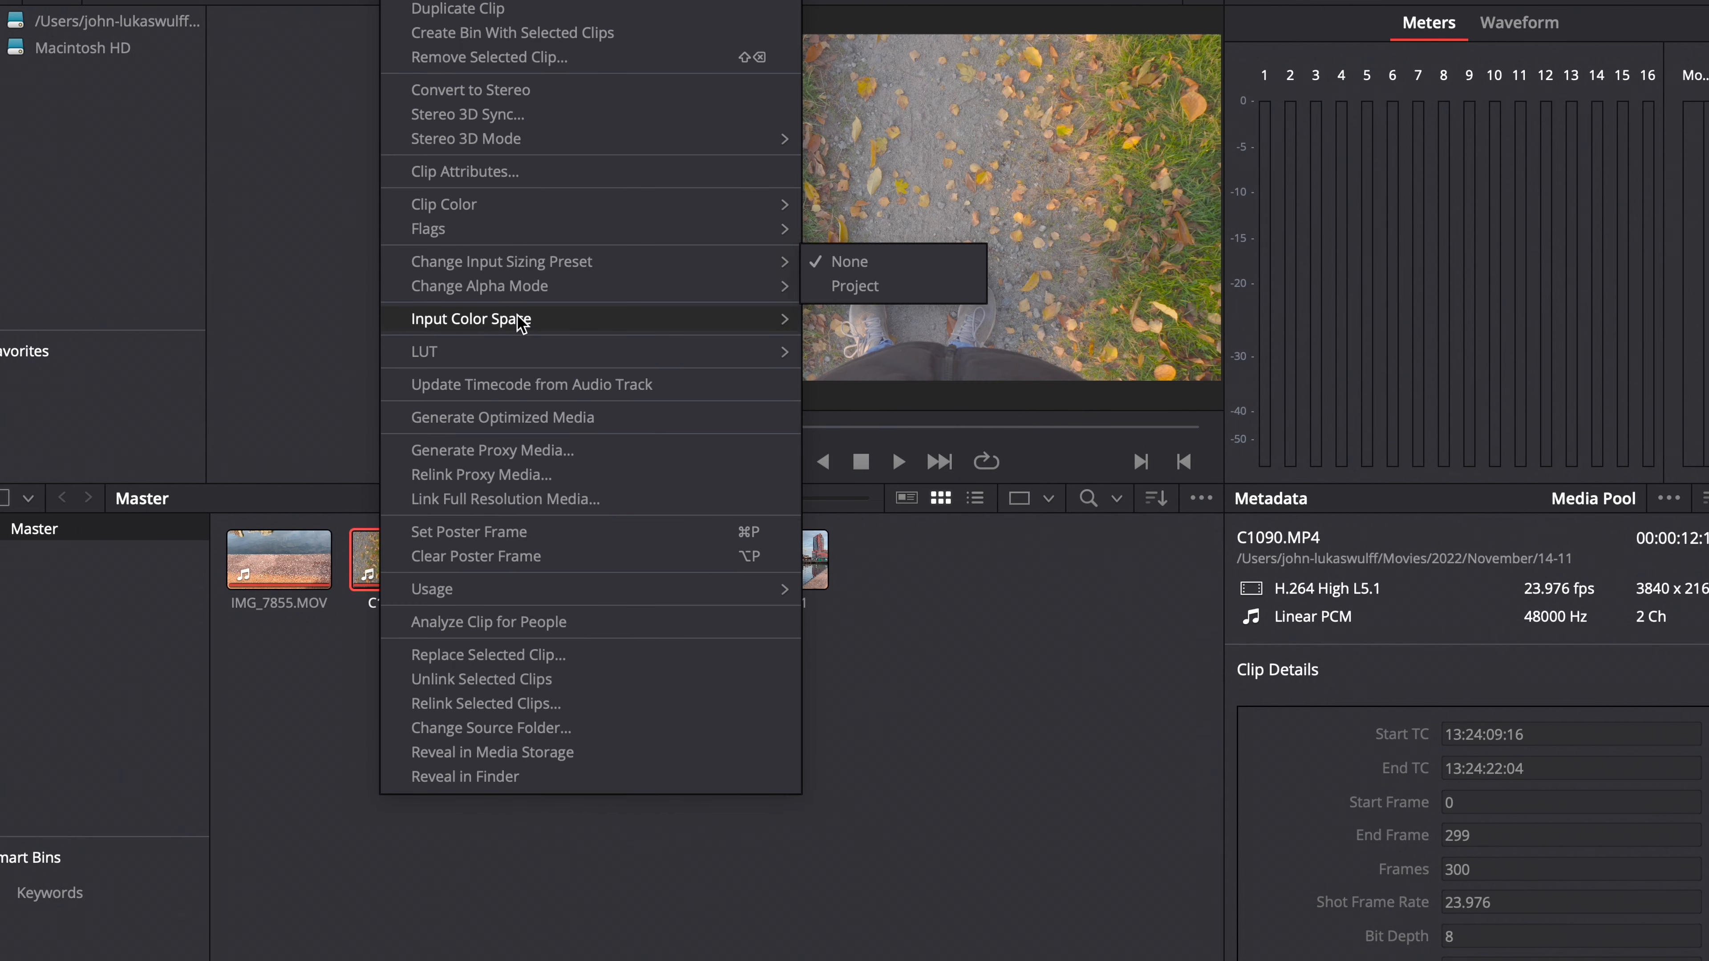
{"action": "mouse_move", "coordinate": [522, 323]}
{"action": "scroll", "coordinate": [984, 700], "scroll_direction": "down", "scroll_amount": 10}
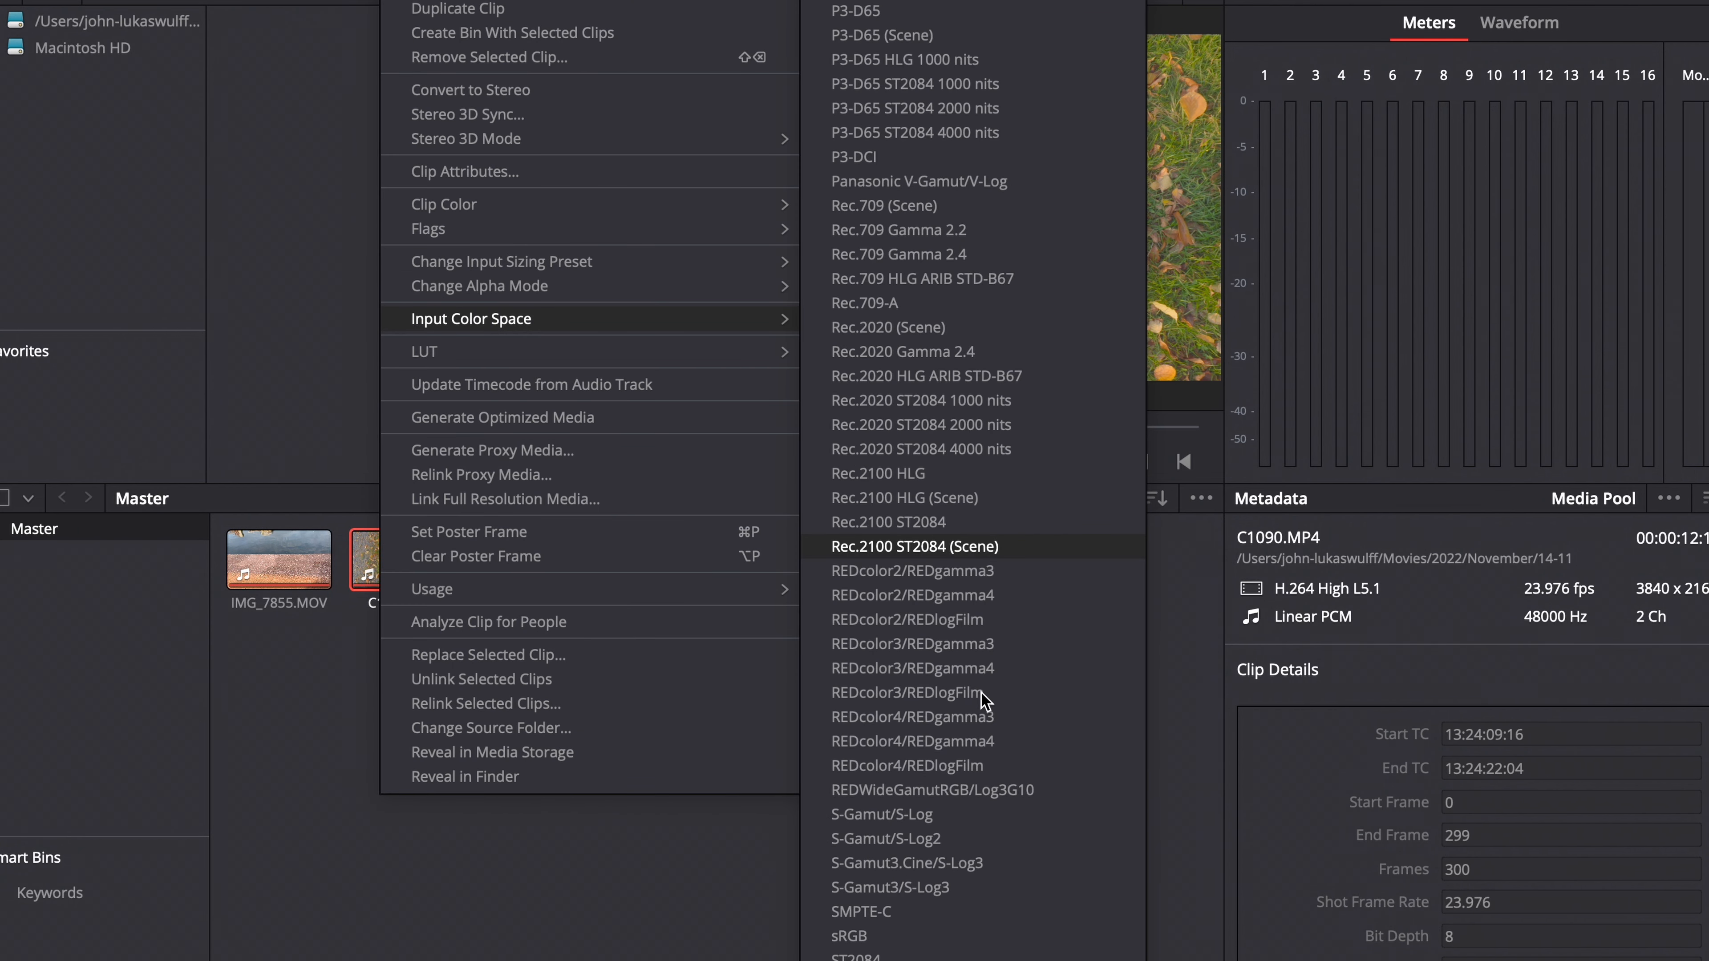
{"action": "left_click", "coordinate": [940, 868]}
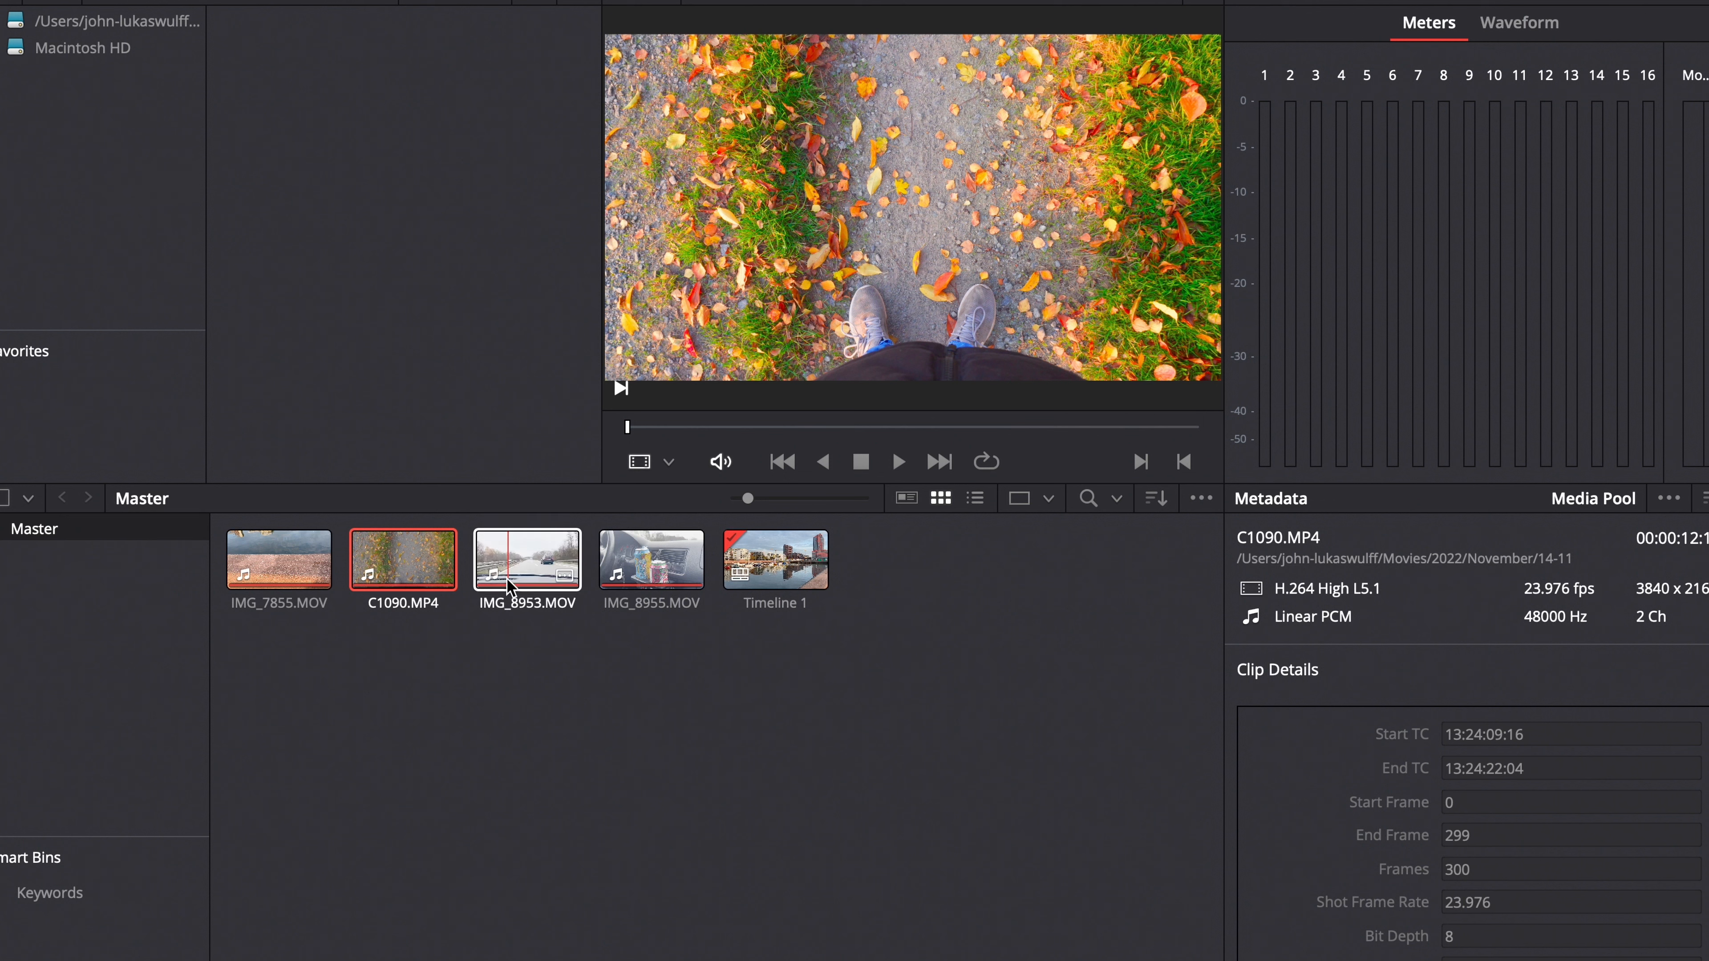
{"action": "left_click", "coordinate": [639, 567]}
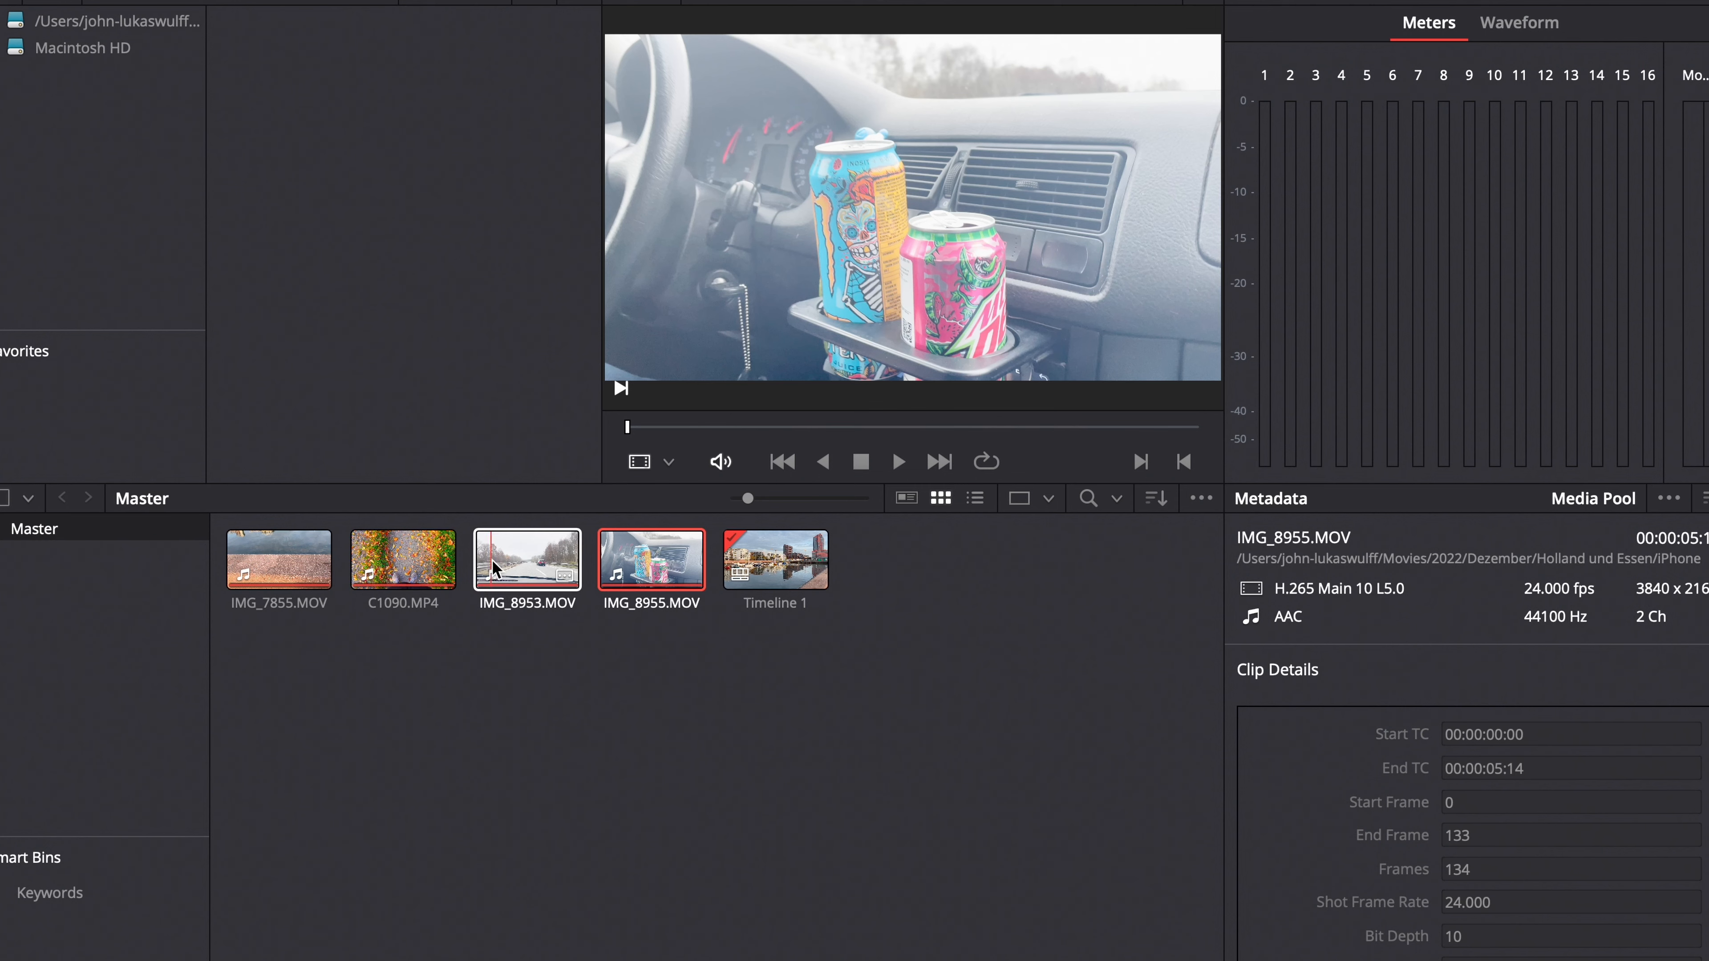
Add two serial nodes after the existing node in the first clip's grade.
{"action": "key", "text": "Left"}
{"action": "key", "text": "Left"}
{"action": "key", "text": "Left"}
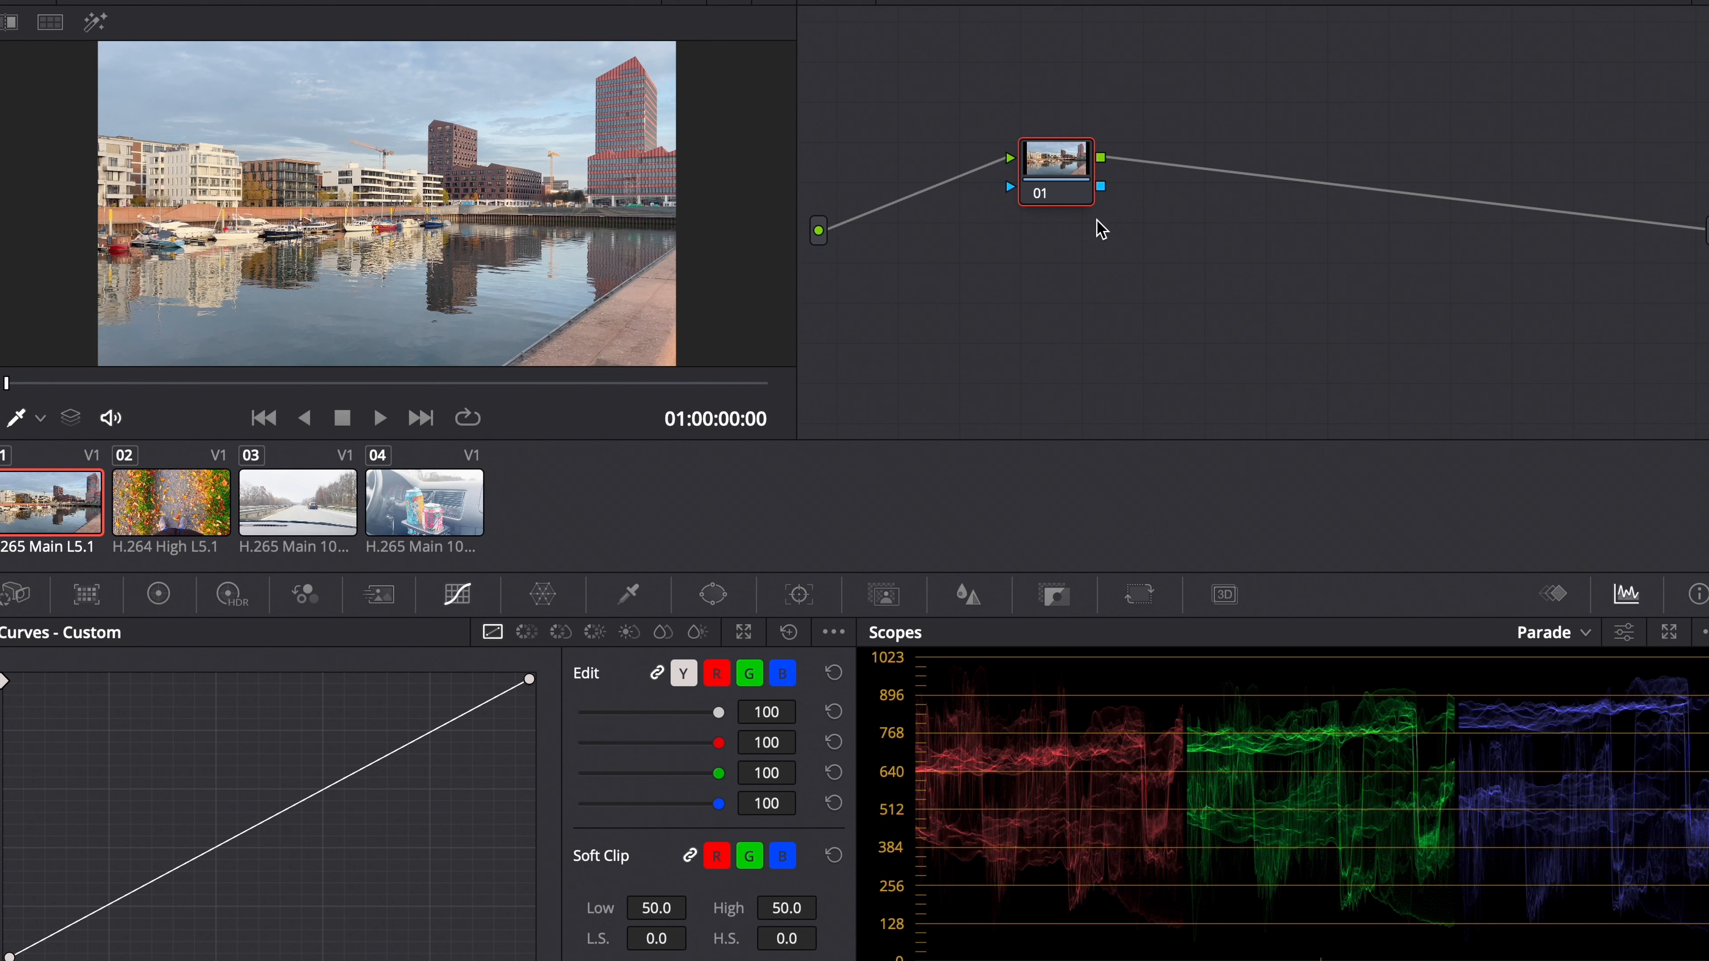
{"action": "key", "text": "alt+s"}
{"action": "key", "text": "alt+s"}
Label the first clip's three nodes exposure, contrast and wb, in that order.
{"action": "right_click", "coordinate": [1066, 168]}
{"action": "key", "text": "Escape"}
{"action": "type", "text": "exposure"}
{"action": "key", "text": "Tab"}
{"action": "type", "text": "cont"}
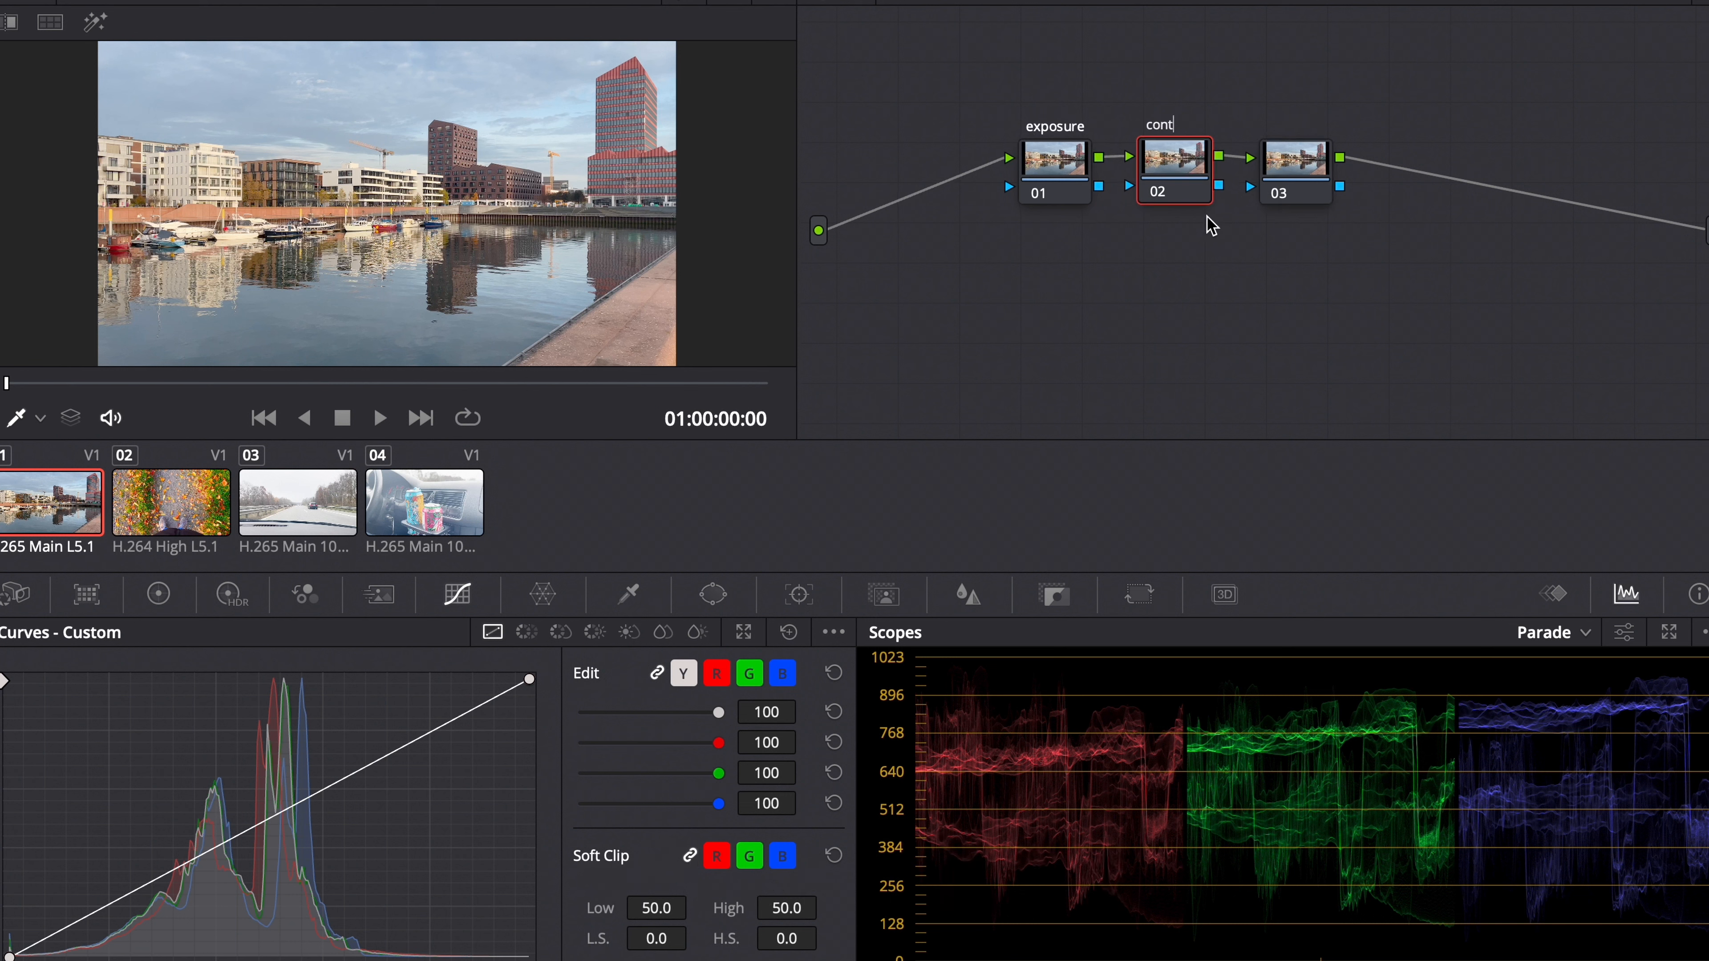
{"action": "type", "text": "rast"}
{"action": "key", "text": "Tab"}
{"action": "type", "text": "wb"}
{"action": "key", "text": "Return"}
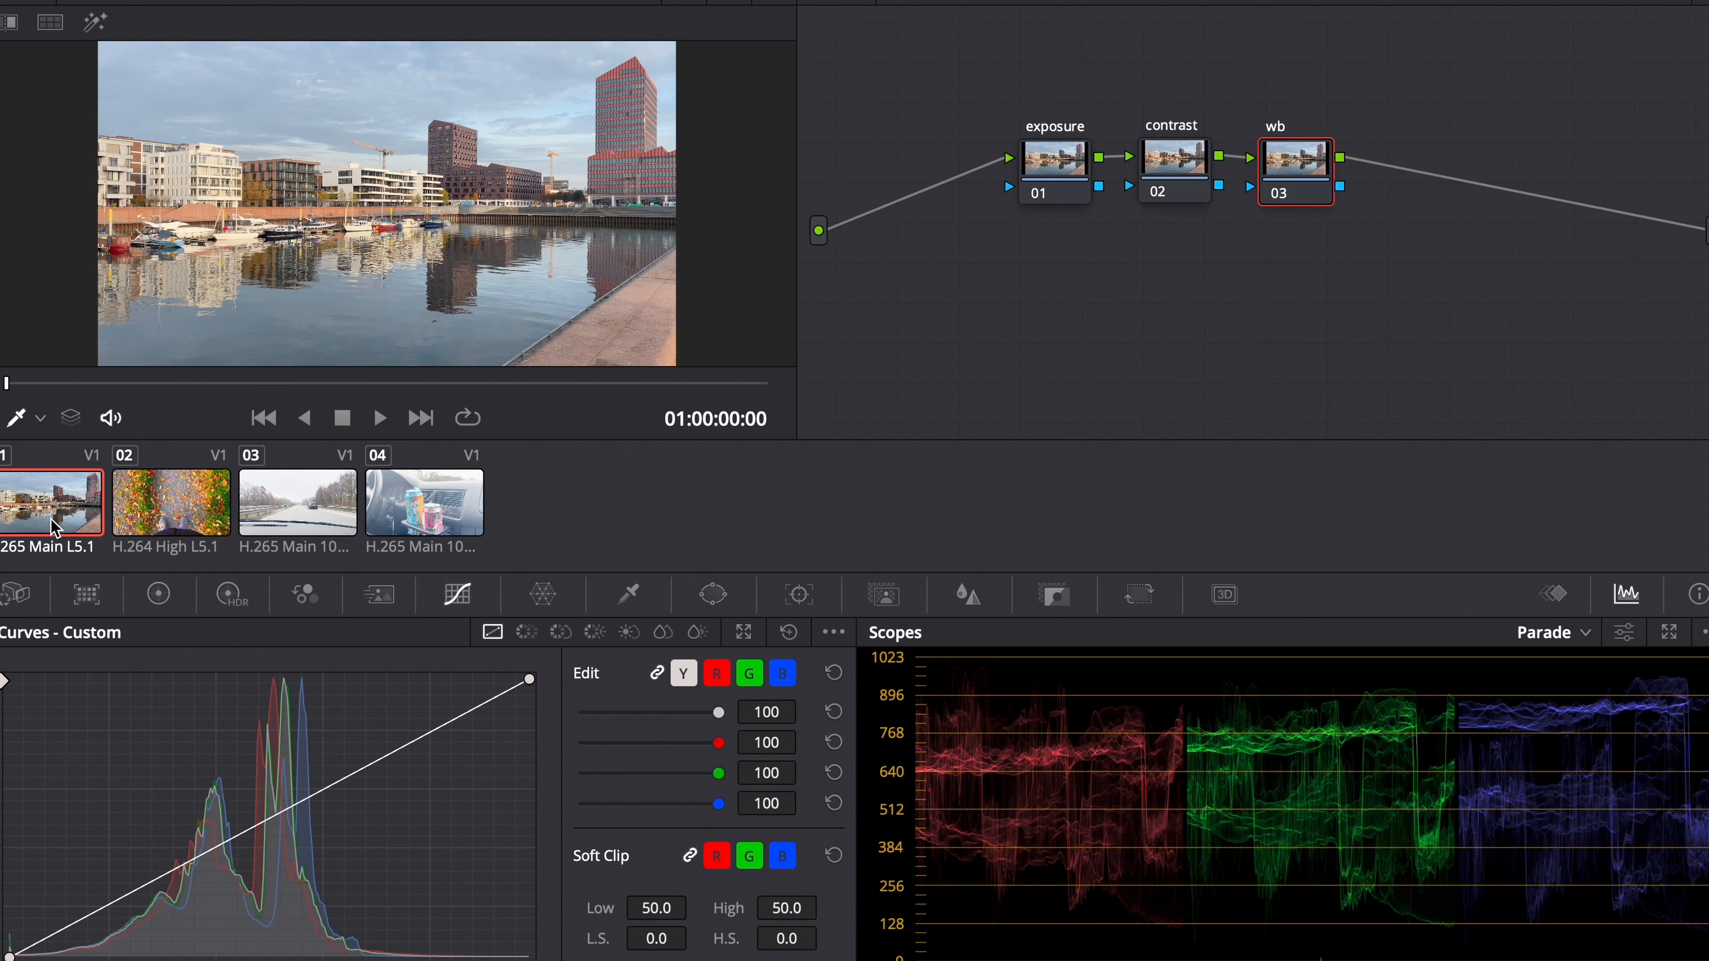
Copy the first clip's labelled node structure to the other three clips.
{"action": "key", "text": "ctrl+c"}
{"action": "left_click", "coordinate": [154, 517]}
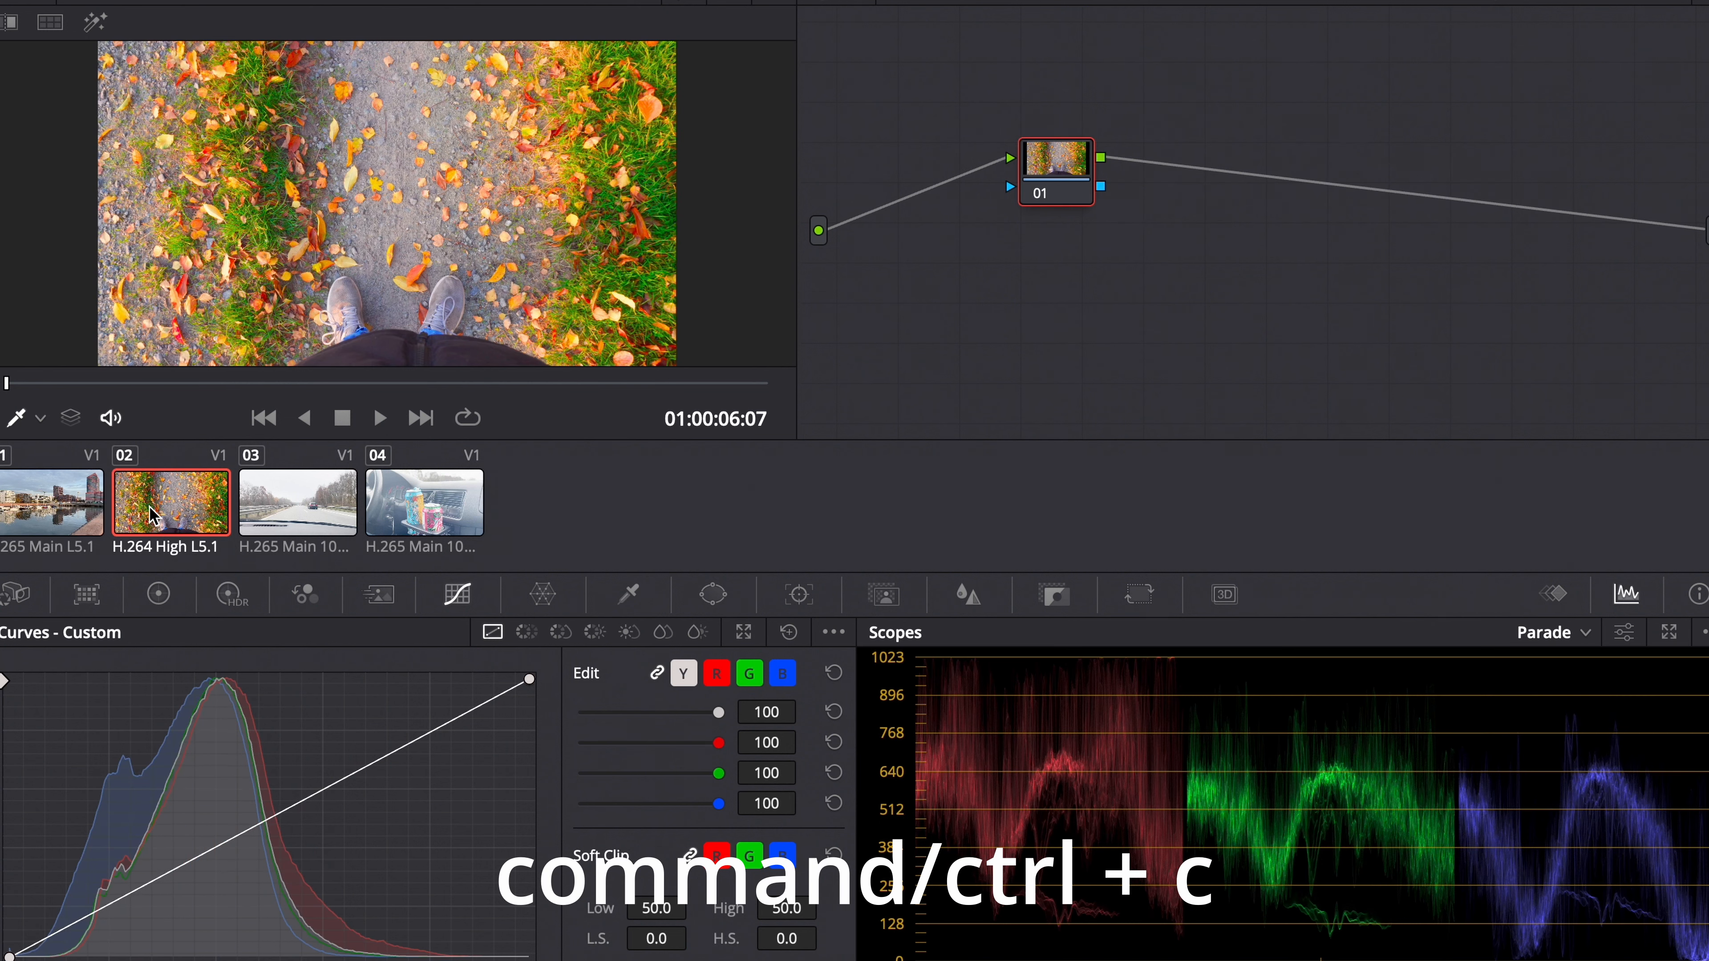
{"action": "key", "text": "ctrl+v"}
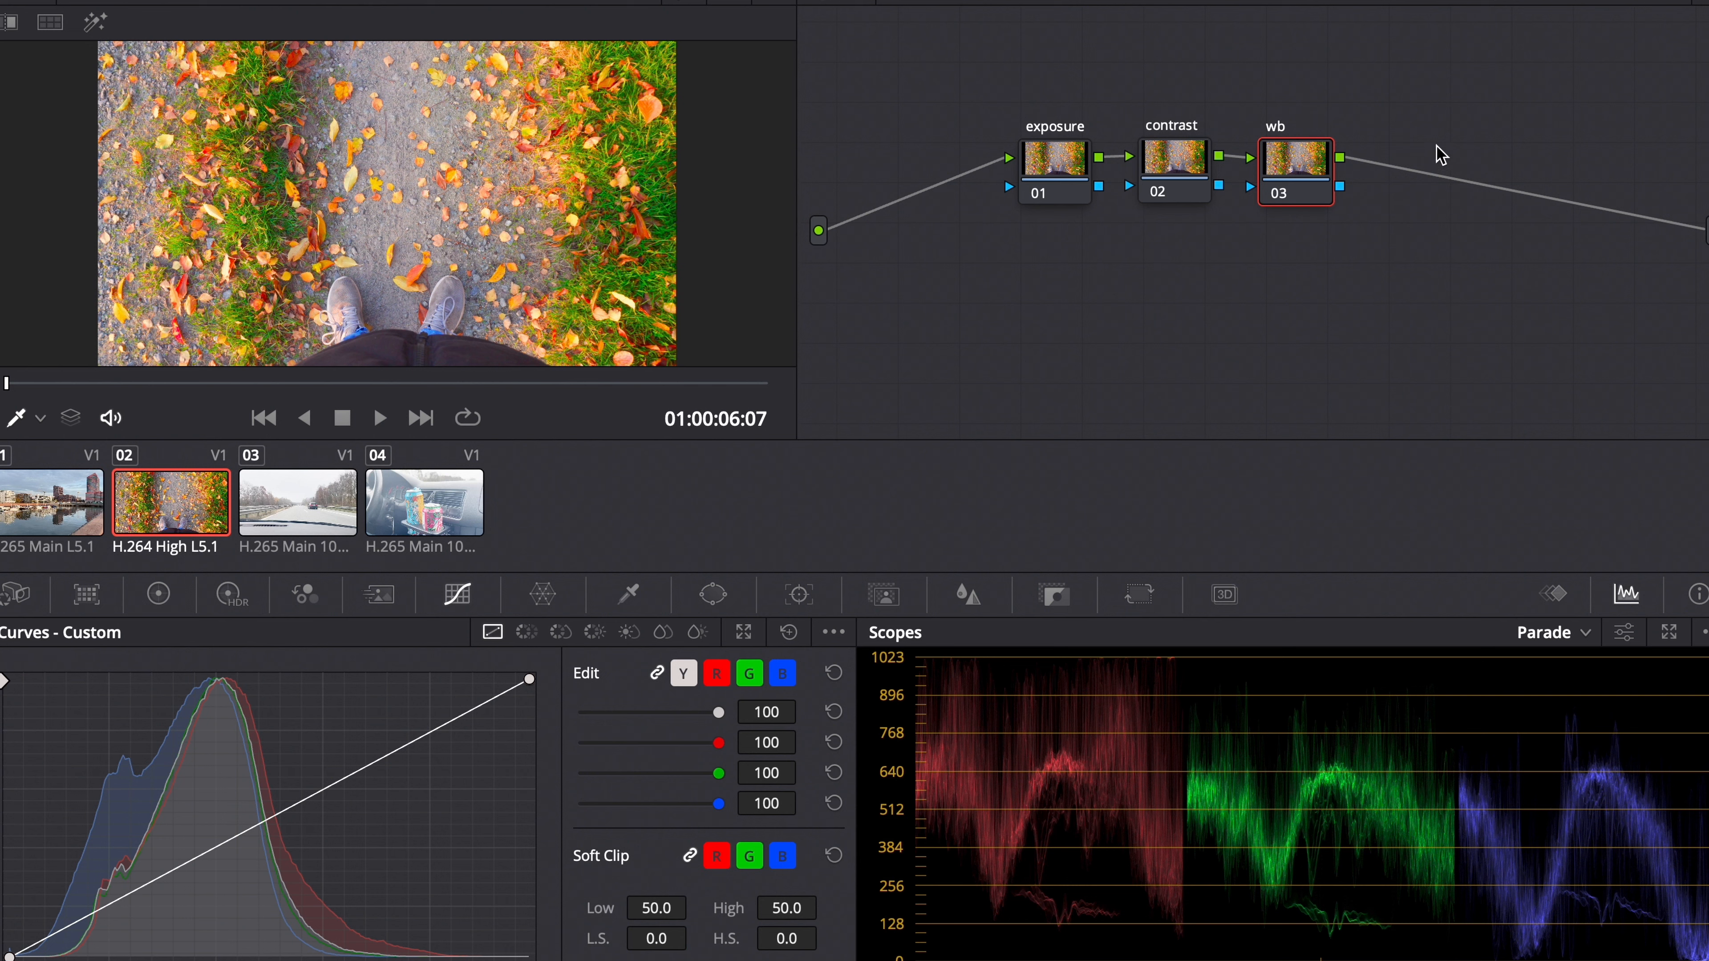
{"action": "left_click", "coordinate": [299, 506]}
{"action": "key", "text": "ctrl+v"}
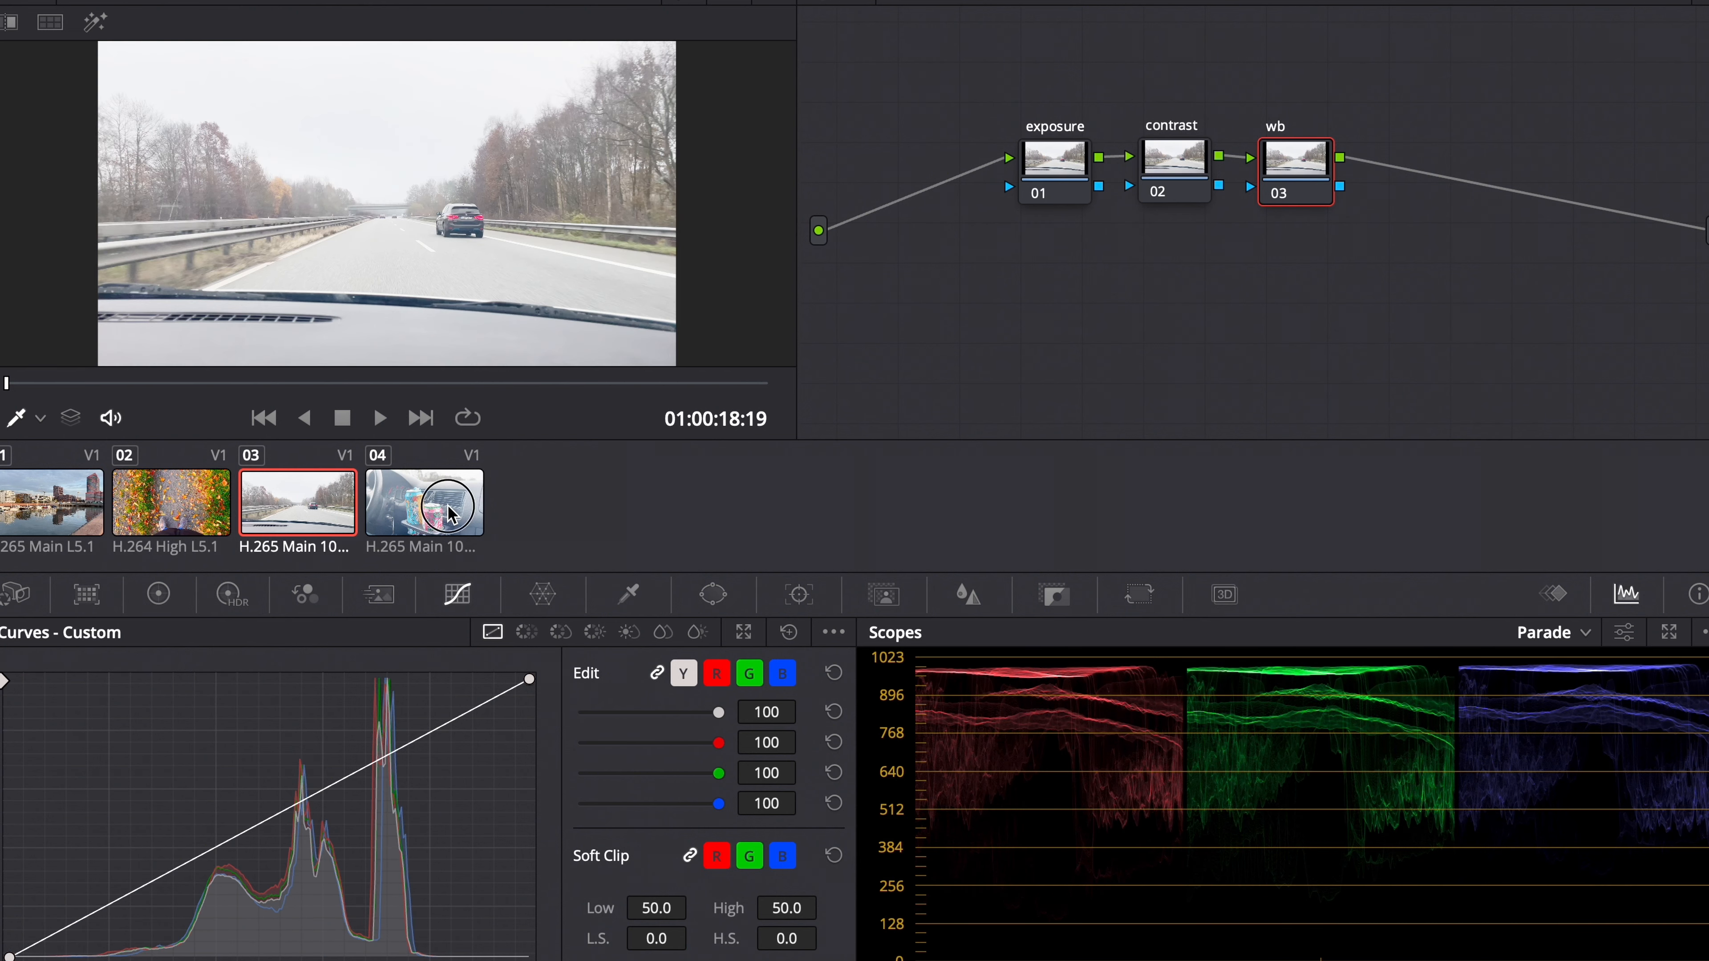
{"action": "left_click", "coordinate": [447, 513]}
{"action": "key", "text": "ctrl+v"}
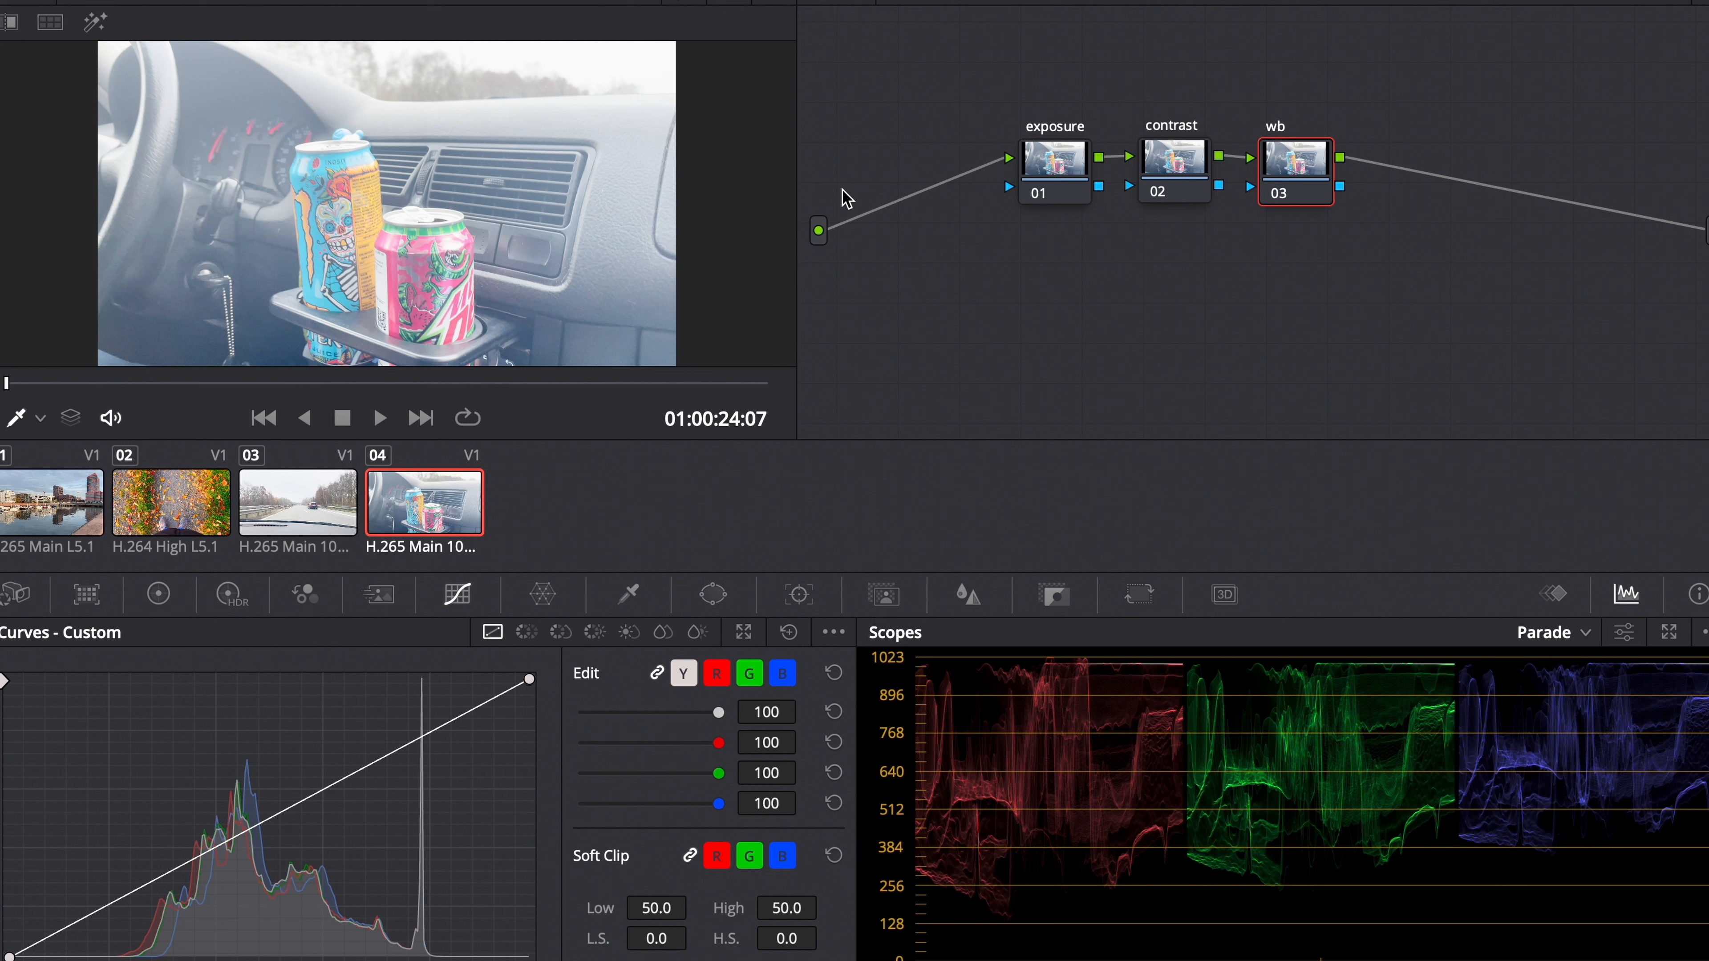
Lower the offset on the car-interior clip's exposure node to 6.85 and check the exposure further into the clip.
{"action": "left_click", "coordinate": [1064, 172]}
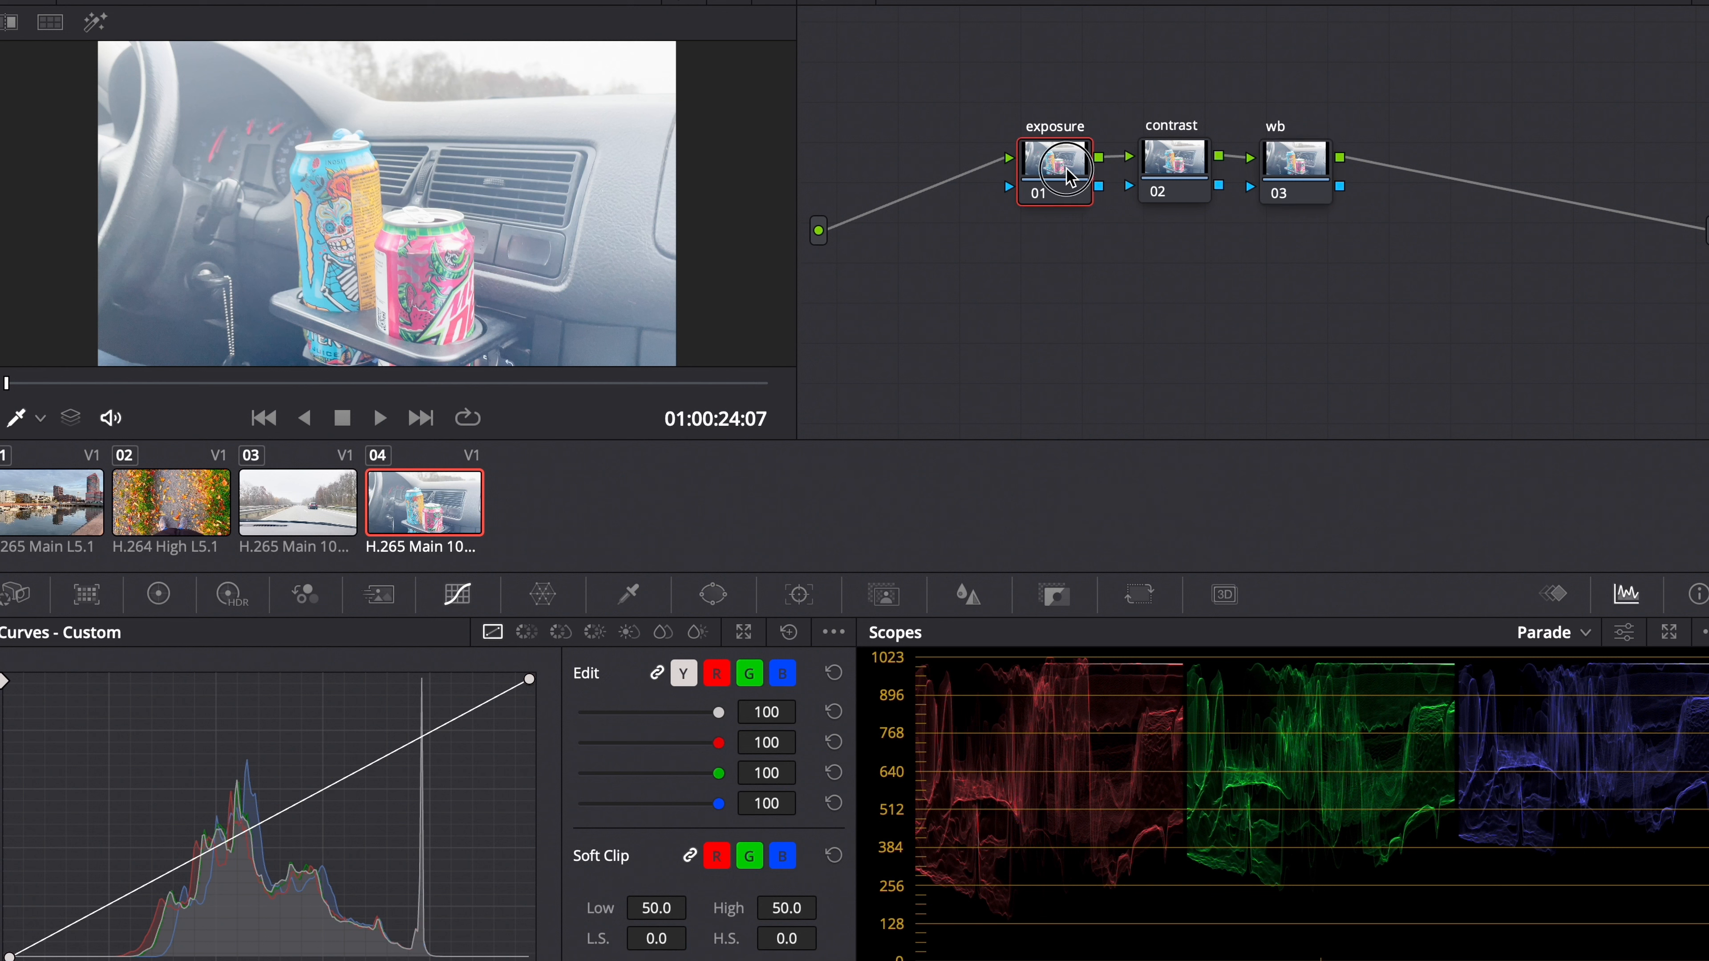
{"action": "left_click", "coordinate": [159, 593]}
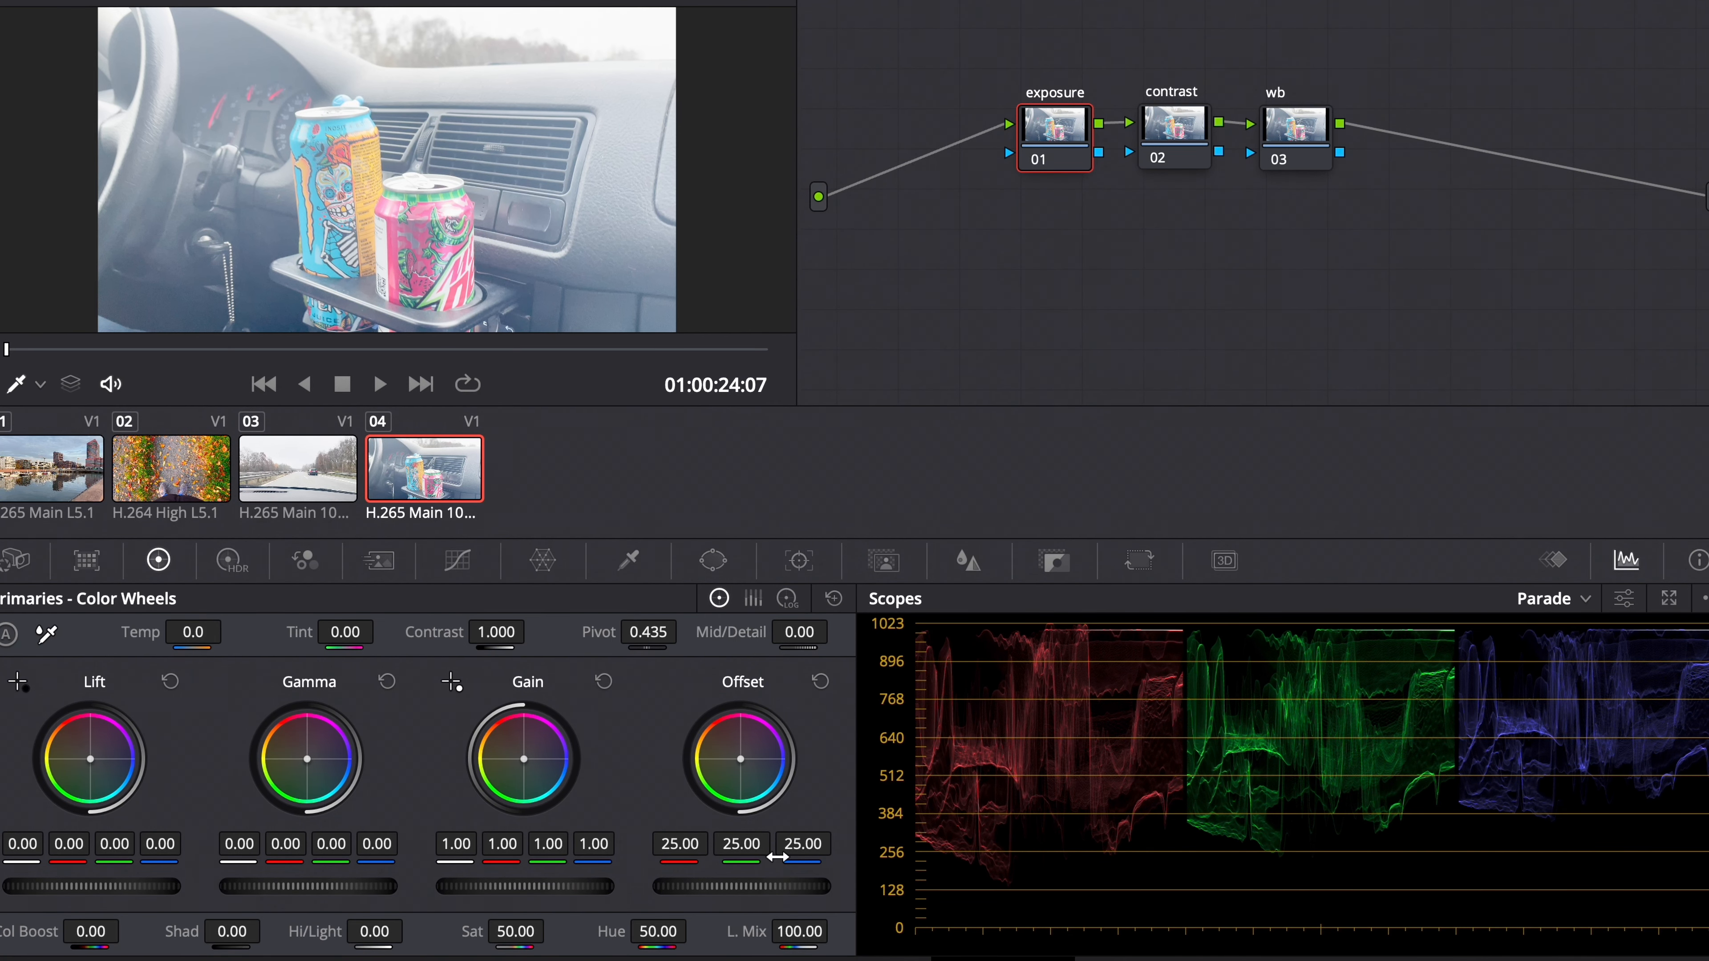
{"action": "left_click_drag", "start_coordinate": [804, 902], "coordinate": [482, 902]}
{"action": "left_click_drag", "start_coordinate": [751, 886], "coordinate": [317, 909]}
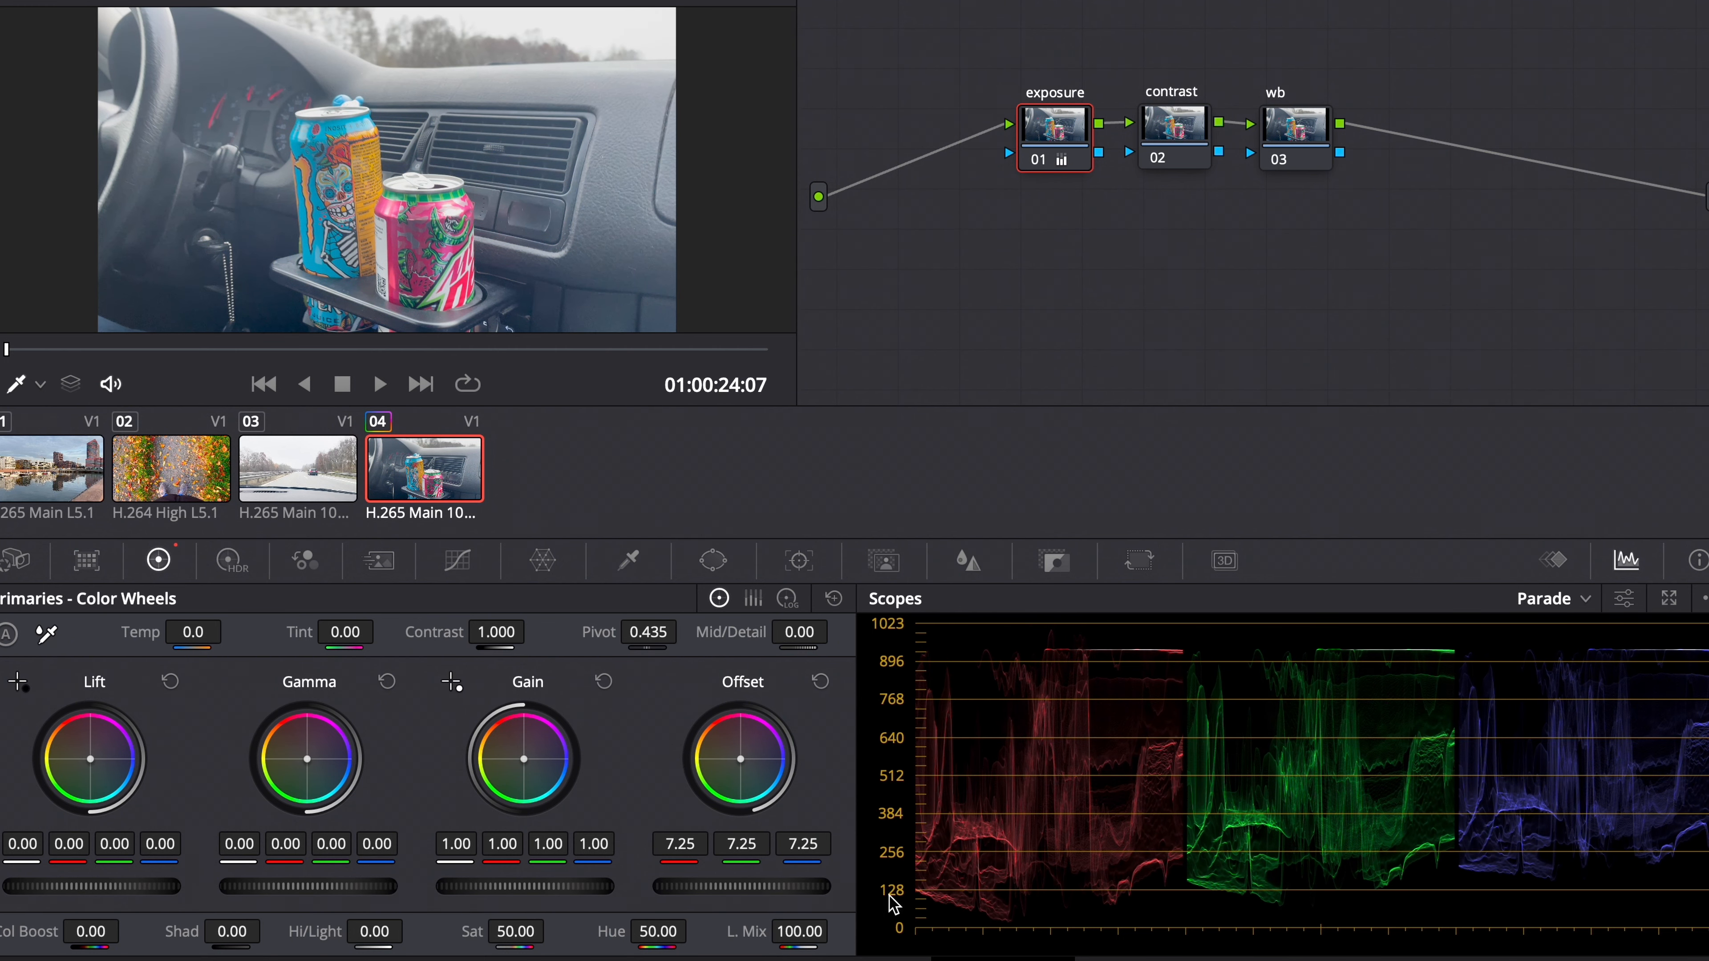
{"action": "mouse_move", "coordinate": [763, 890]}
{"action": "left_mouse_down"}
{"action": "mouse_move", "coordinate": [782, 897]}
{"action": "mouse_move", "coordinate": [717, 896]}
{"action": "mouse_move", "coordinate": [782, 901]}
{"action": "left_mouse_up"}
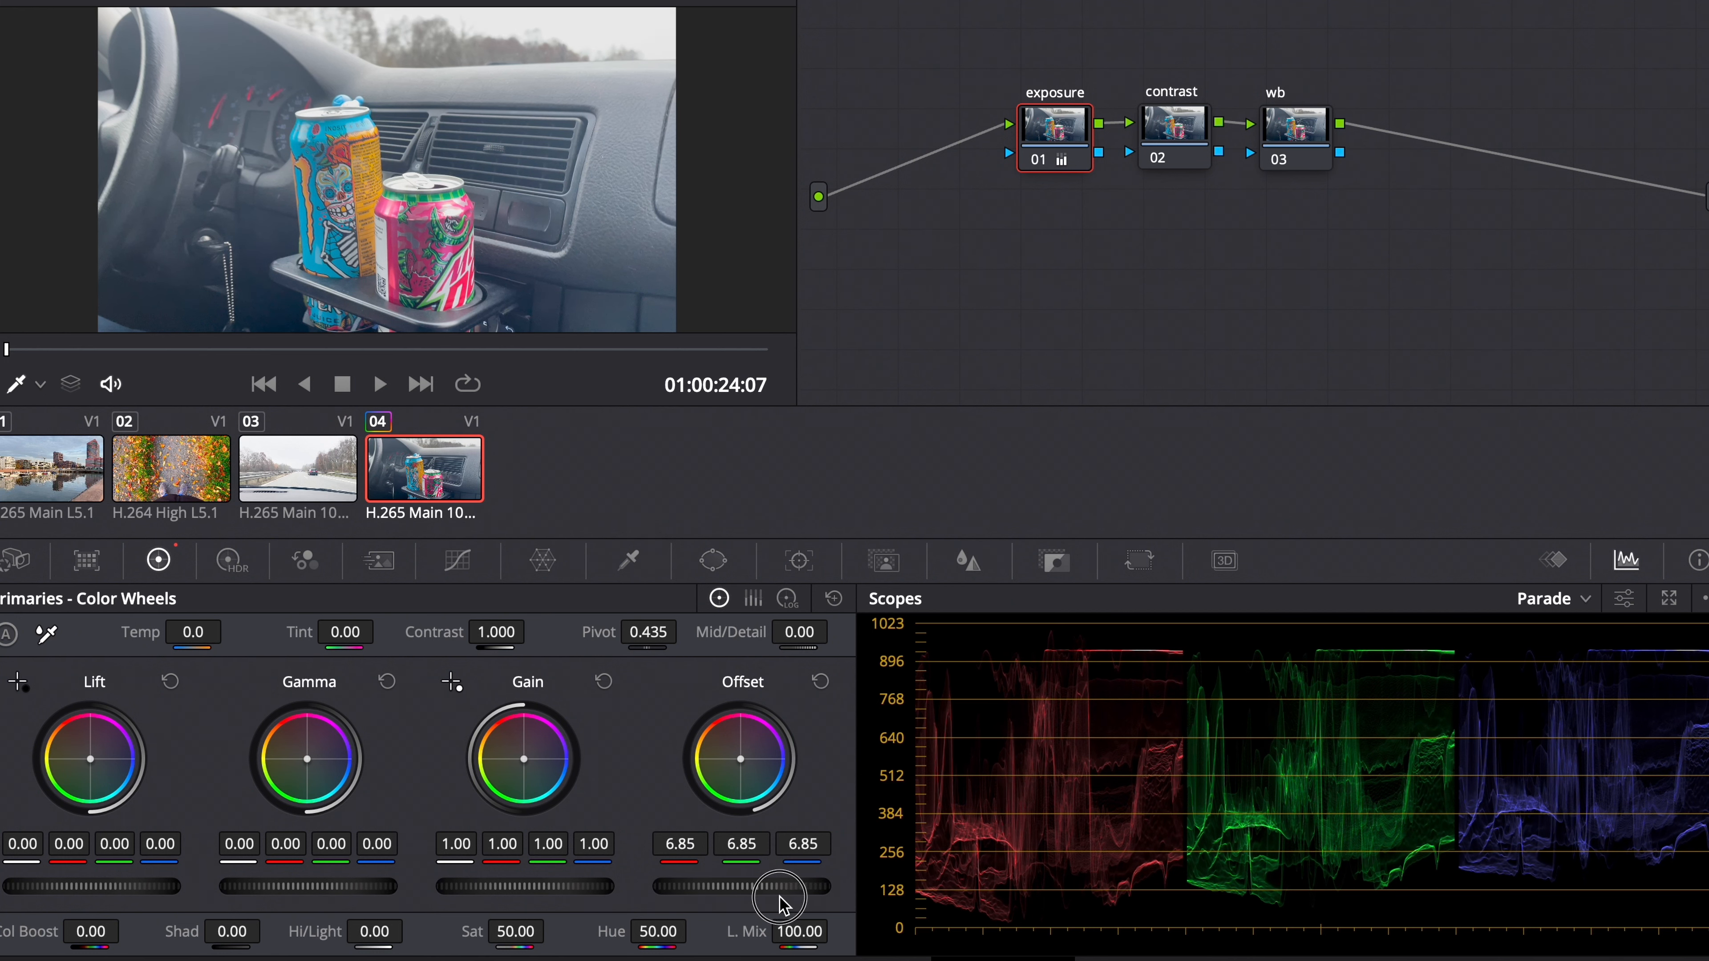
{"action": "left_click", "coordinate": [383, 348]}
{"action": "left_click_drag", "start_coordinate": [383, 349], "coordinate": [398, 350]}
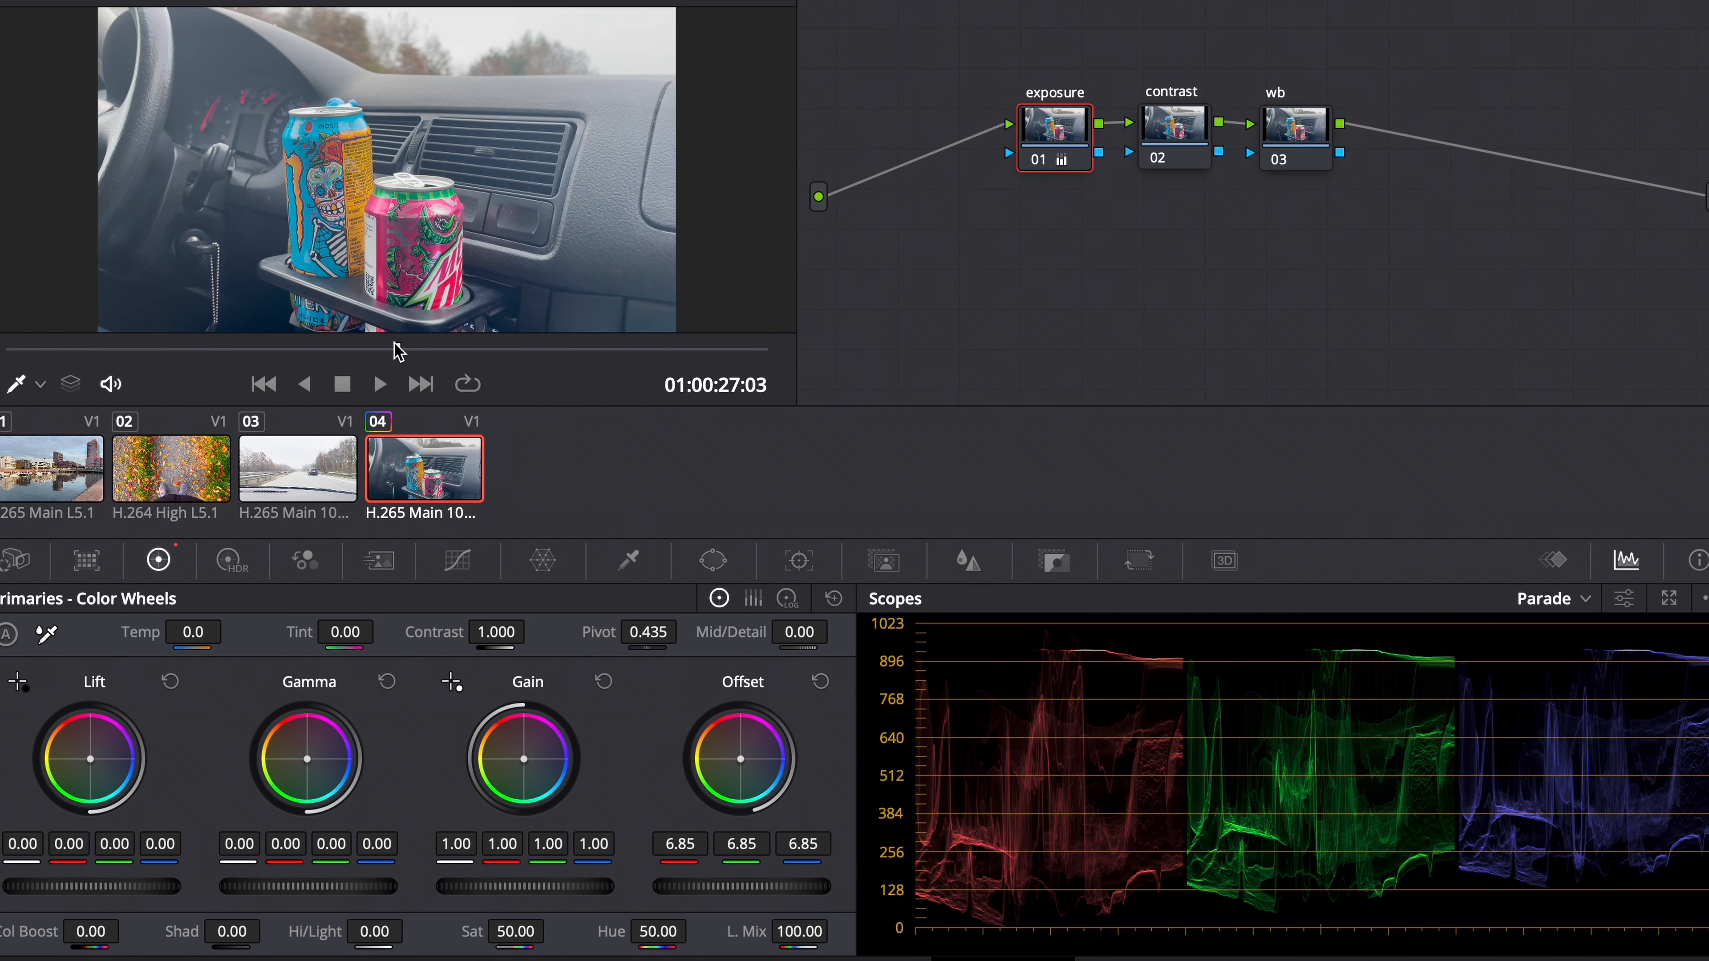
Lower the offset on the highway clip's exposure node to 7.80 and check the exposure further into the clip.
{"action": "left_click", "coordinate": [288, 475]}
{"action": "left_click", "coordinate": [1075, 107]}
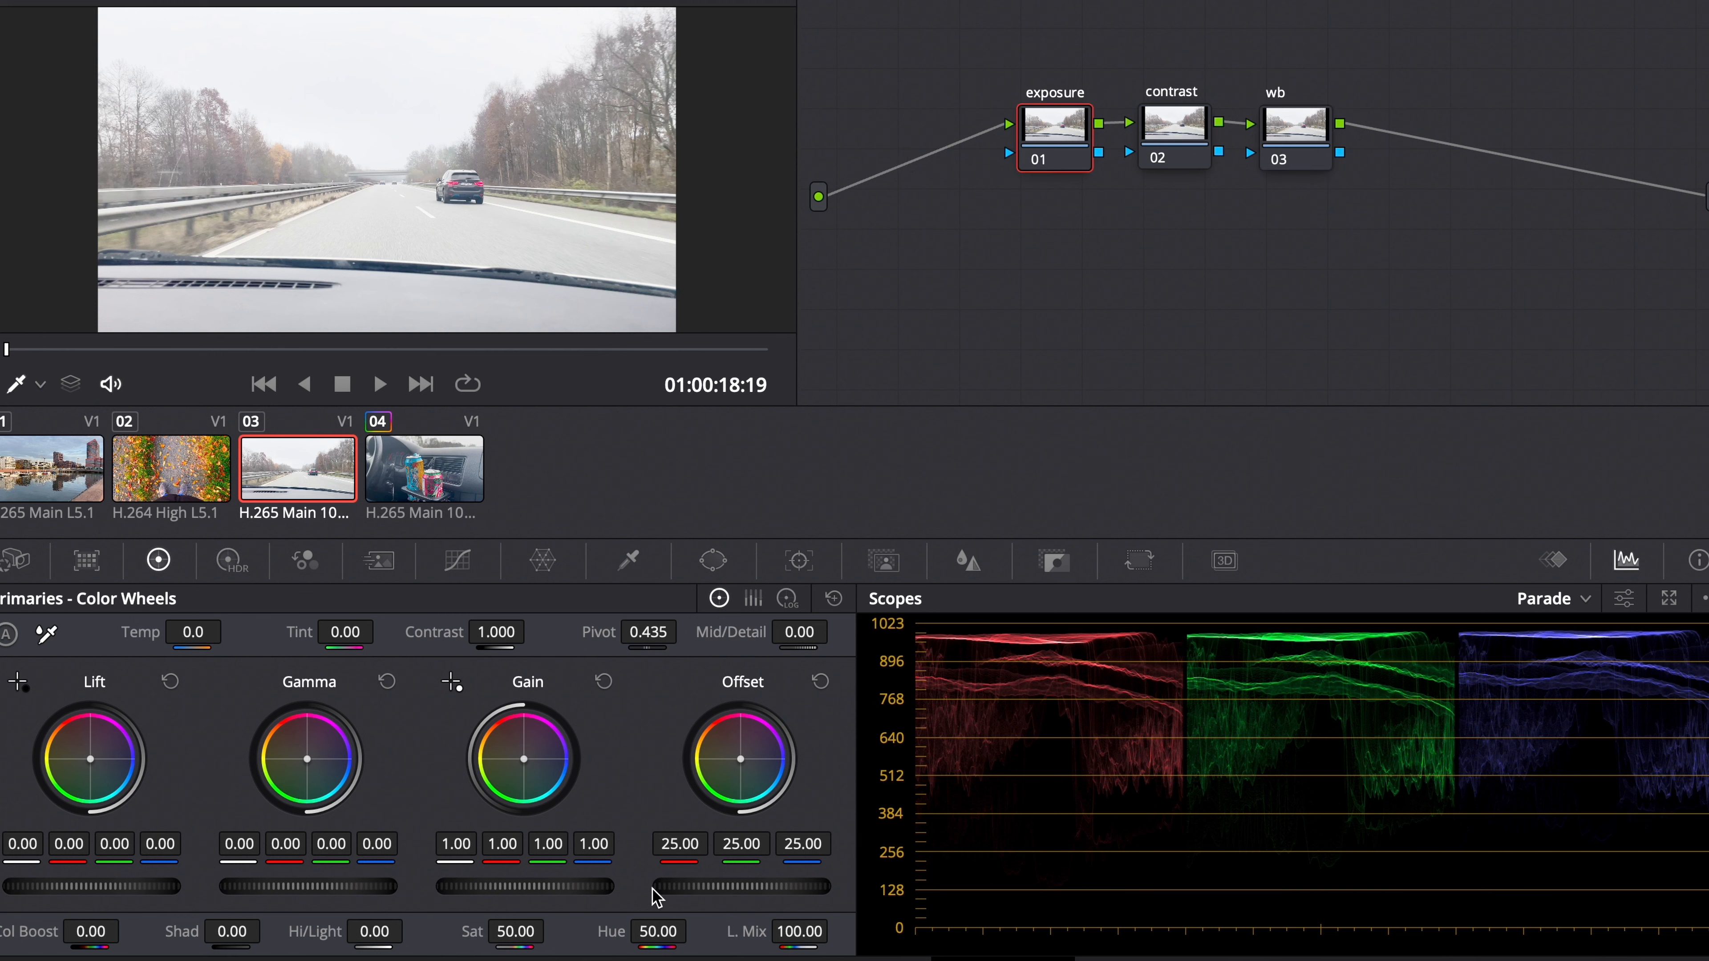
{"action": "left_click_drag", "start_coordinate": [761, 897], "coordinate": [447, 905]}
{"action": "left_click_drag", "start_coordinate": [787, 898], "coordinate": [706, 889]}
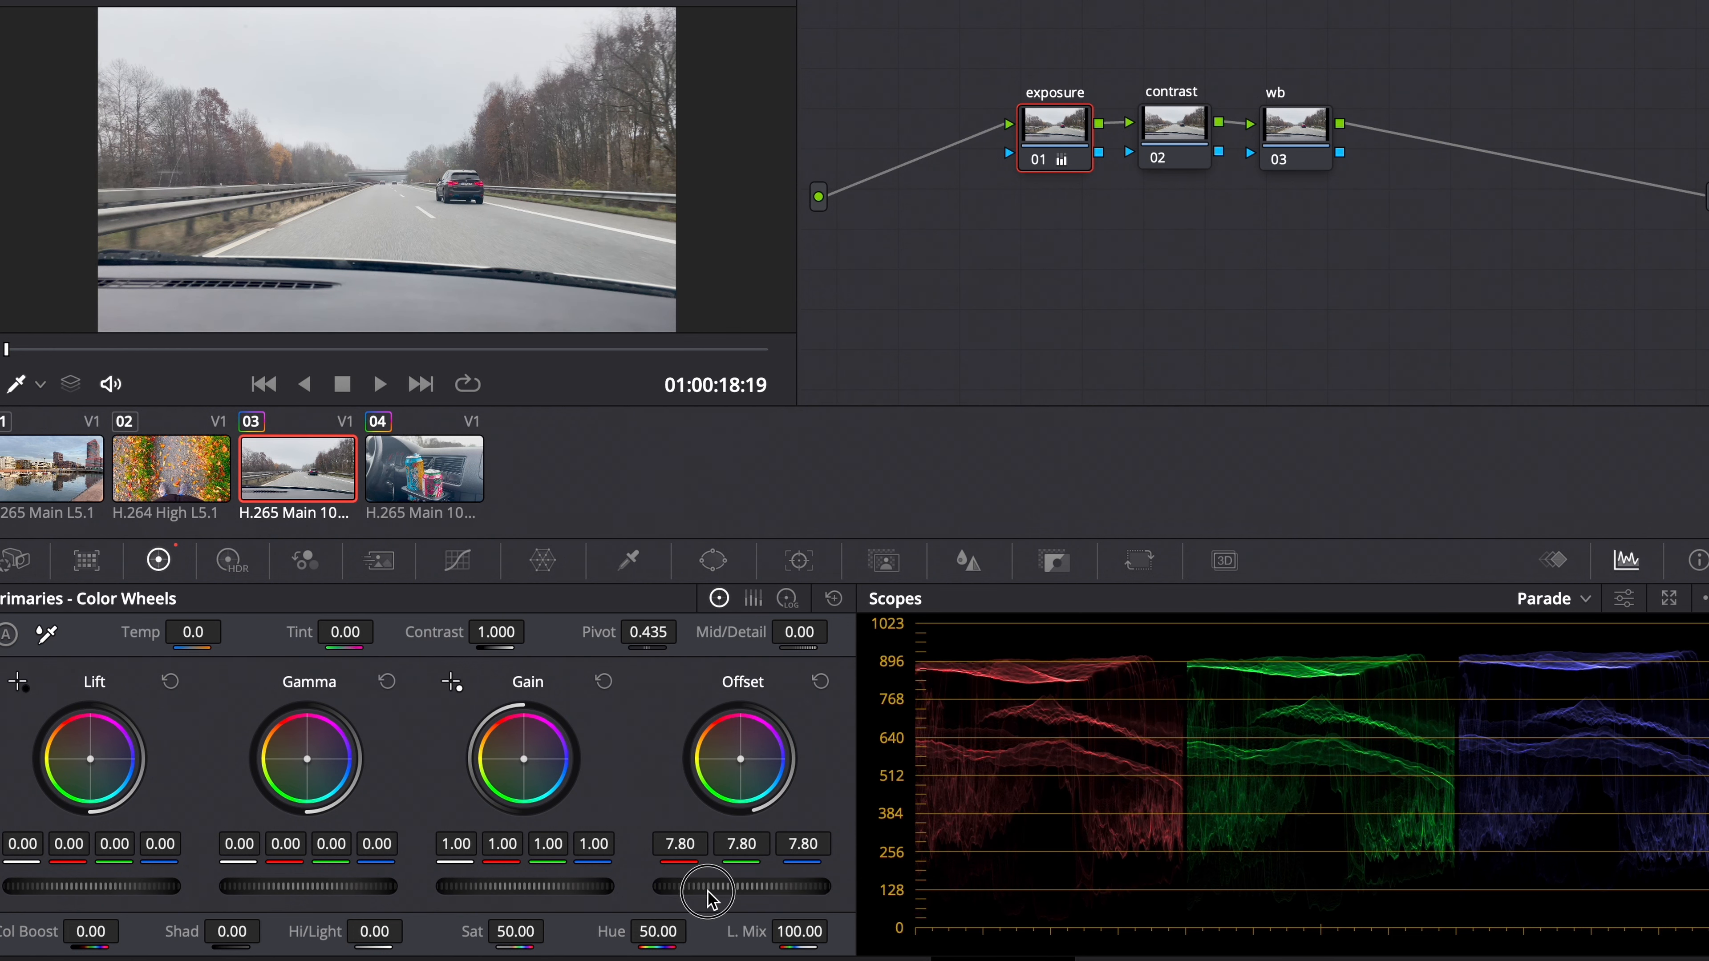
{"action": "left_click", "coordinate": [420, 349]}
{"action": "left_click_drag", "start_coordinate": [418, 343], "coordinate": [425, 343]}
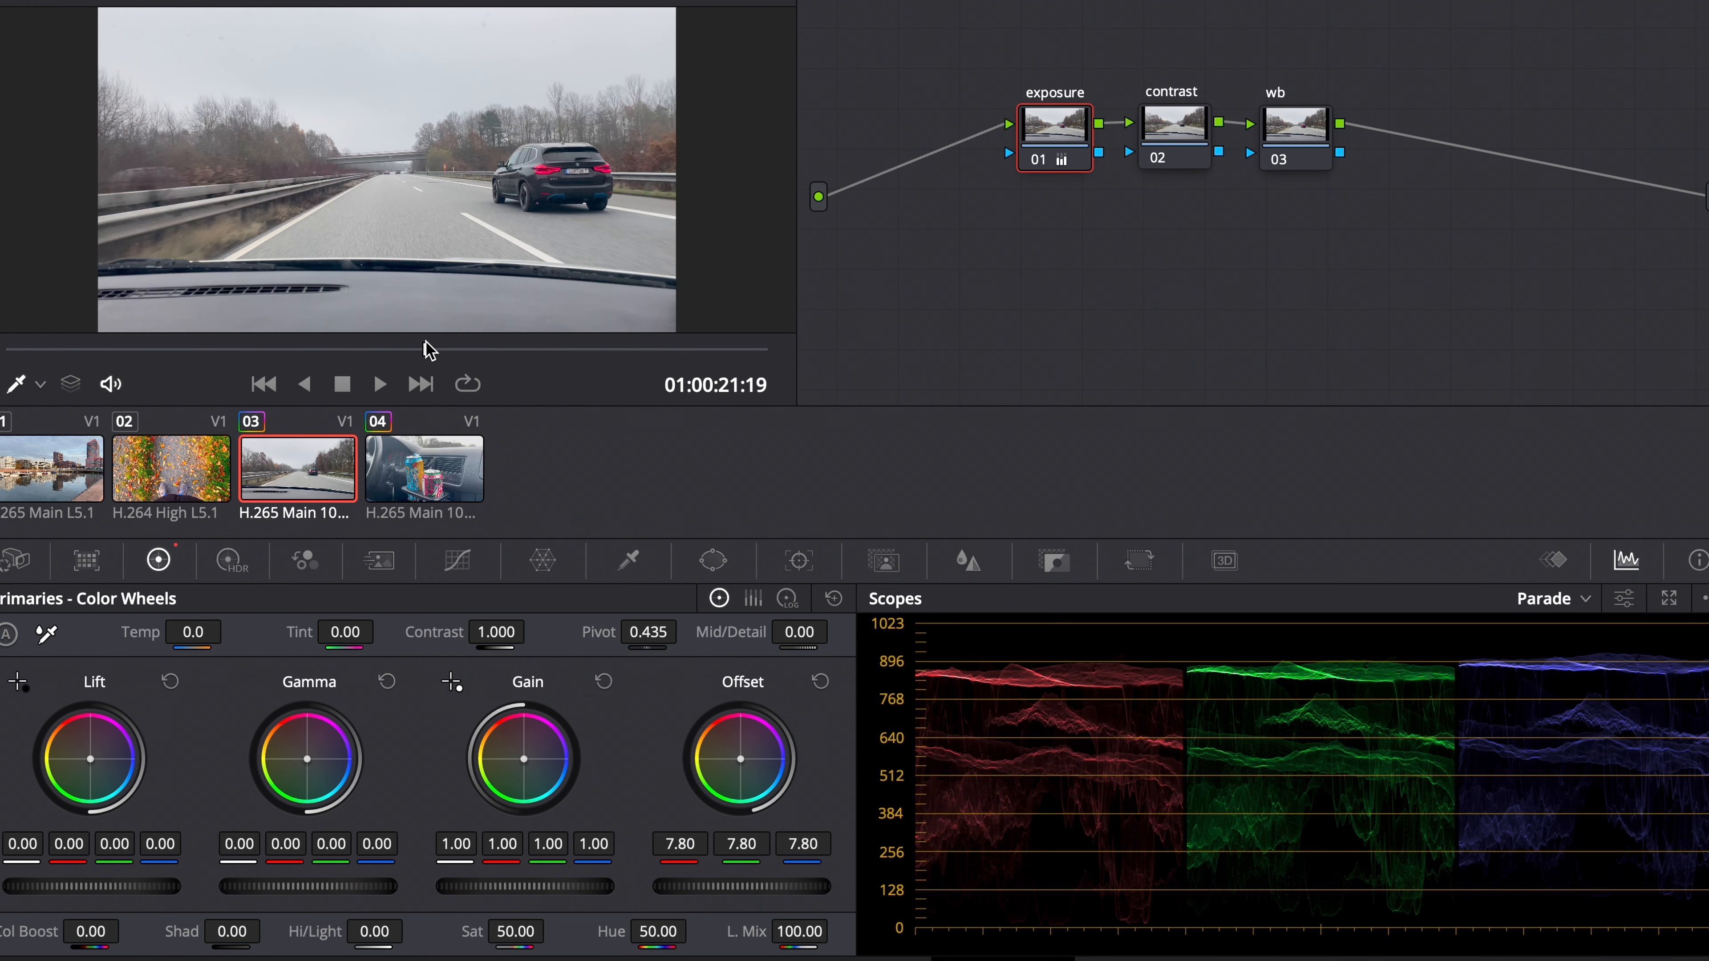
Lower the saturation on the autumn-leaves clip's wb node to 38 and check the colours further into the clip.
{"action": "left_click", "coordinate": [206, 444]}
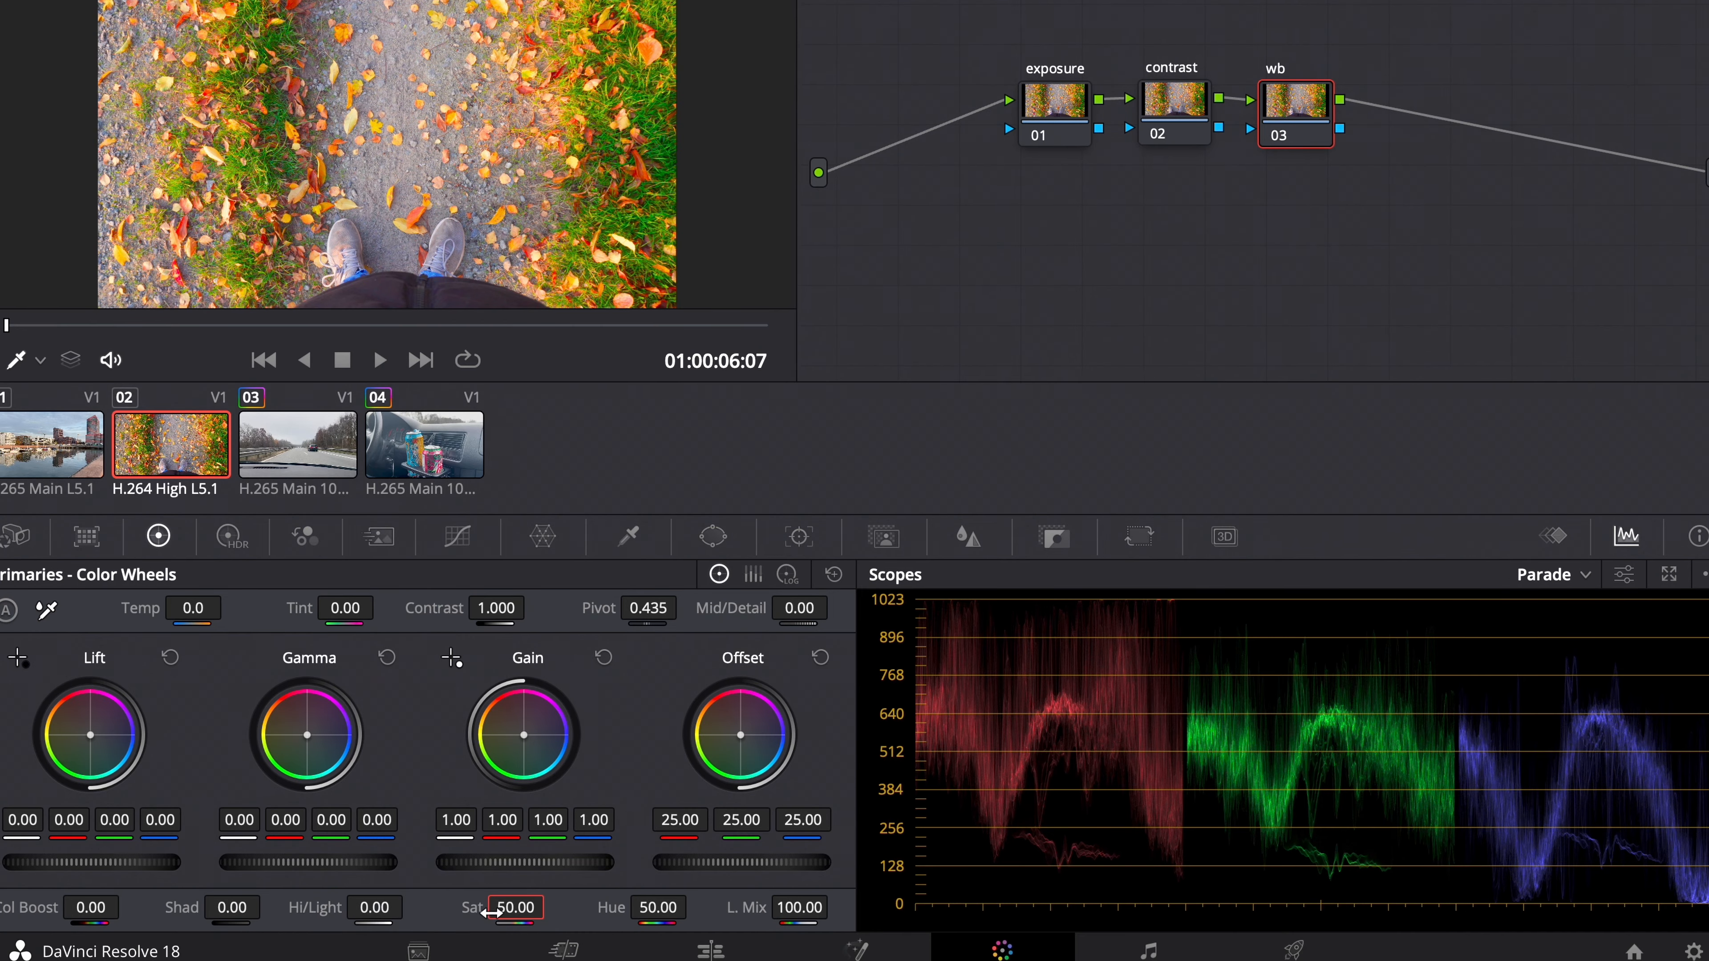
{"action": "left_click", "coordinate": [503, 908]}
{"action": "type", "text": "35"}
{"action": "key", "text": "Return"}
{"action": "left_click", "coordinate": [512, 909]}
{"action": "type", "text": "38"}
{"action": "key", "text": "Return"}
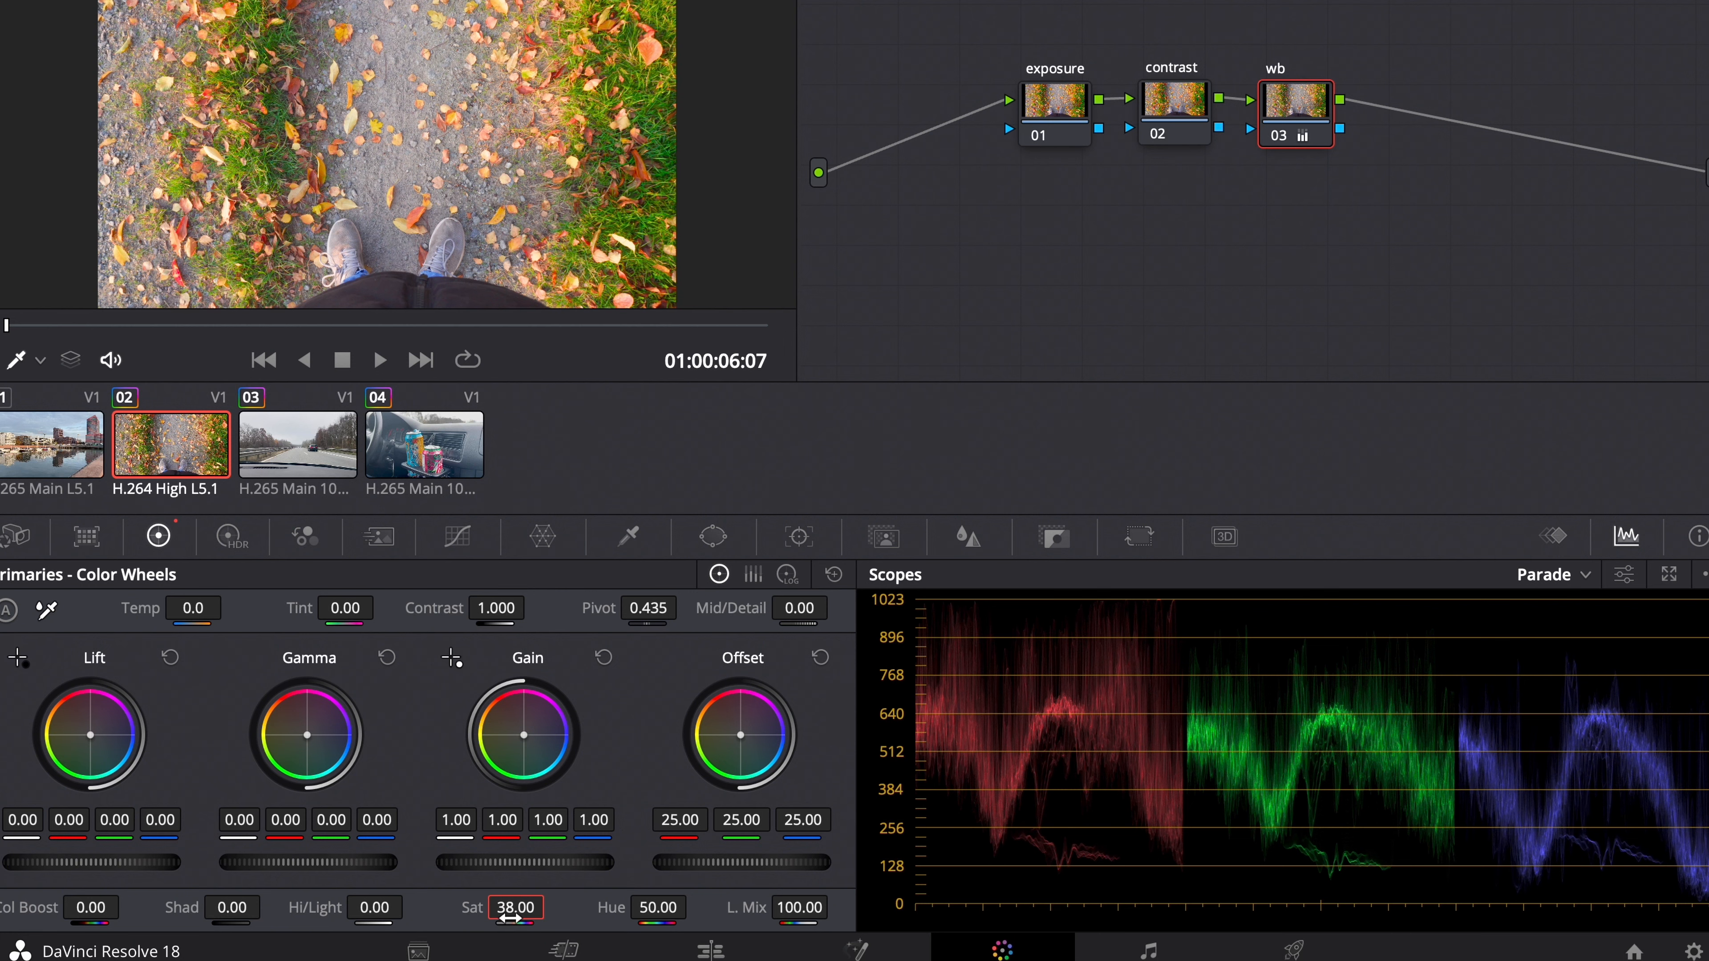
{"action": "left_click_drag", "start_coordinate": [427, 325], "coordinate": [782, 334]}
{"action": "left_click_drag", "start_coordinate": [781, 391], "coordinate": [793, 397]}
Compare the other clips, slightly raise the contrast on the autumn-leaves clip's contrast node and check the result further into the clip.
{"action": "left_click", "coordinate": [51, 501]}
{"action": "left_click_drag", "start_coordinate": [294, 392], "coordinate": [7, 391]}
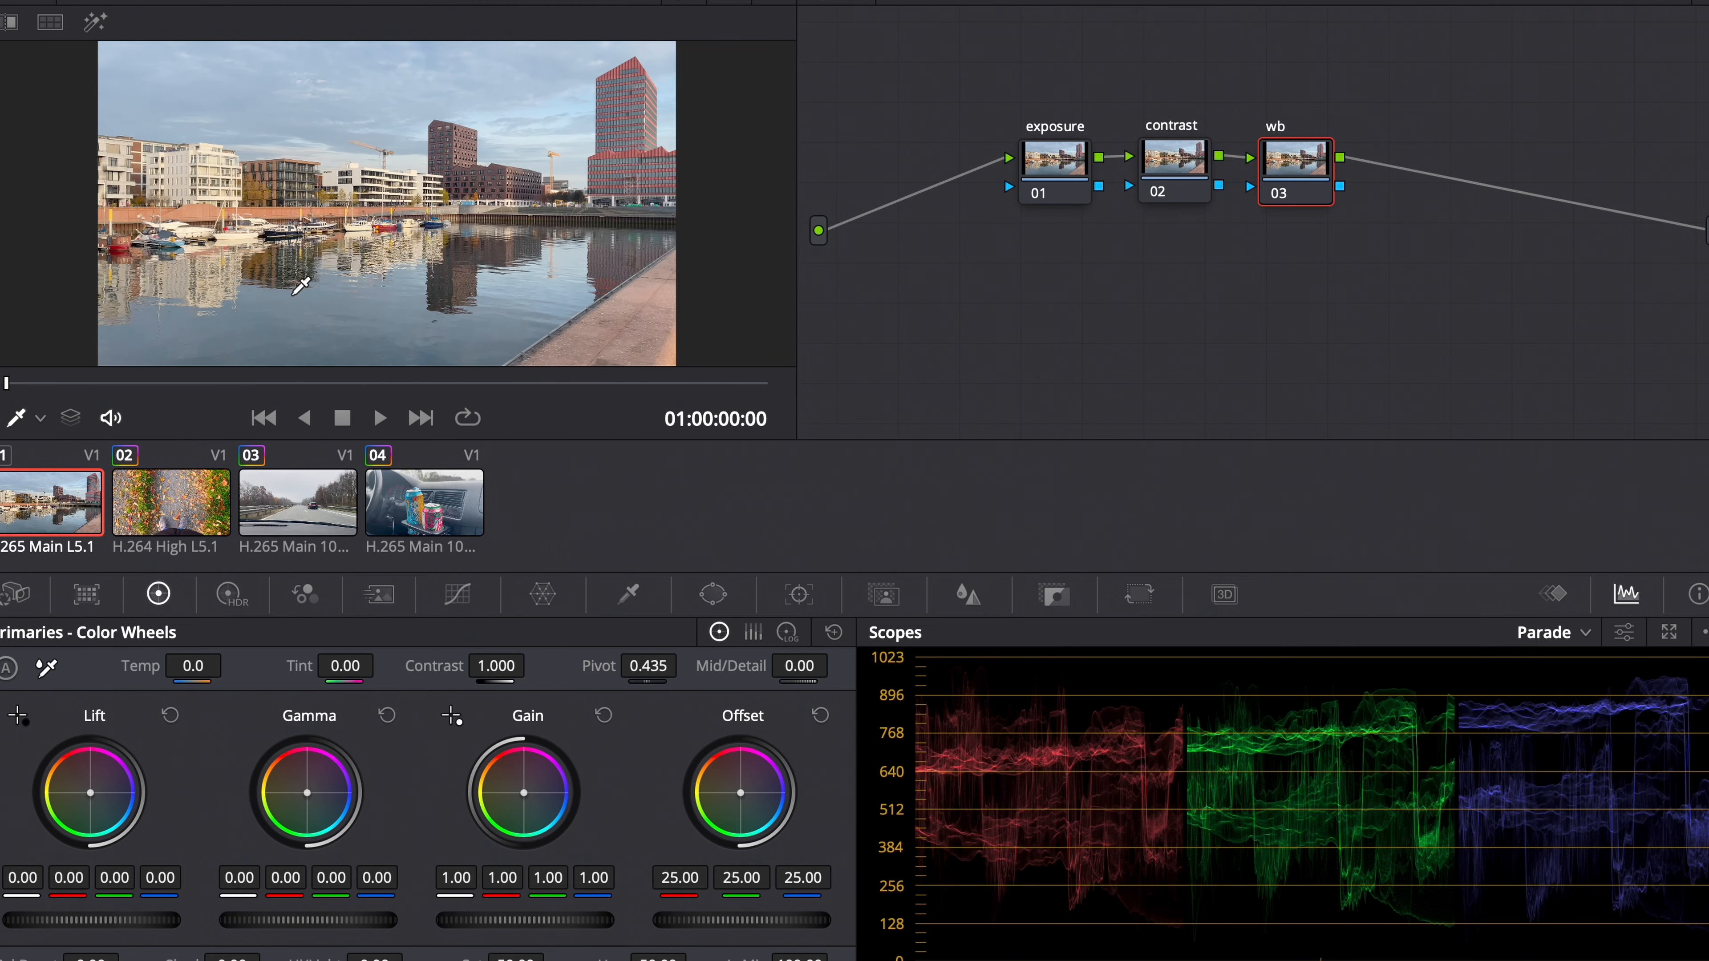
{"action": "left_click", "coordinate": [408, 520]}
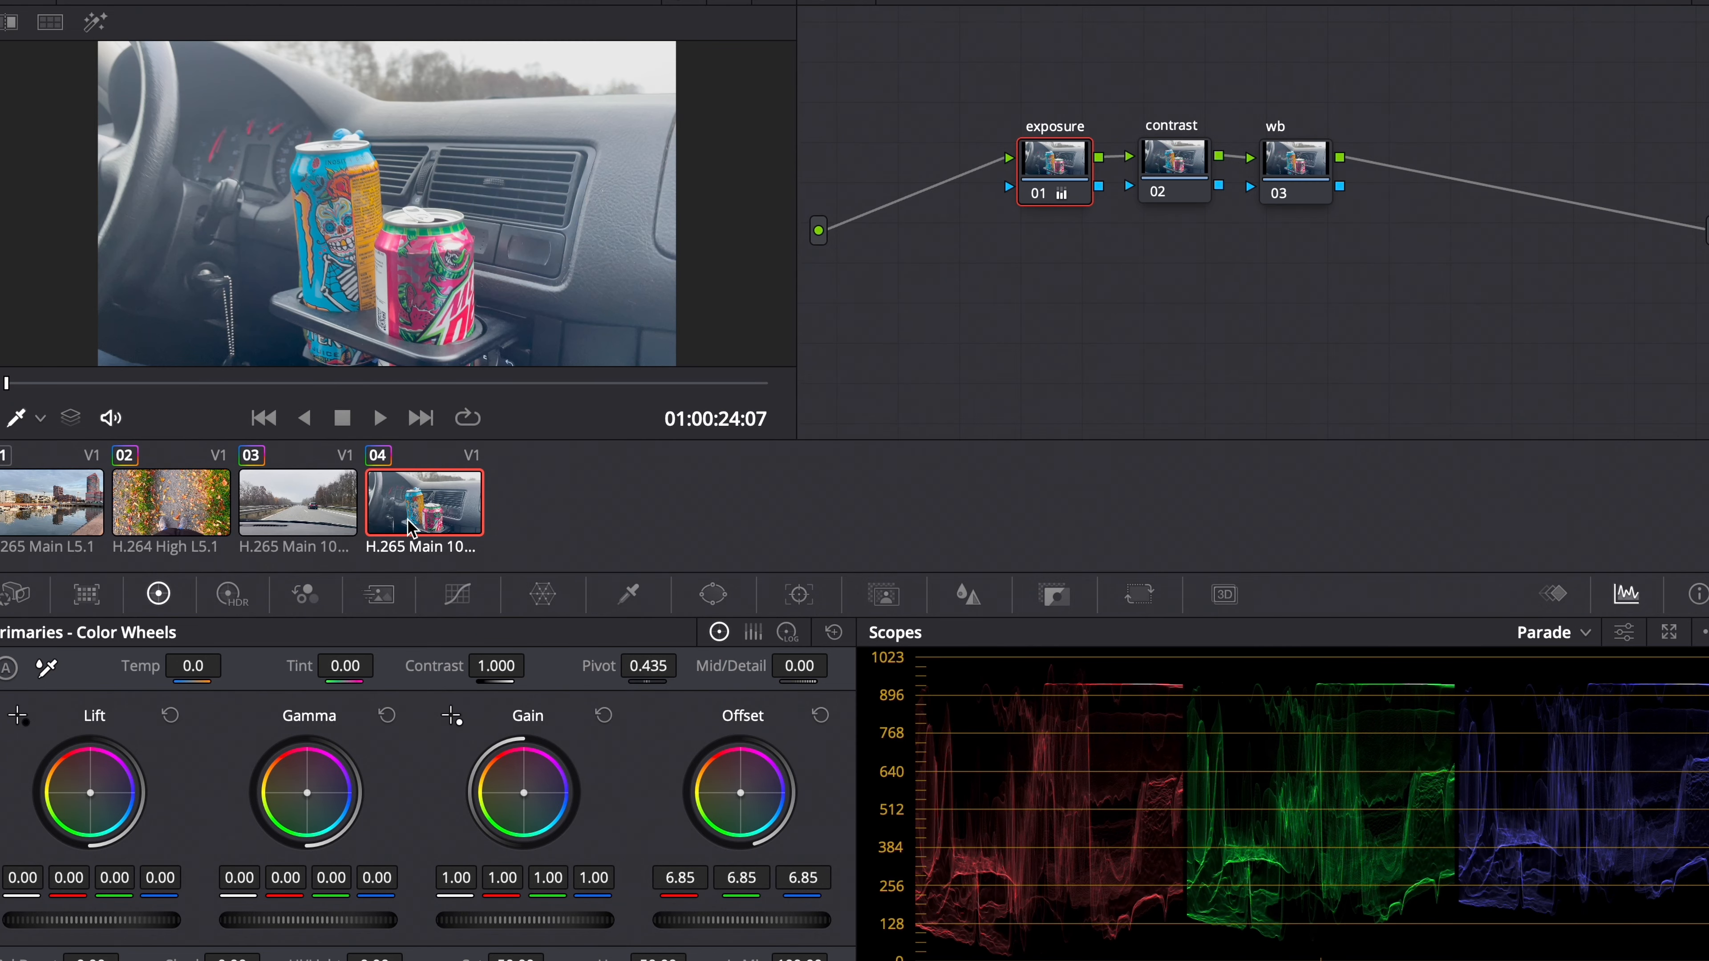
{"action": "left_click", "coordinate": [316, 489]}
{"action": "left_click", "coordinate": [172, 500]}
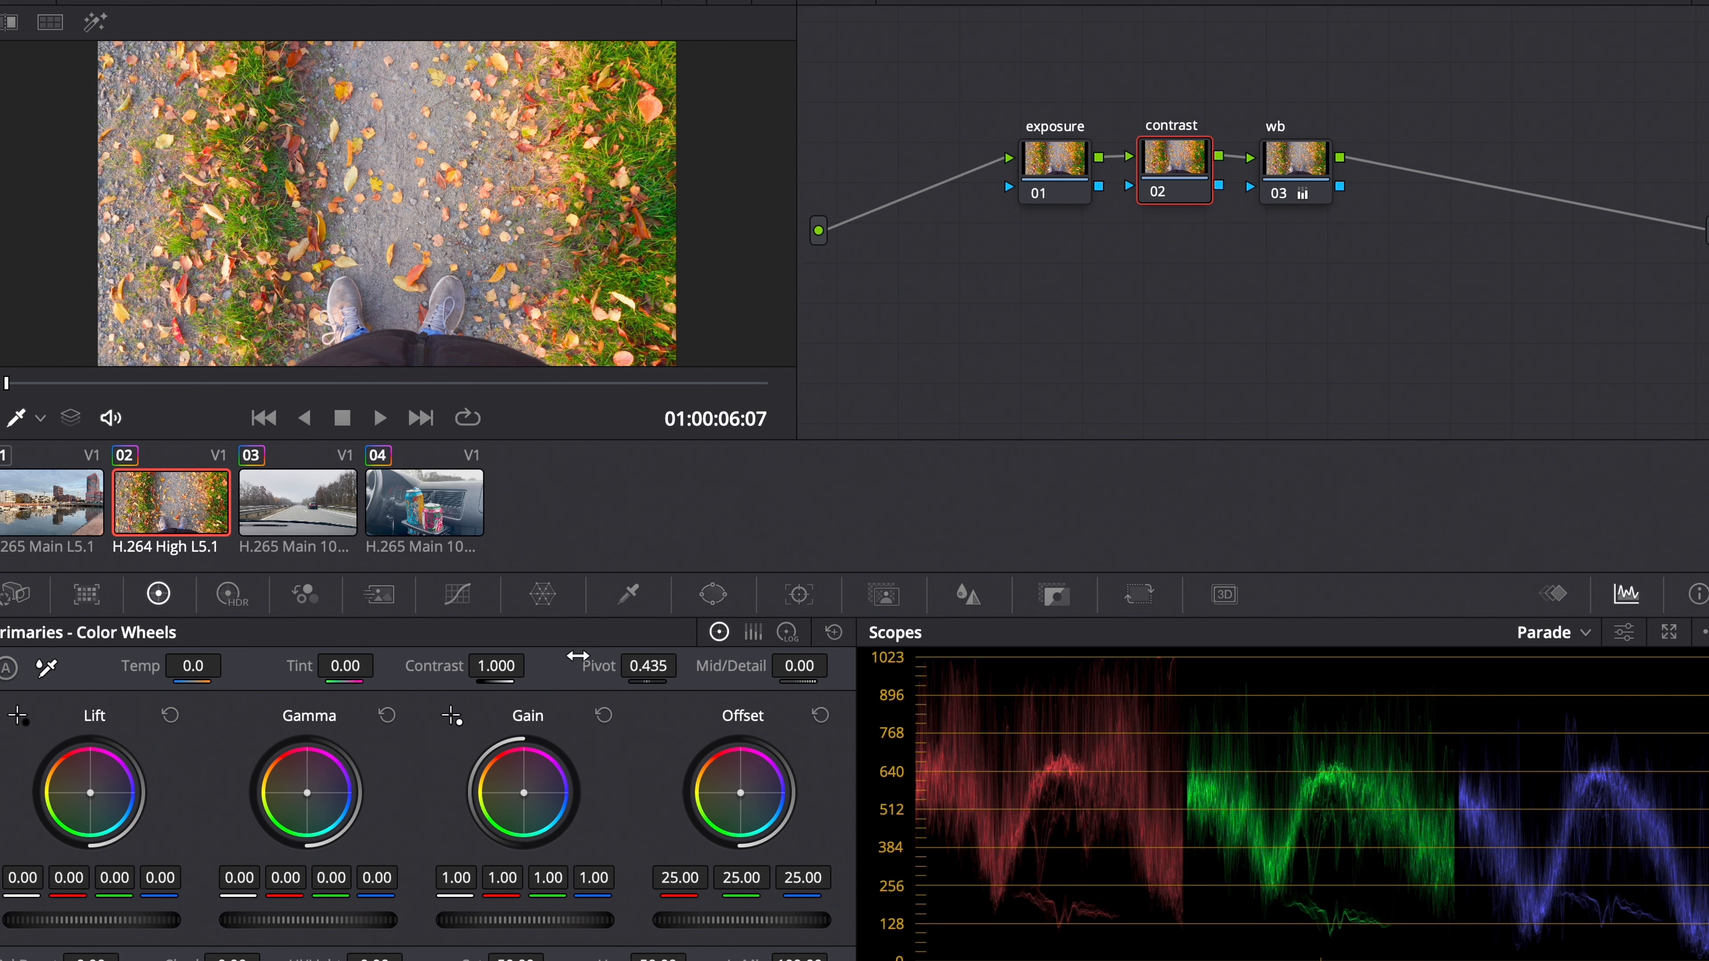
{"action": "left_click_drag", "start_coordinate": [497, 665], "coordinate": [528, 687]}
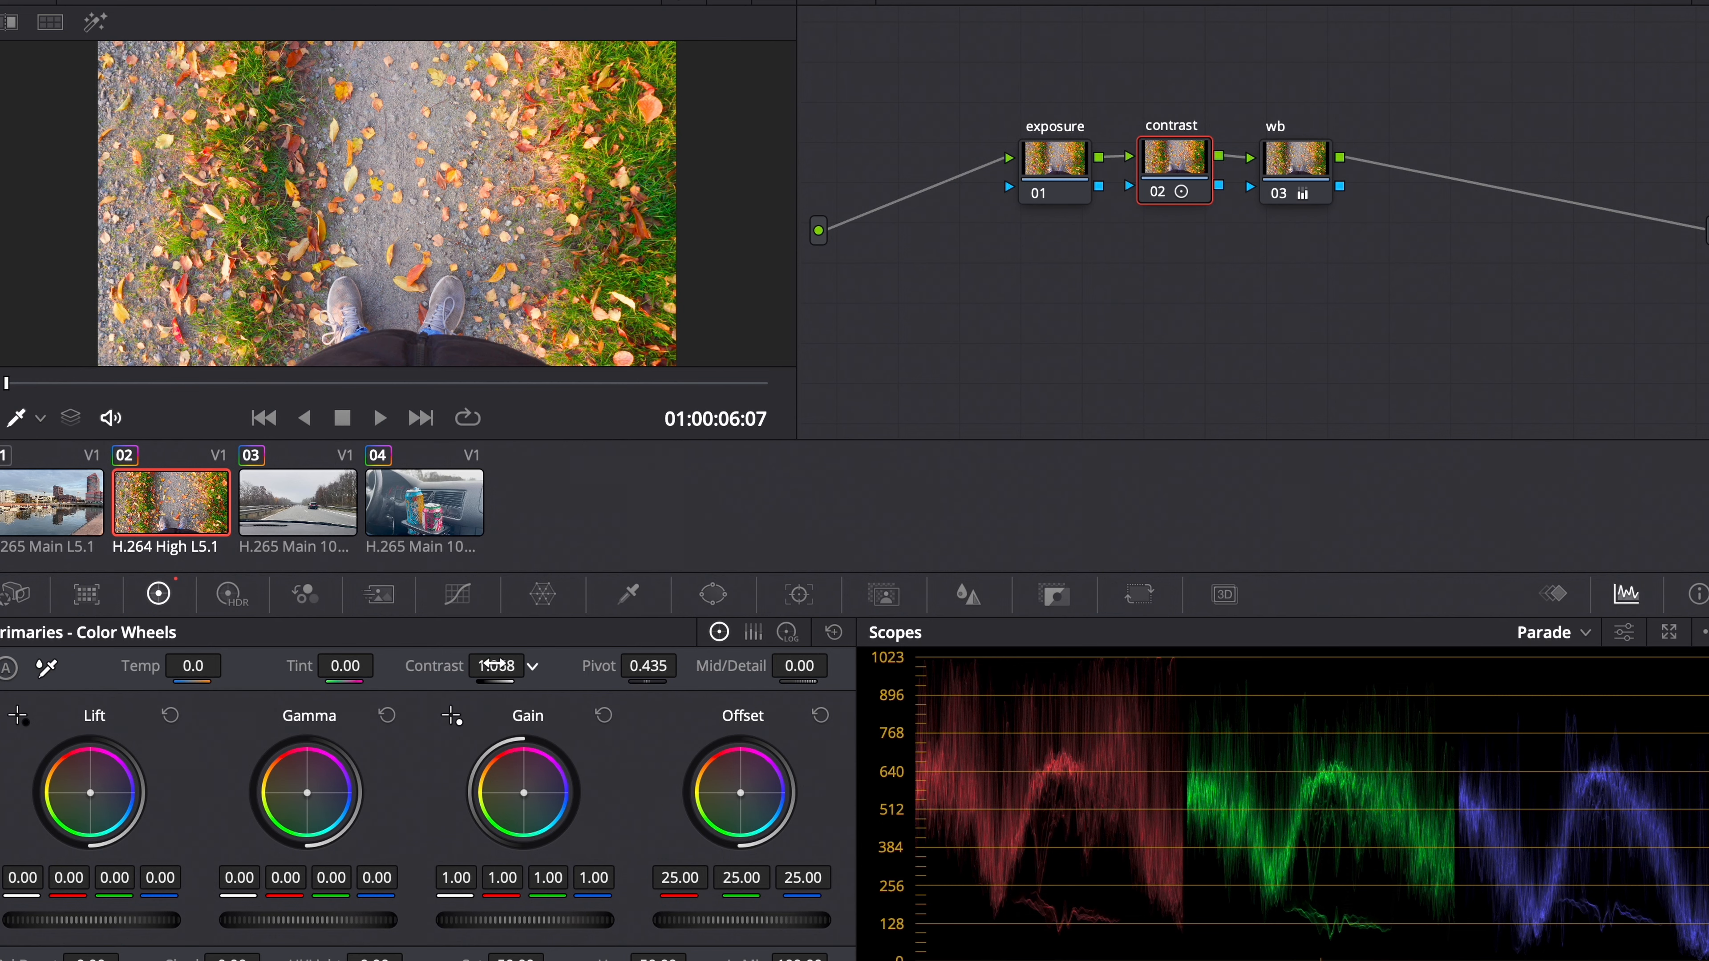
{"action": "left_click_drag", "start_coordinate": [483, 375], "coordinate": [247, 382]}
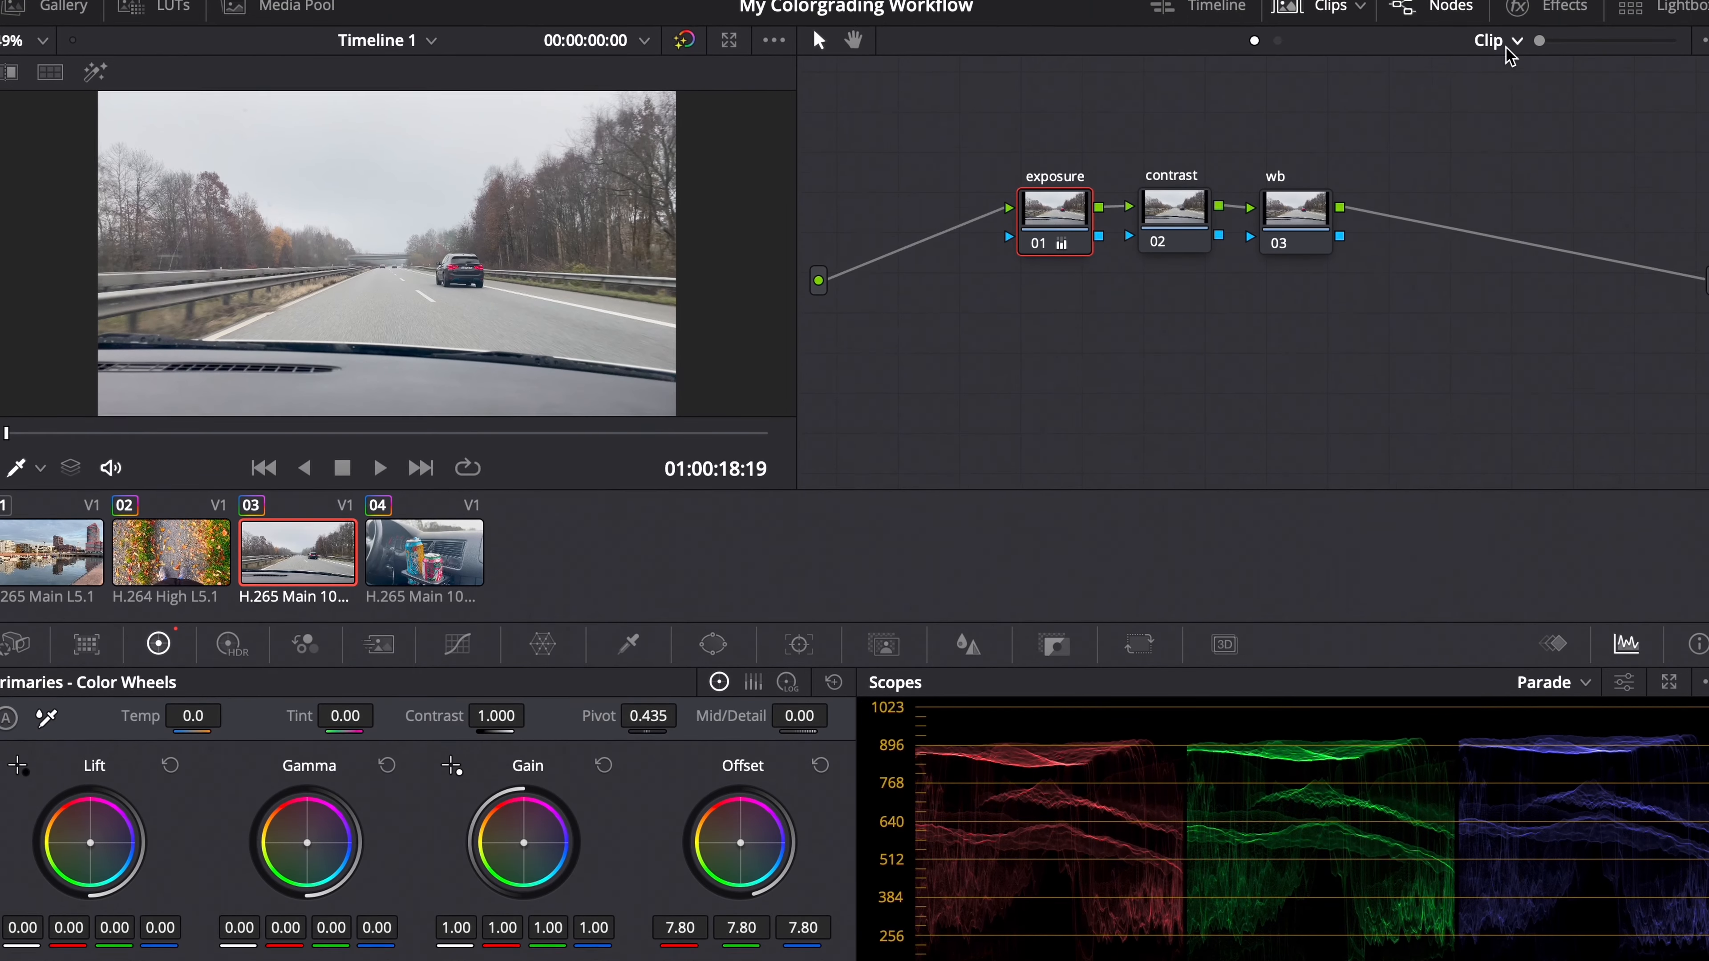
Switch the node graph from clip level to timeline level.
{"action": "left_click", "coordinate": [1518, 58]}
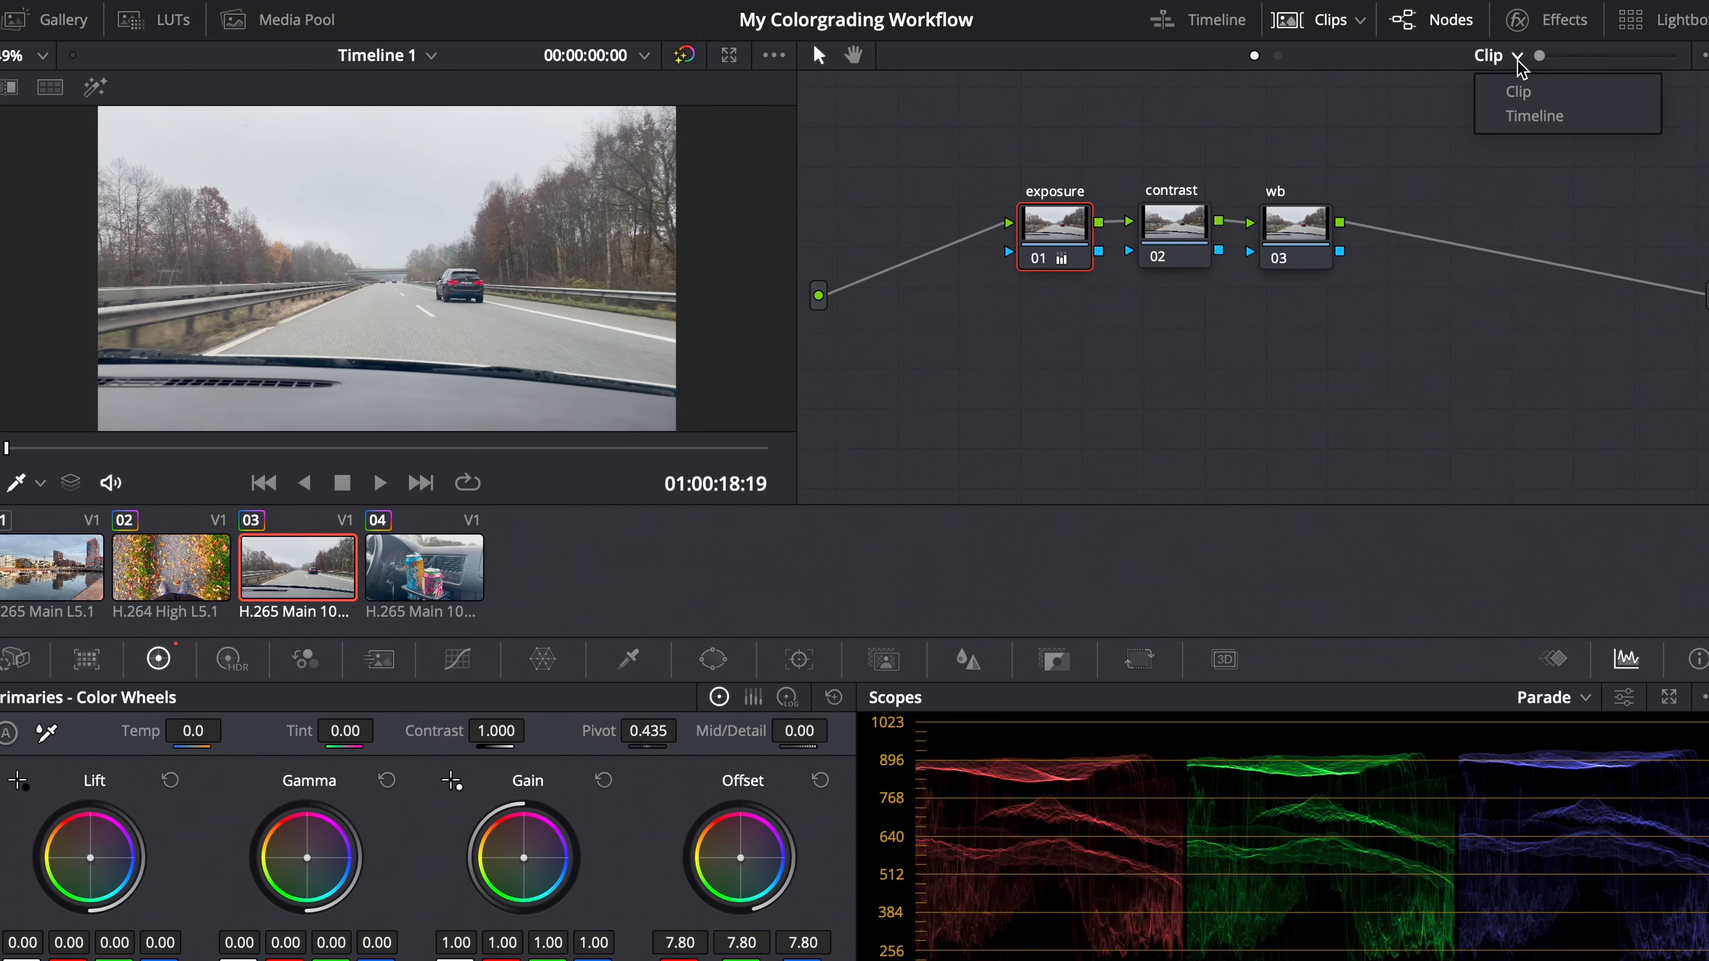
{"action": "left_click", "coordinate": [1530, 117]}
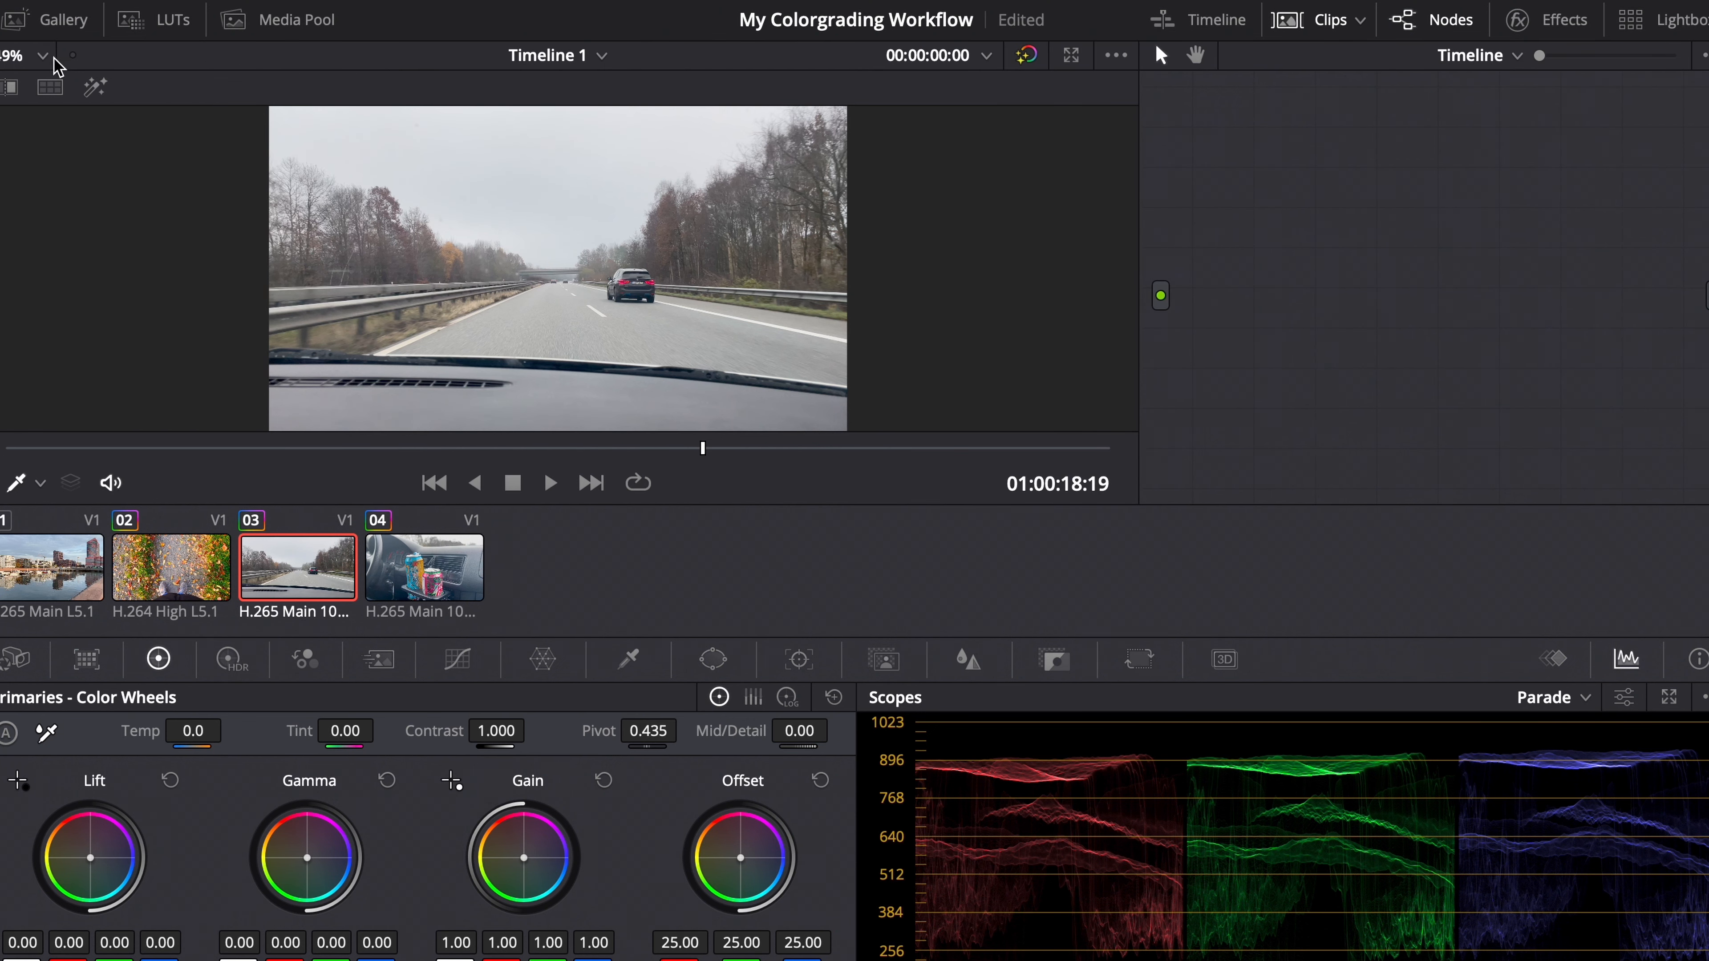
Try the saved Teal and Orange grade from the DWG album on the timeline, and reset all its grades and nodes.
{"action": "left_click", "coordinate": [63, 18]}
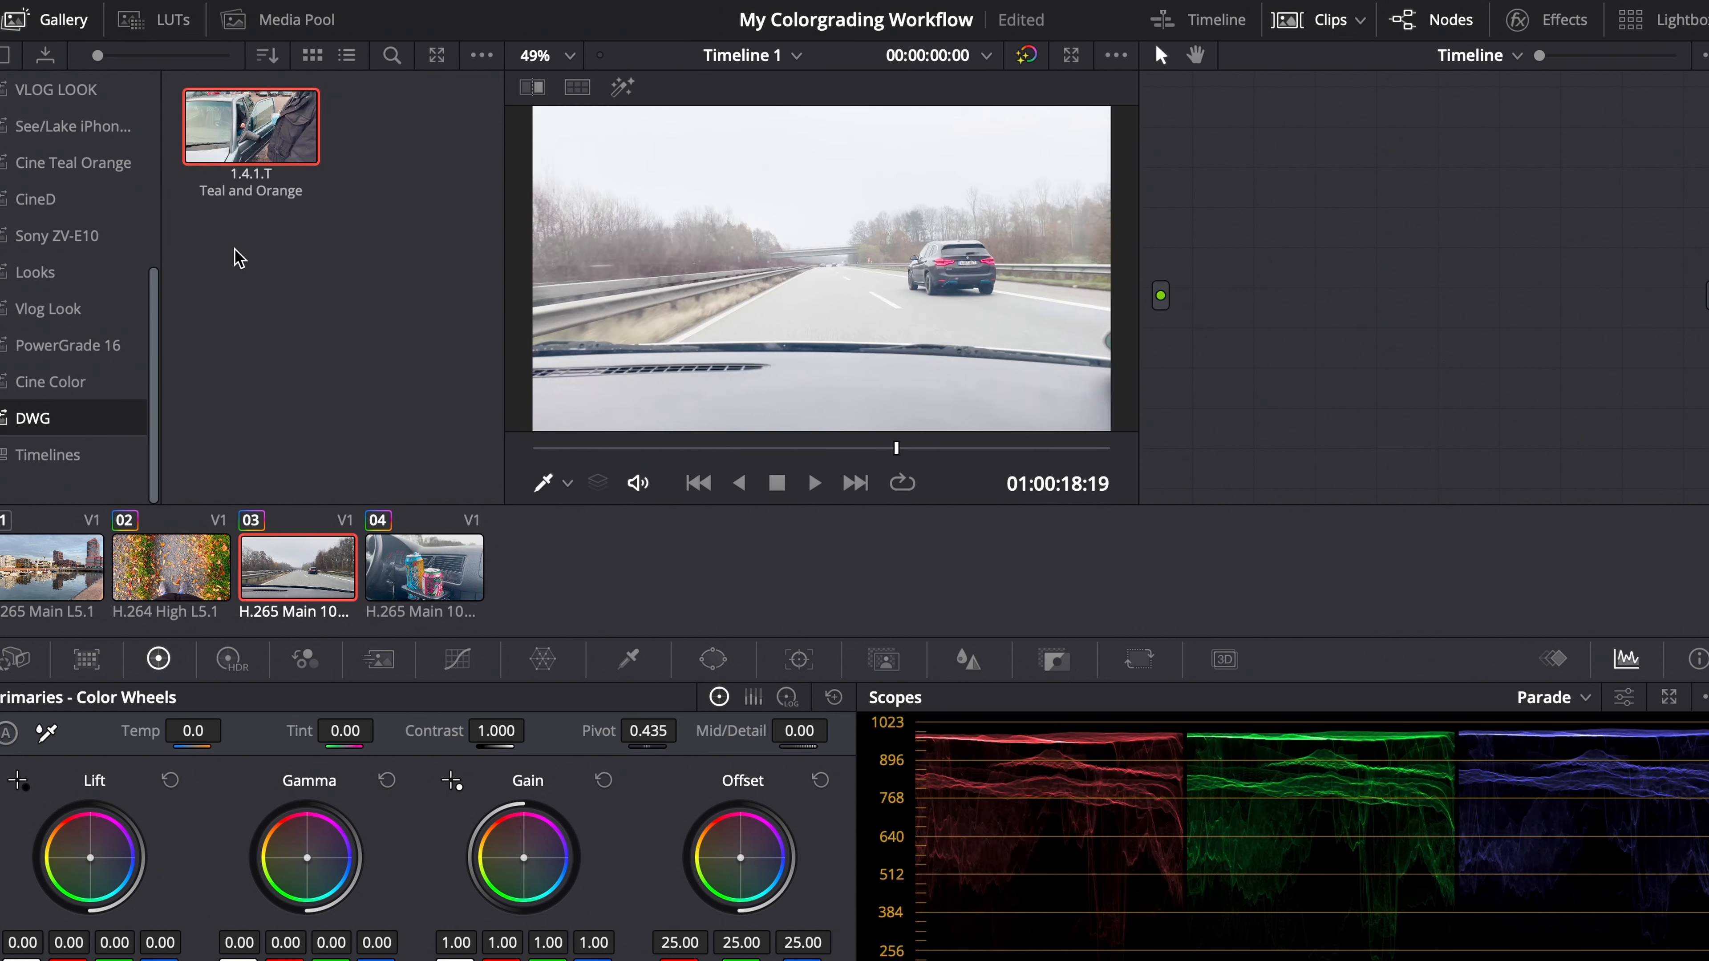
{"action": "right_click", "coordinate": [251, 170]}
{"action": "left_click", "coordinate": [289, 214]}
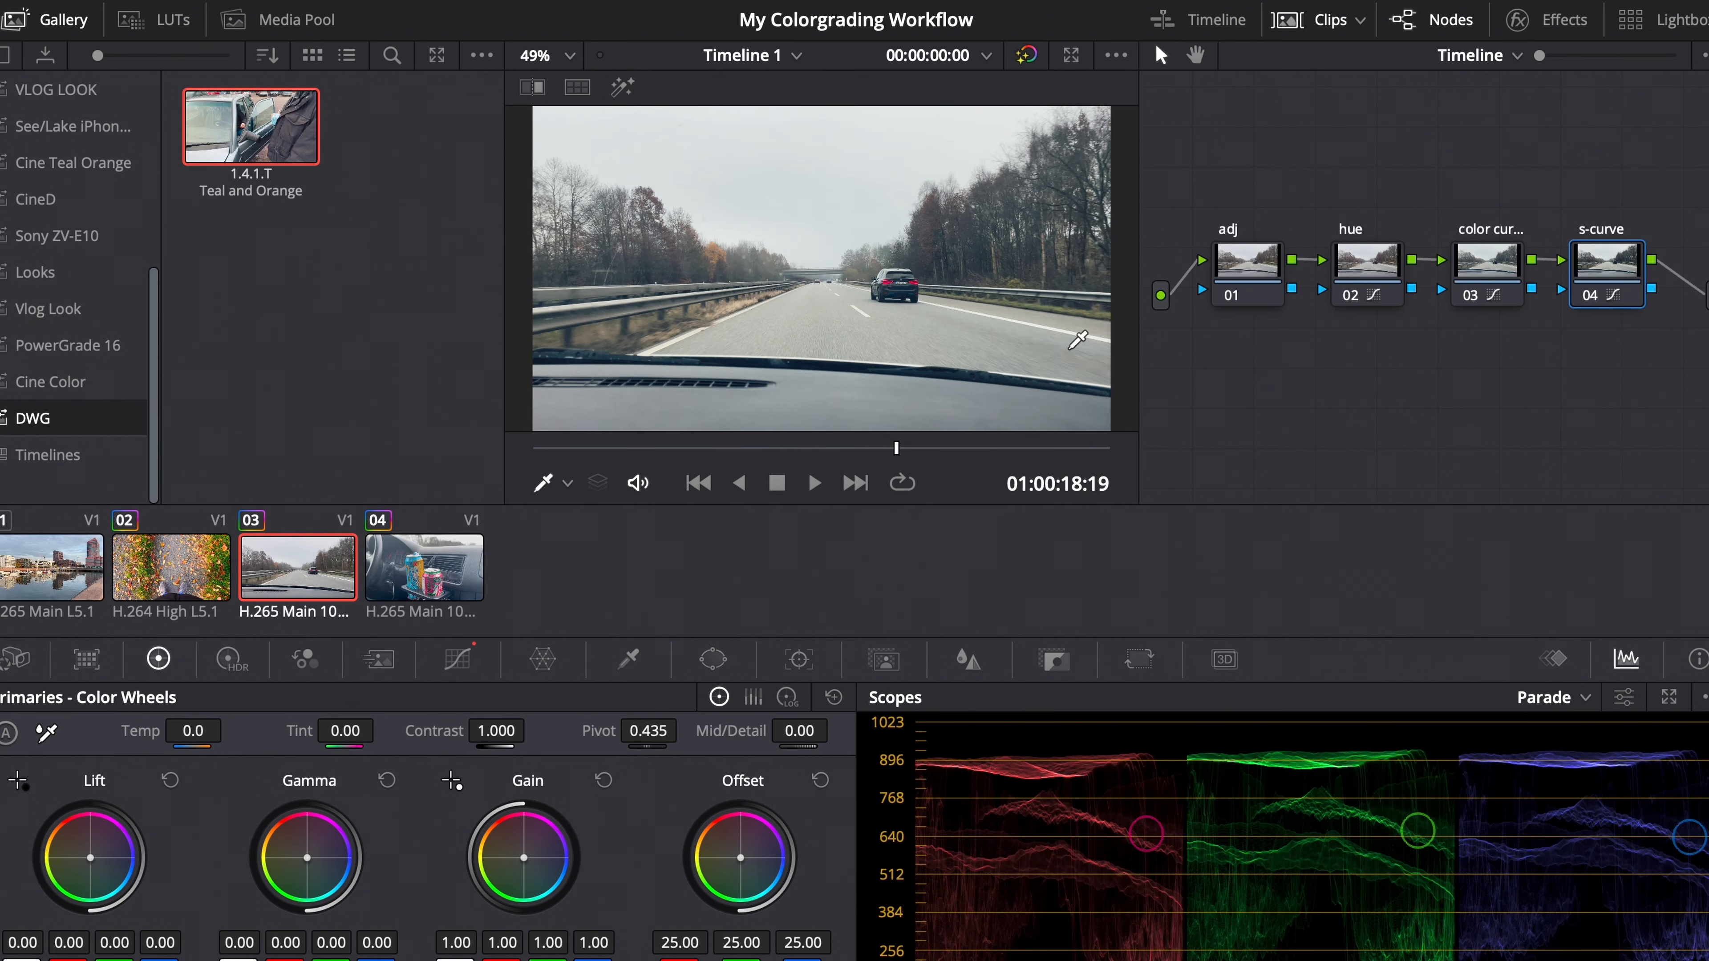
{"action": "left_click_drag", "start_coordinate": [903, 448], "coordinate": [952, 448]}
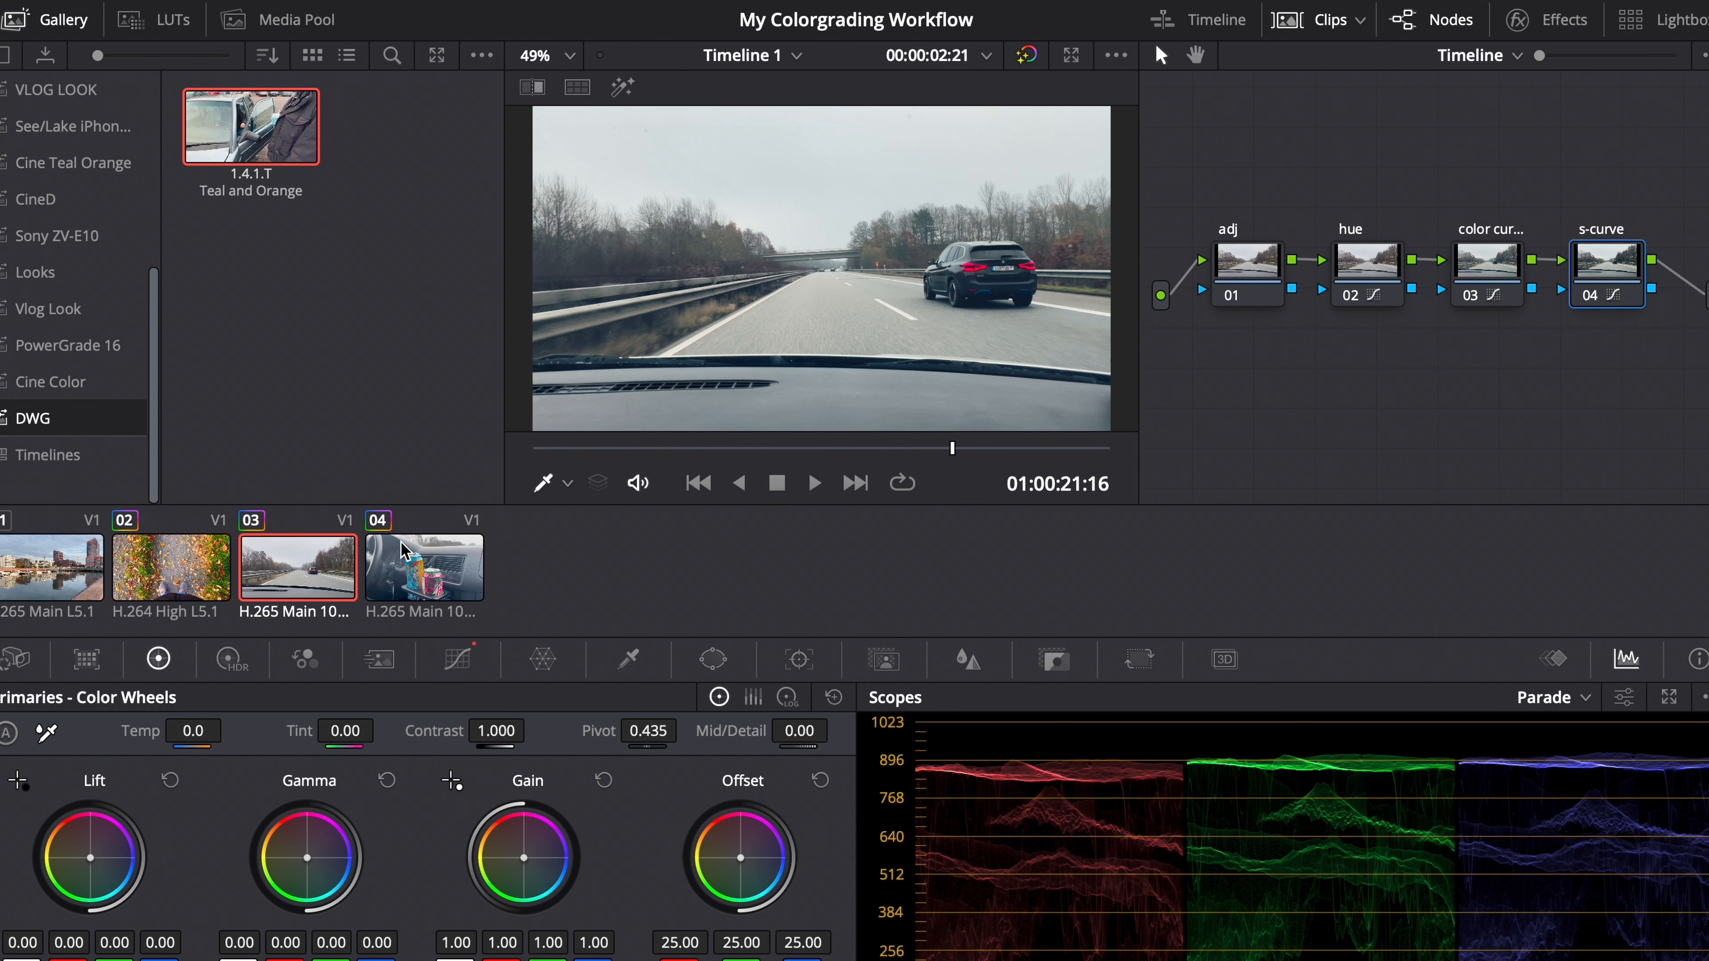
{"action": "right_click", "coordinate": [1297, 388]}
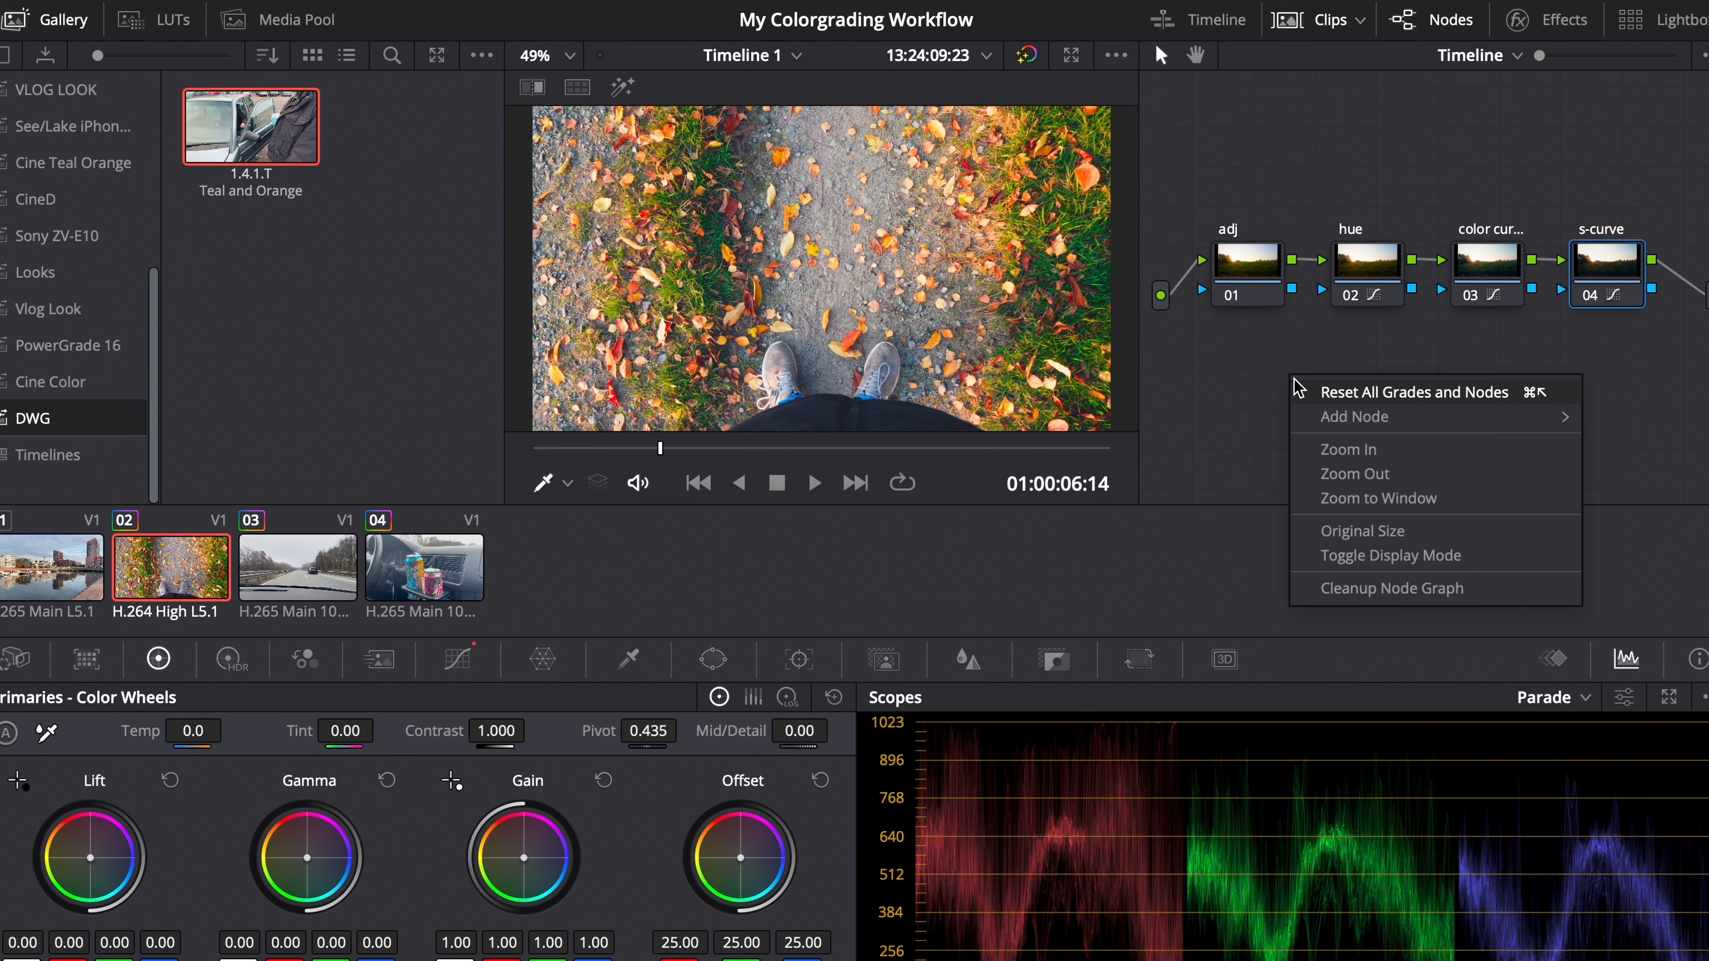
{"action": "left_click", "coordinate": [1297, 389]}
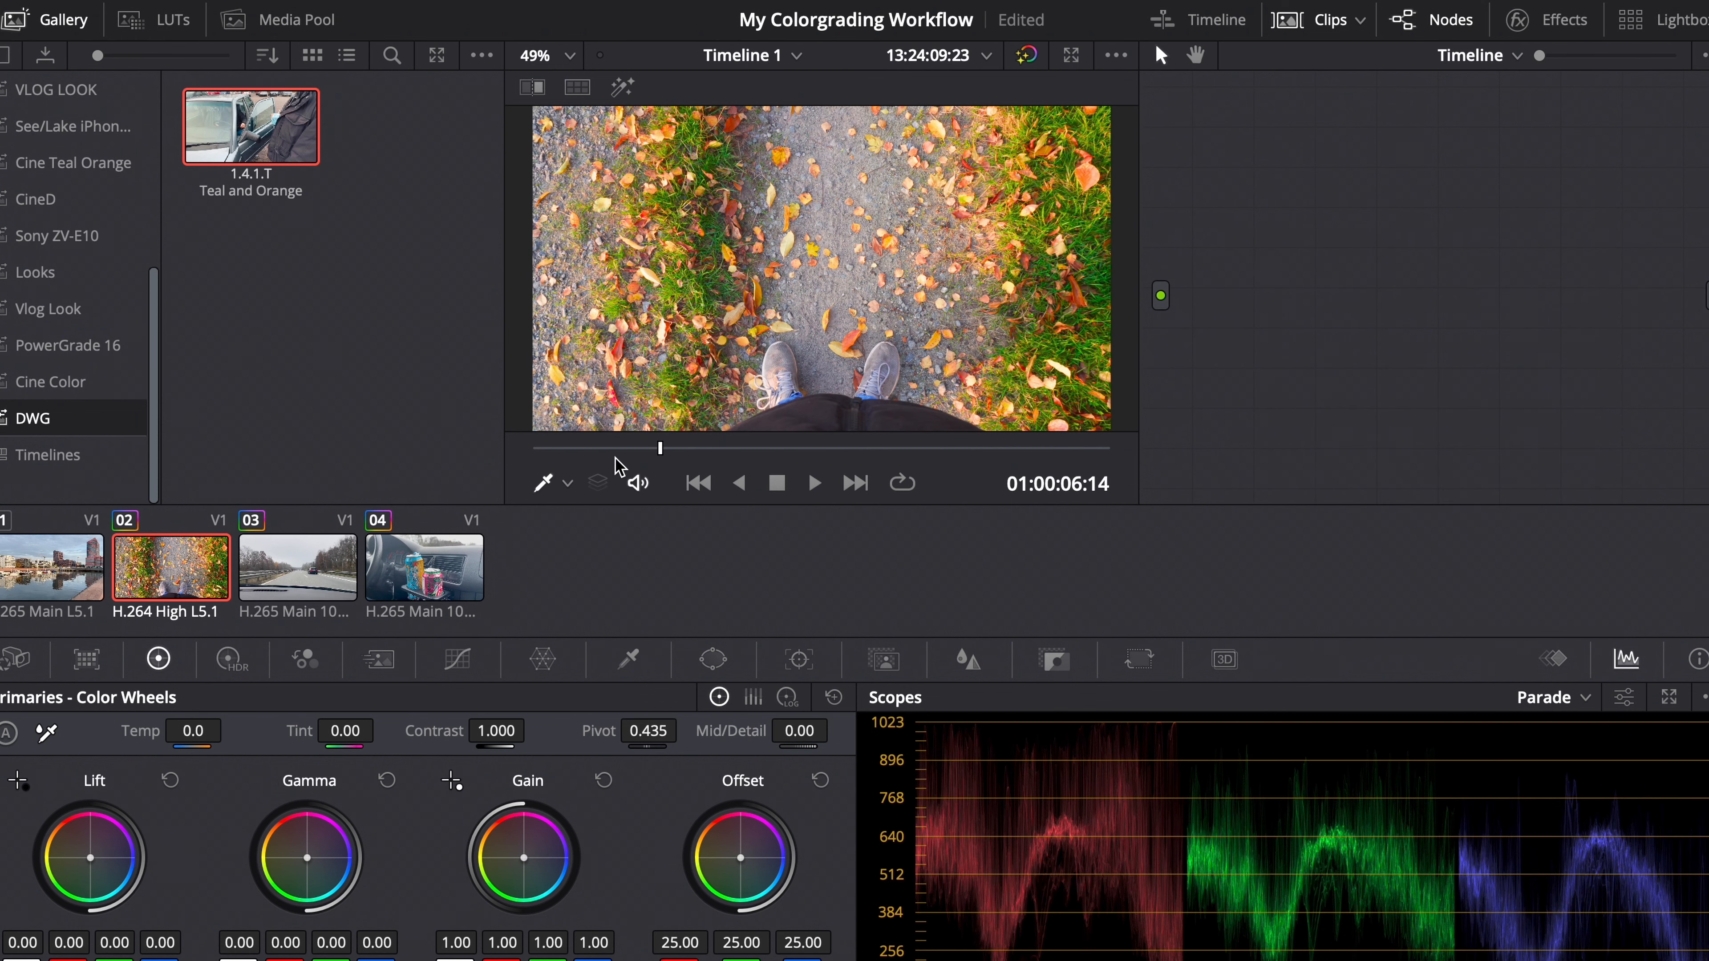
Build a chain of three serial nodes in the empty timeline node graph, with the sunset field shot in view.
{"action": "left_click_drag", "start_coordinate": [606, 451], "coordinate": [828, 451]}
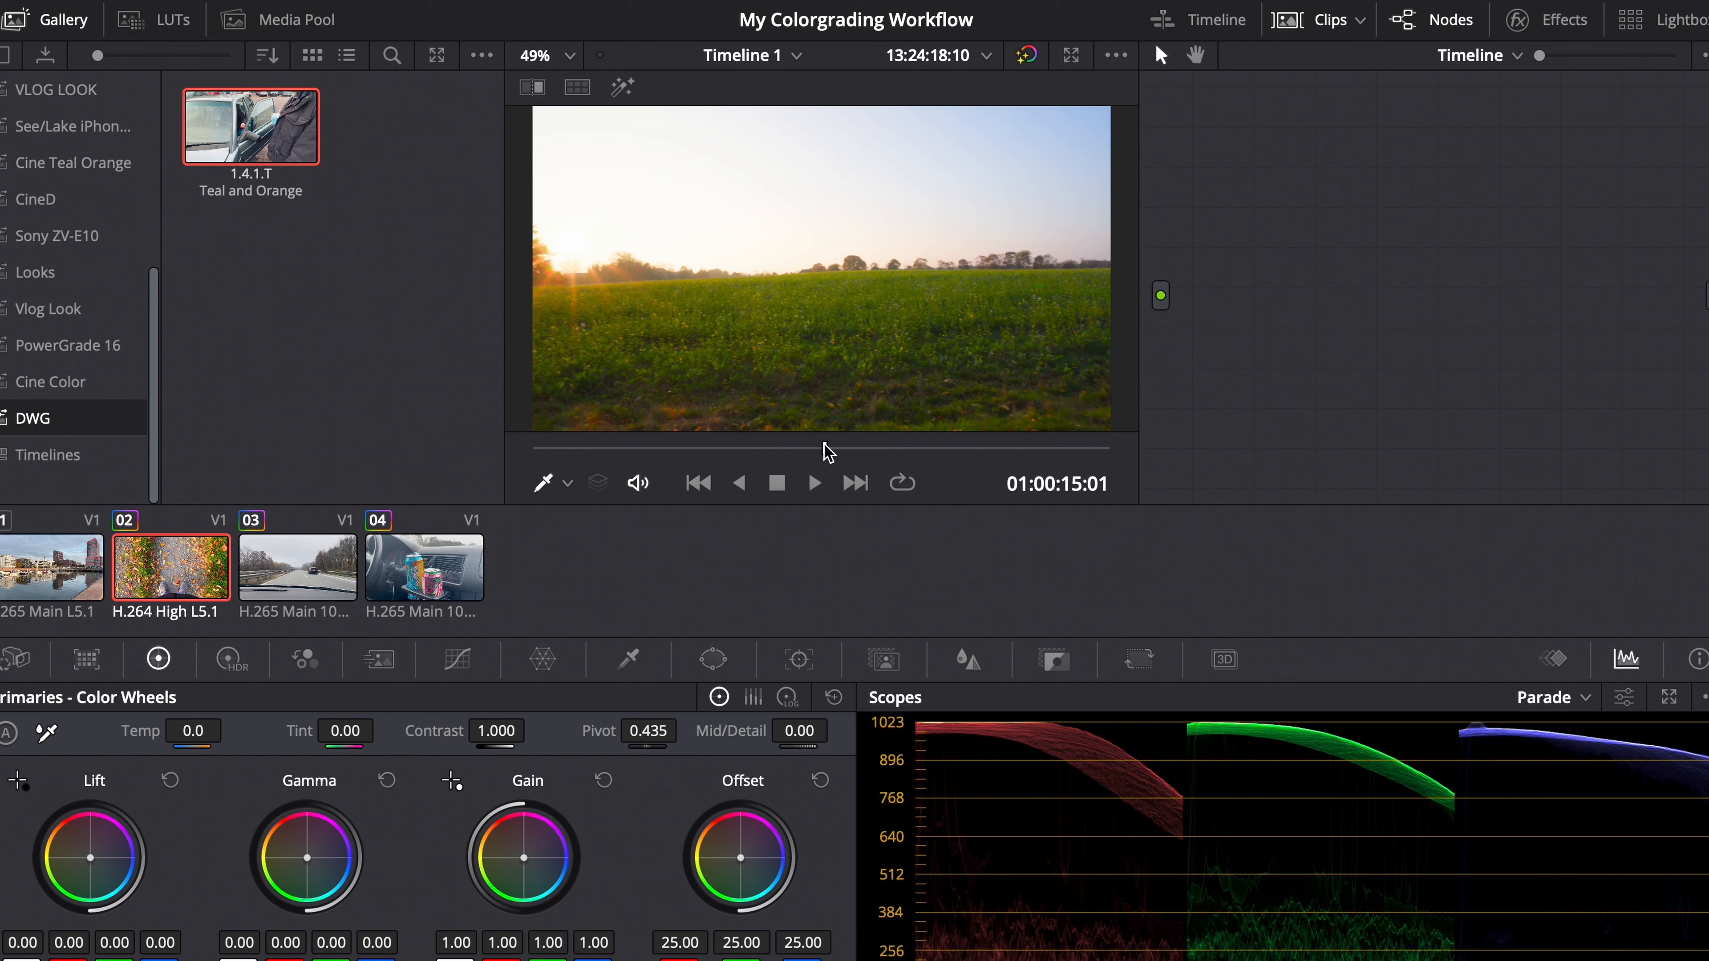
{"action": "right_click", "coordinate": [1217, 277]}
{"action": "left_click", "coordinate": [1226, 232]}
{"action": "key", "text": "alt+s"}
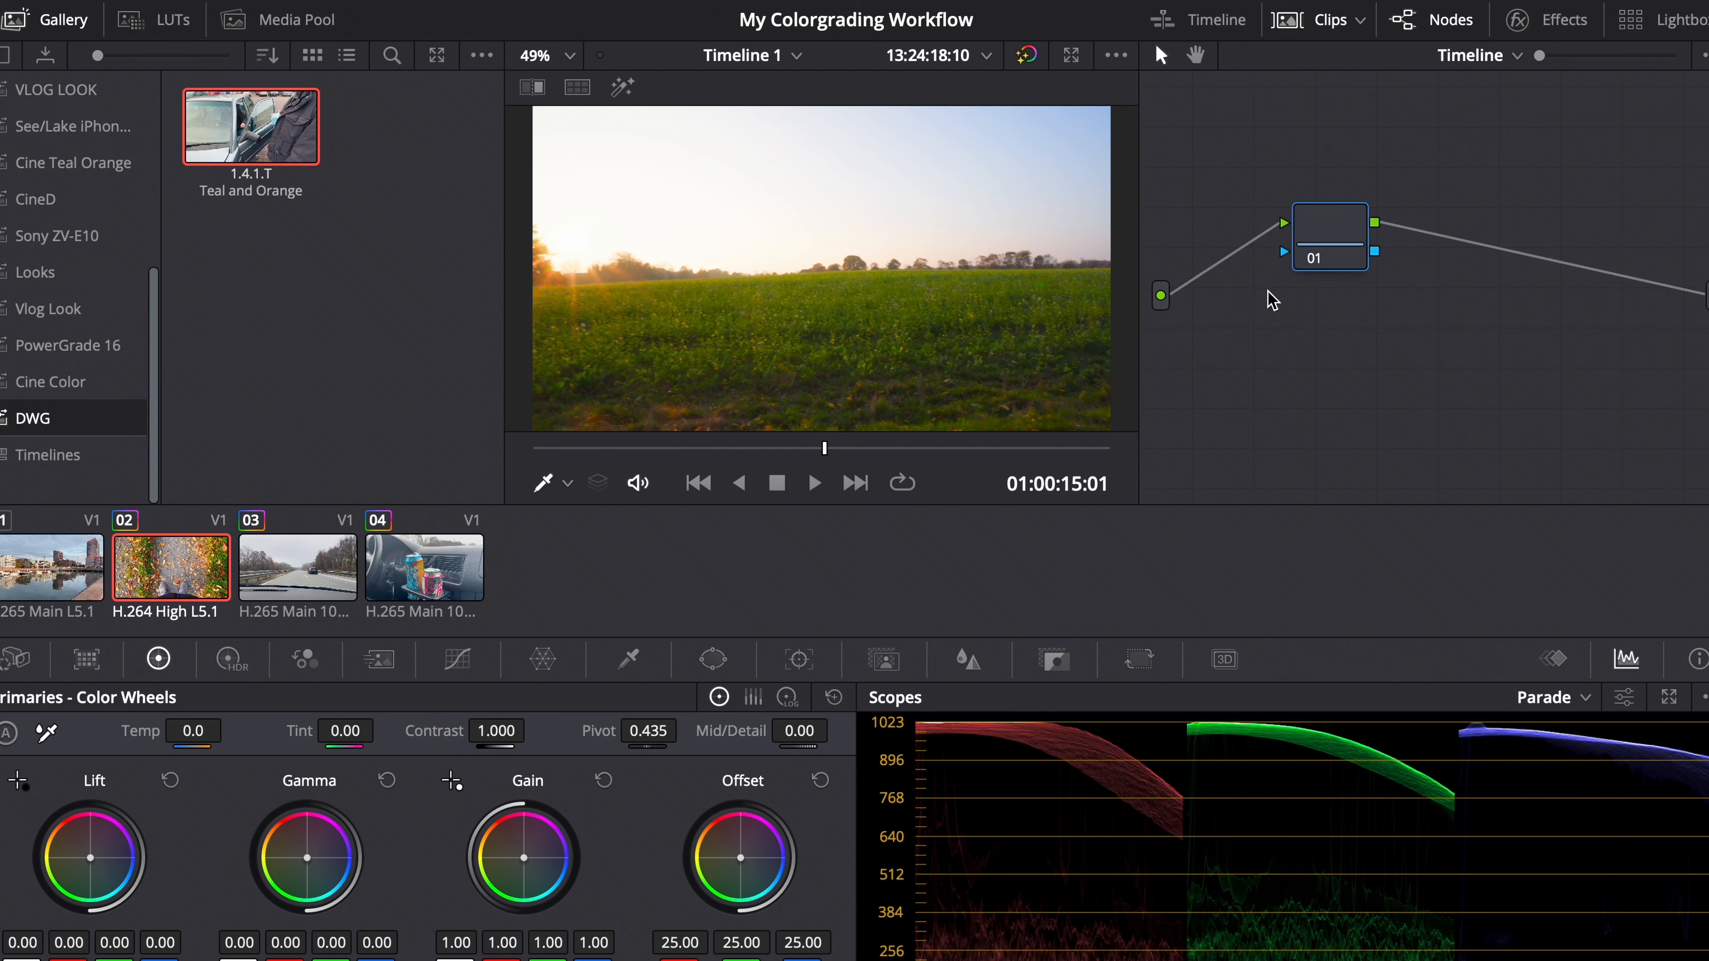
{"action": "left_click_drag", "start_coordinate": [1331, 237], "coordinate": [1282, 246]}
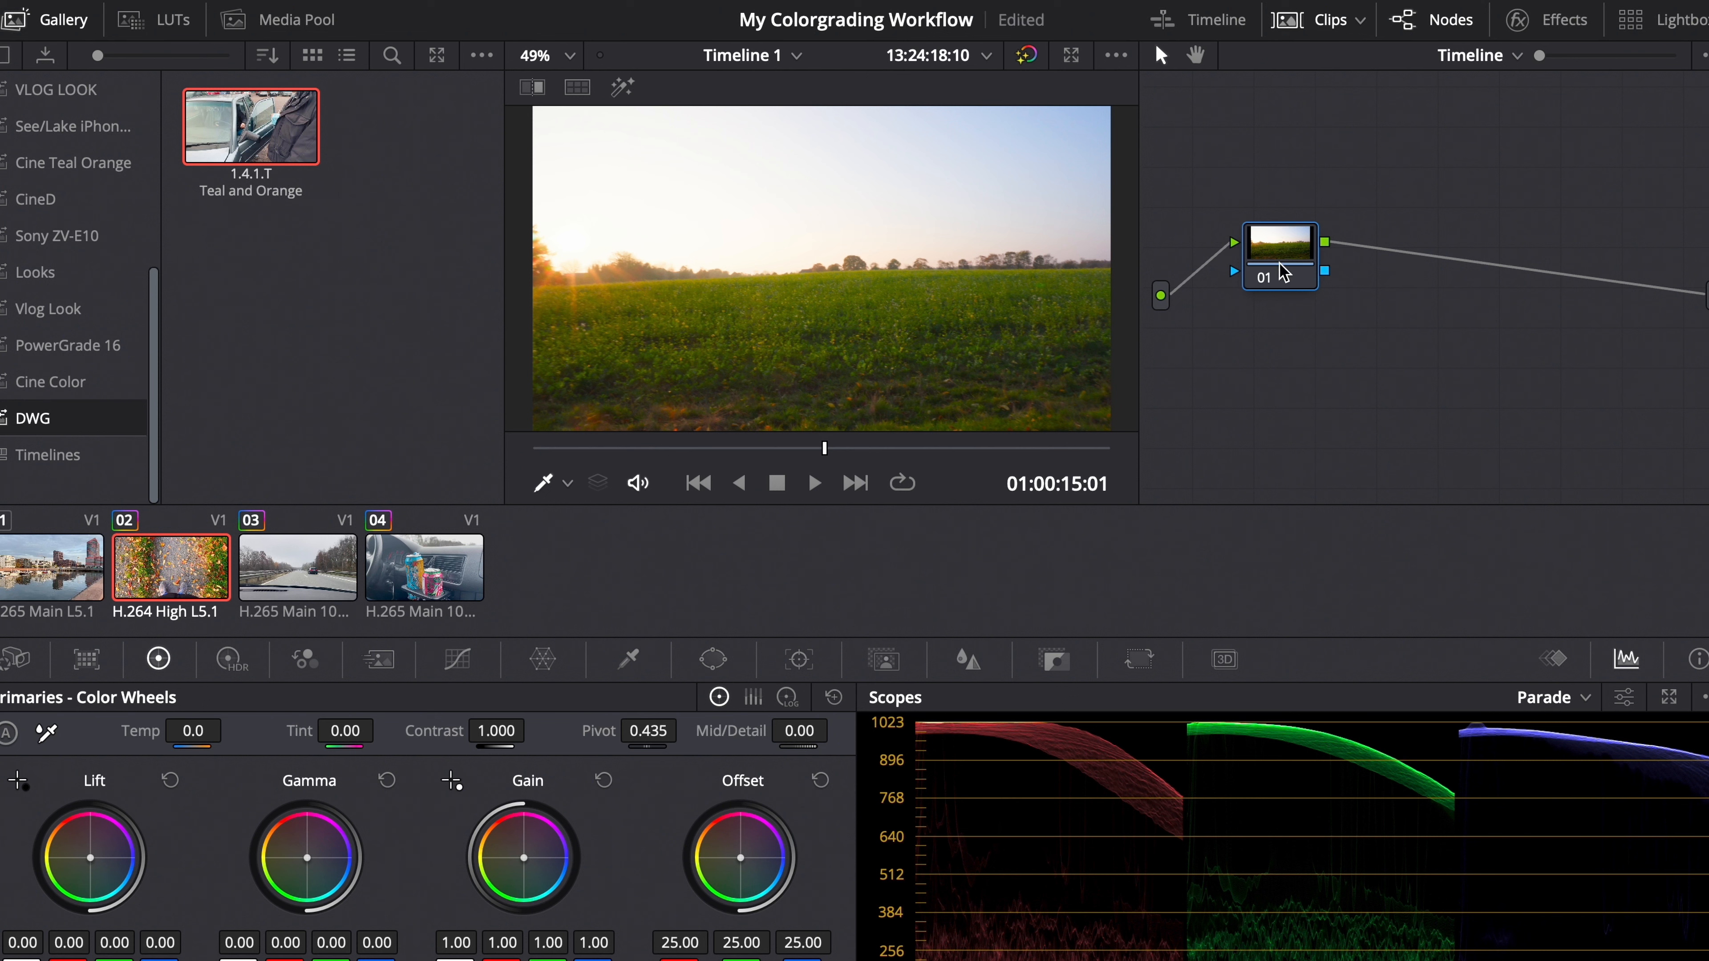
{"action": "key", "text": "alt+s"}
{"action": "key", "text": "alt+s"}
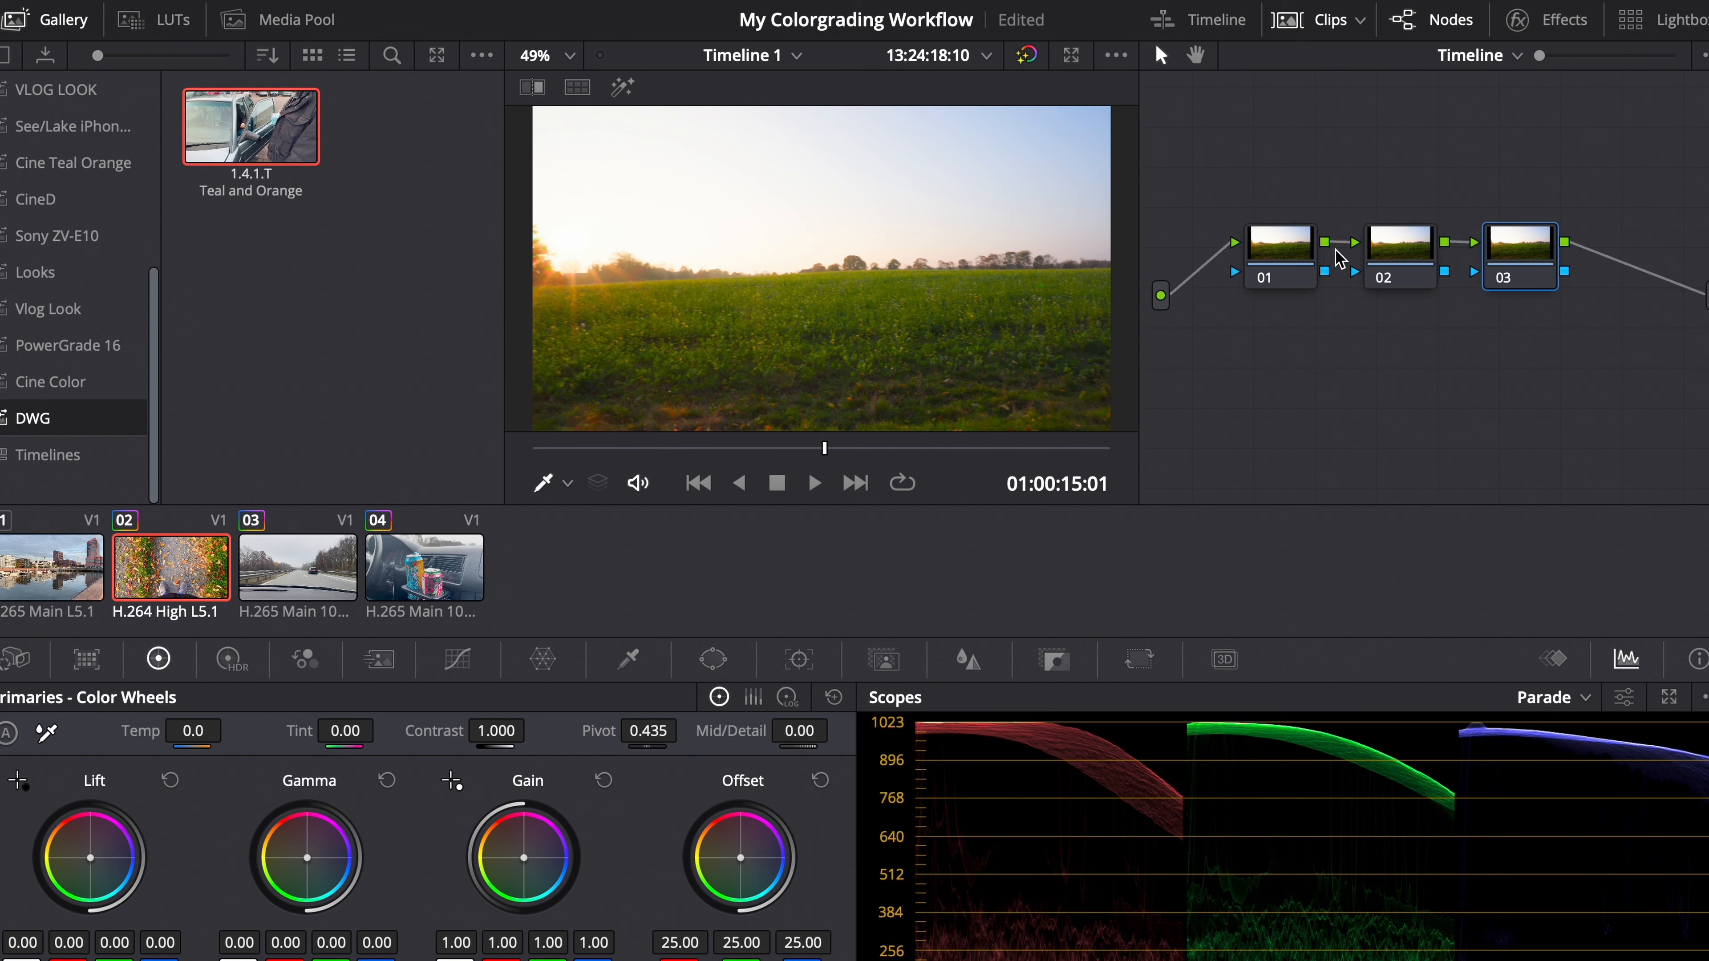
Label the three timeline nodes hue, color sep and s-curve, in that order.
{"action": "left_click", "coordinate": [1314, 266]}
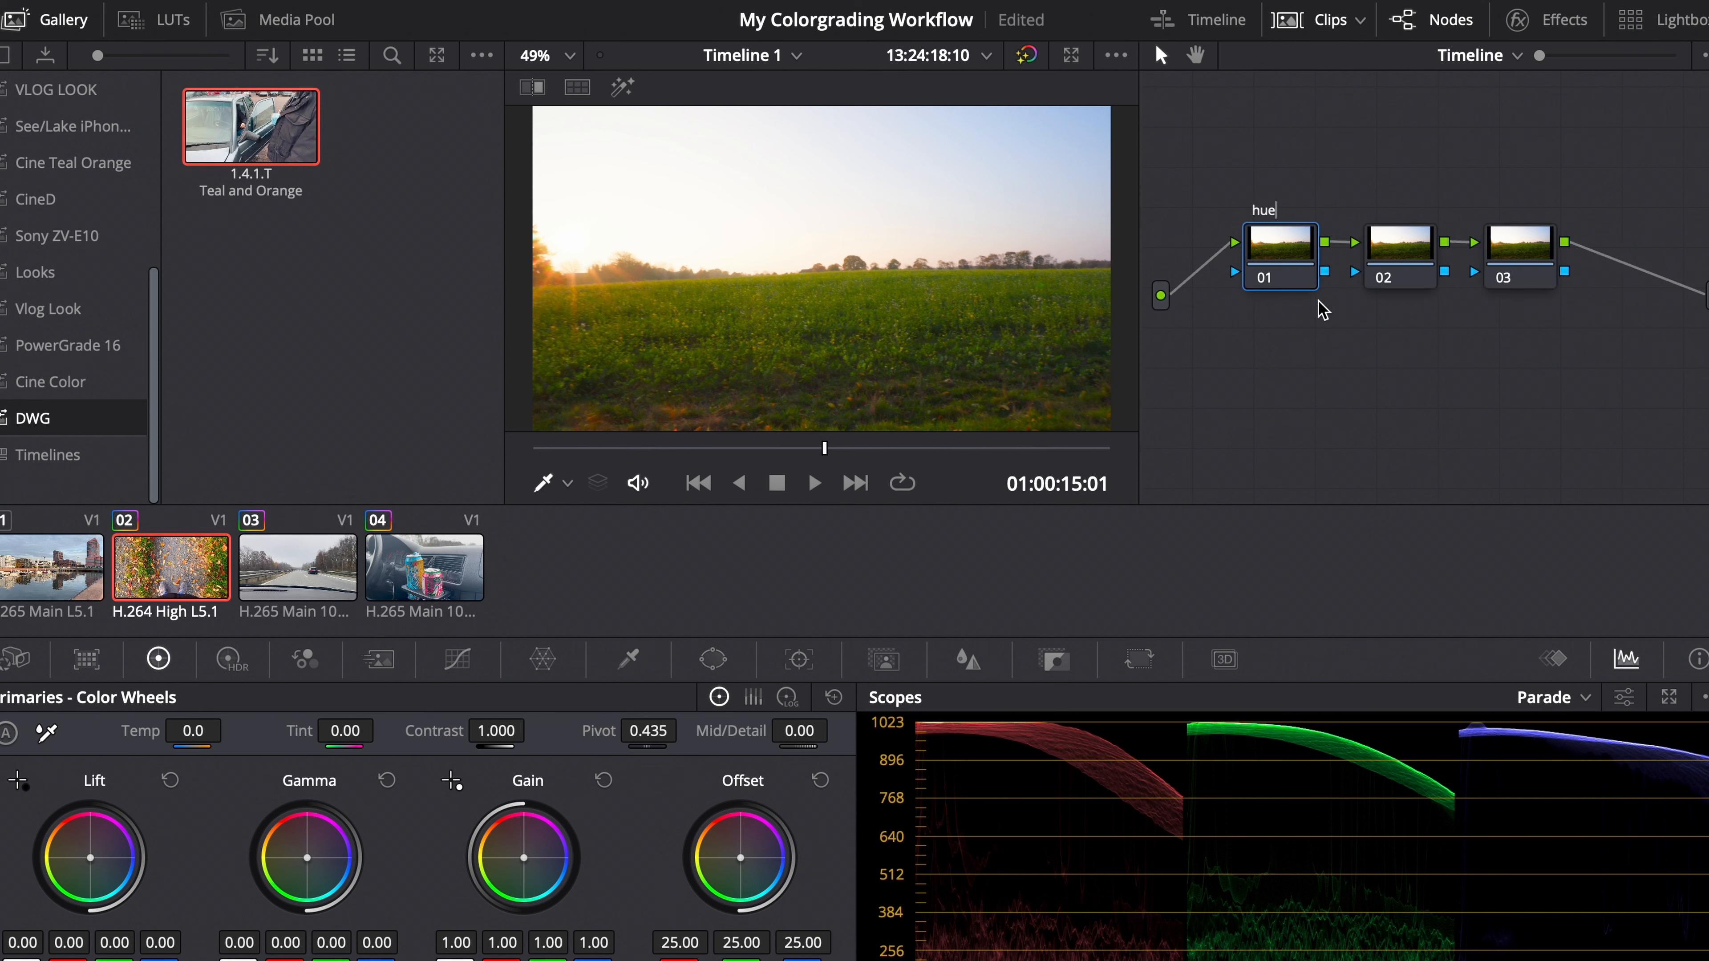
{"action": "right_click", "coordinate": [1401, 258]}
{"action": "left_click", "coordinate": [1432, 313]}
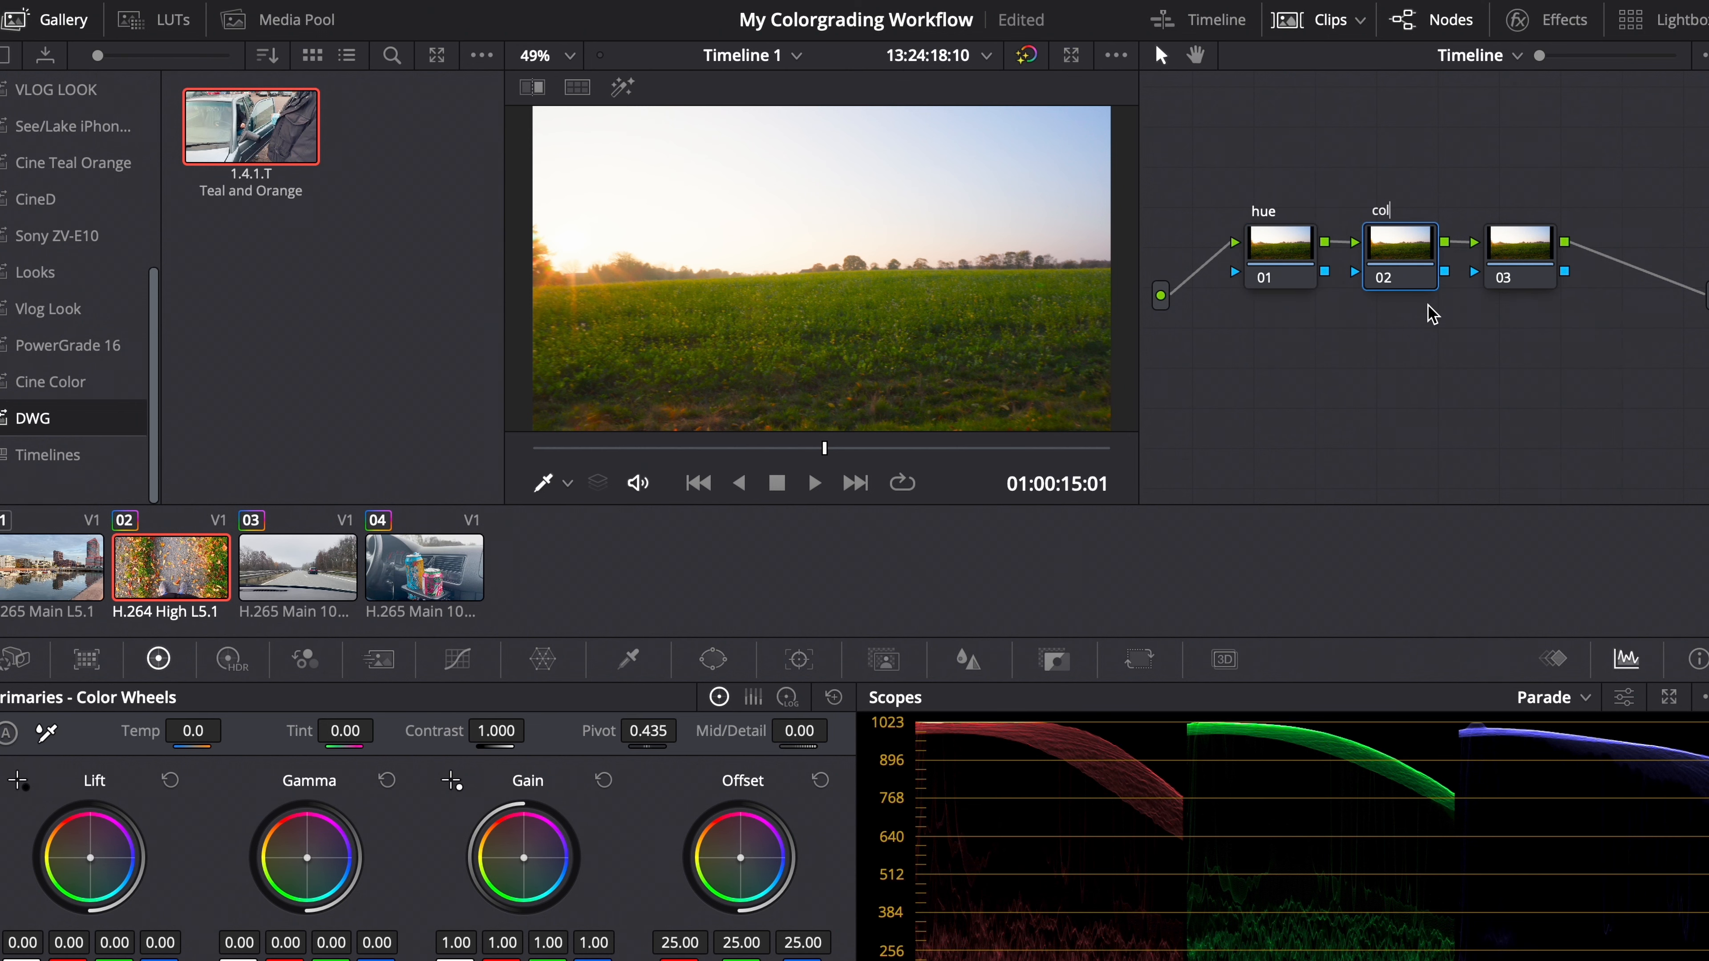
{"action": "type", "text": "color sep"}
{"action": "left_click", "coordinate": [1533, 292]}
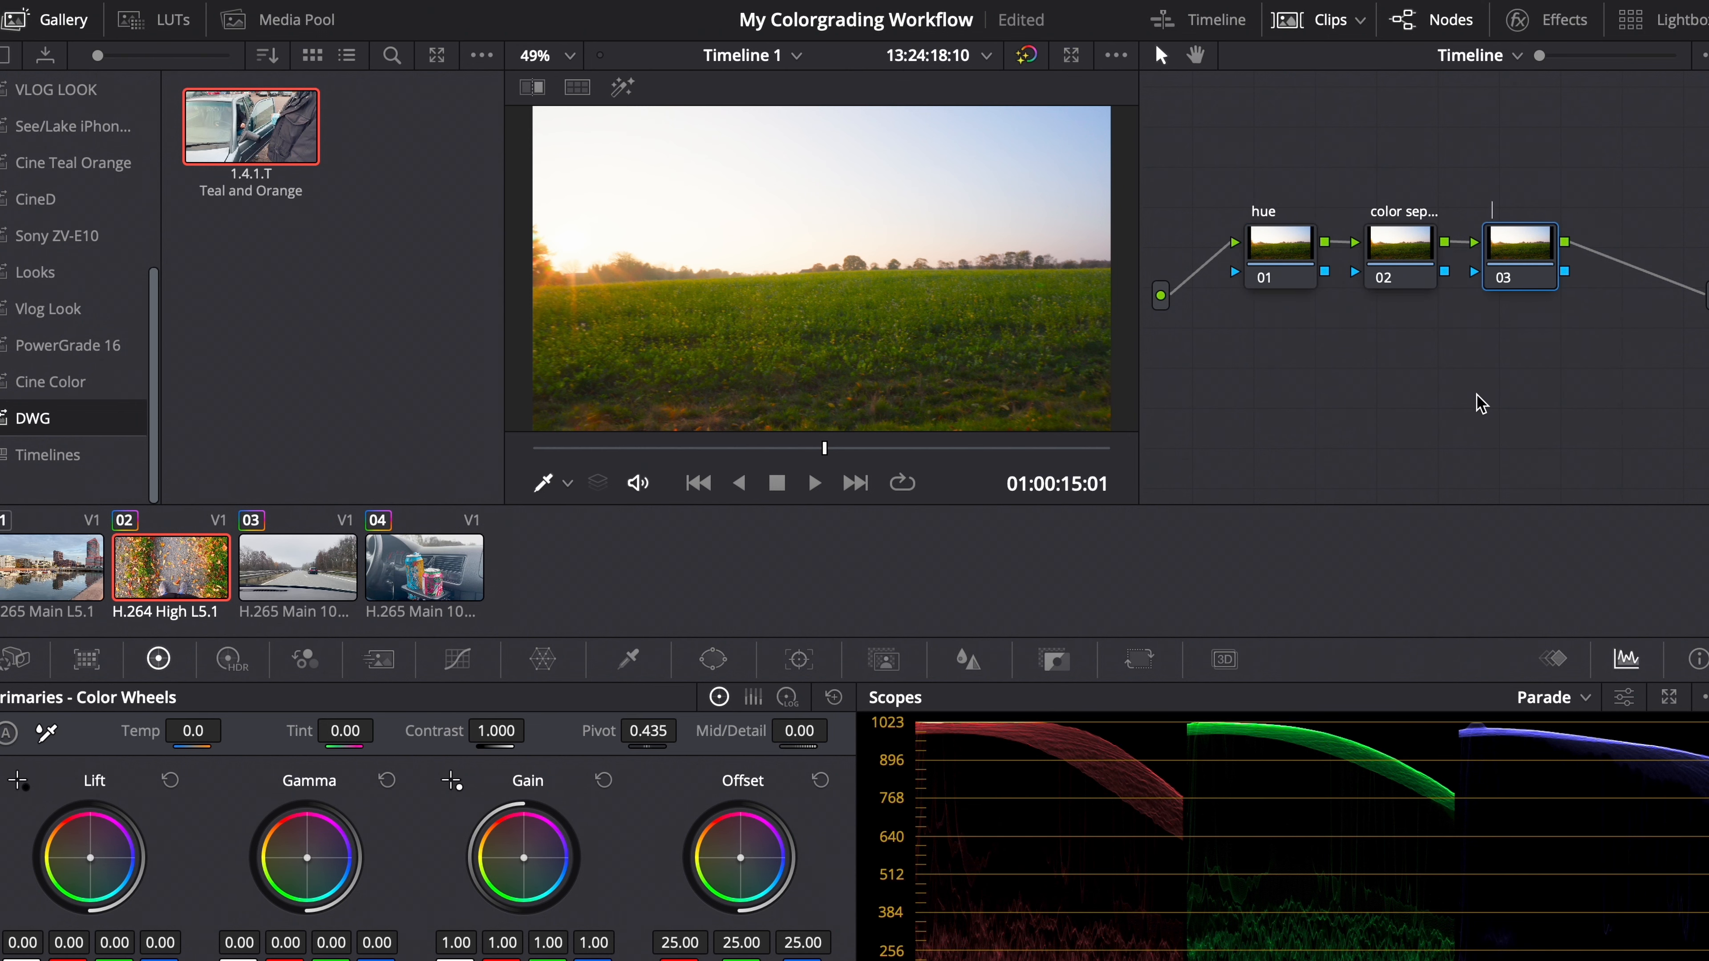
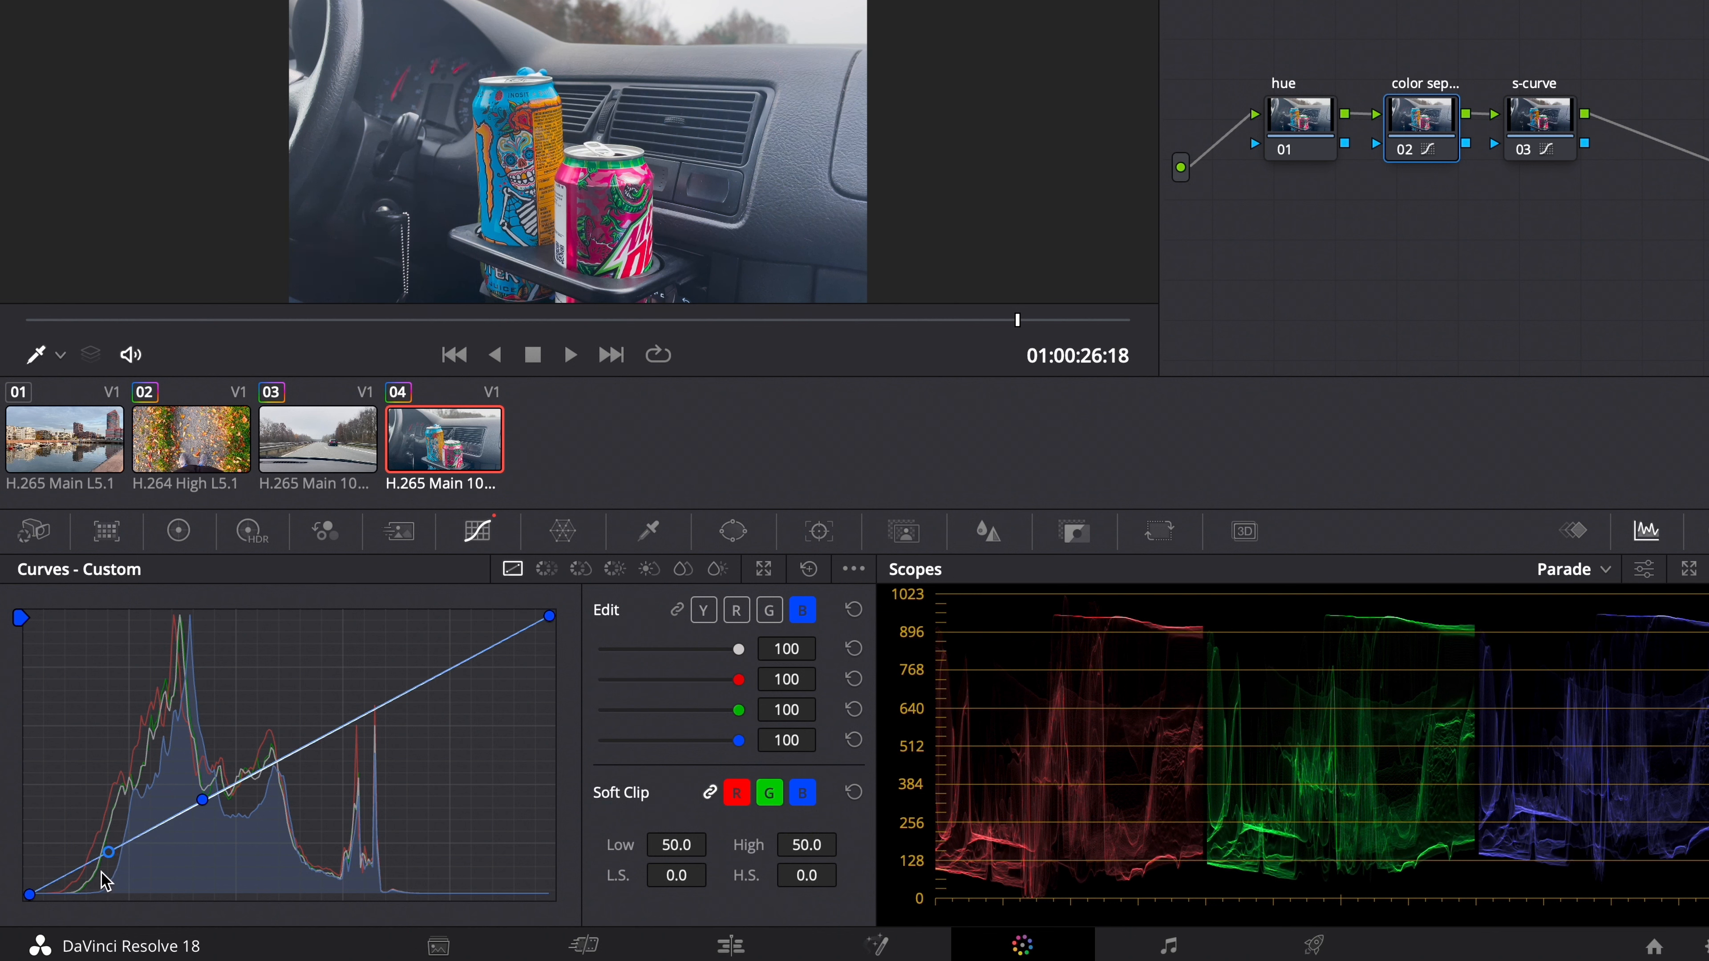
On the color sep node, lift the blue curve's shadows, and anchor the green curve's midtones while slightly lifting its shadows.
{"action": "left_click_drag", "start_coordinate": [111, 854], "coordinate": [109, 842]}
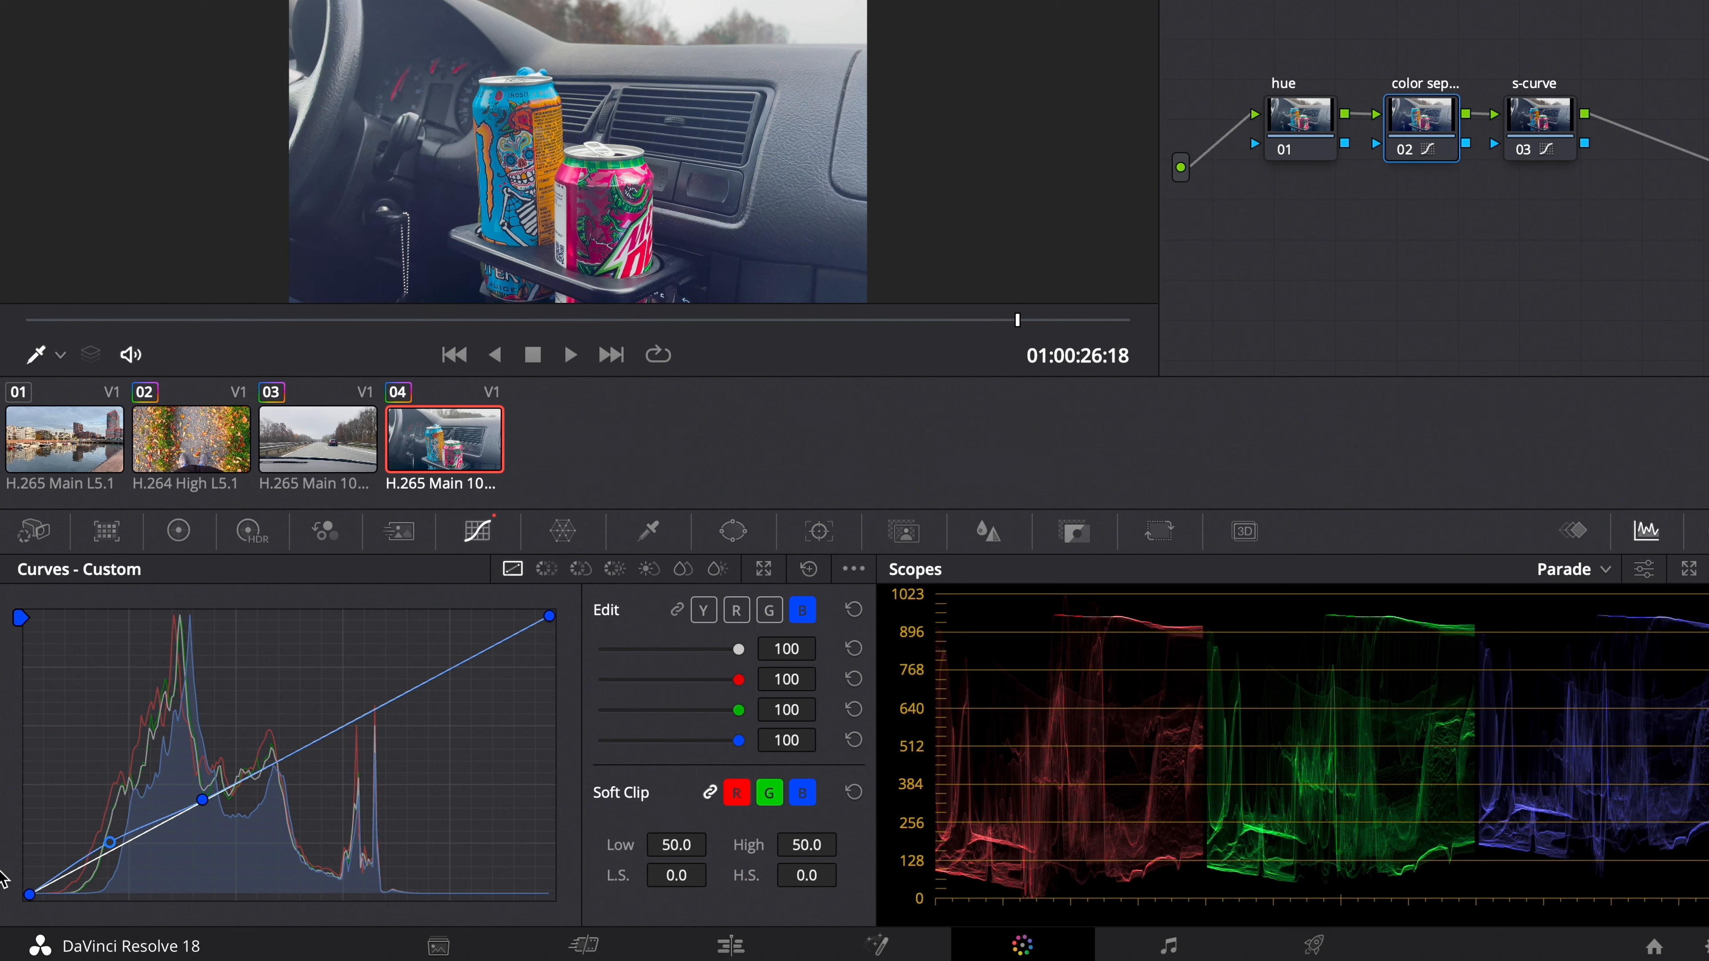
{"action": "left_click", "coordinate": [768, 610]}
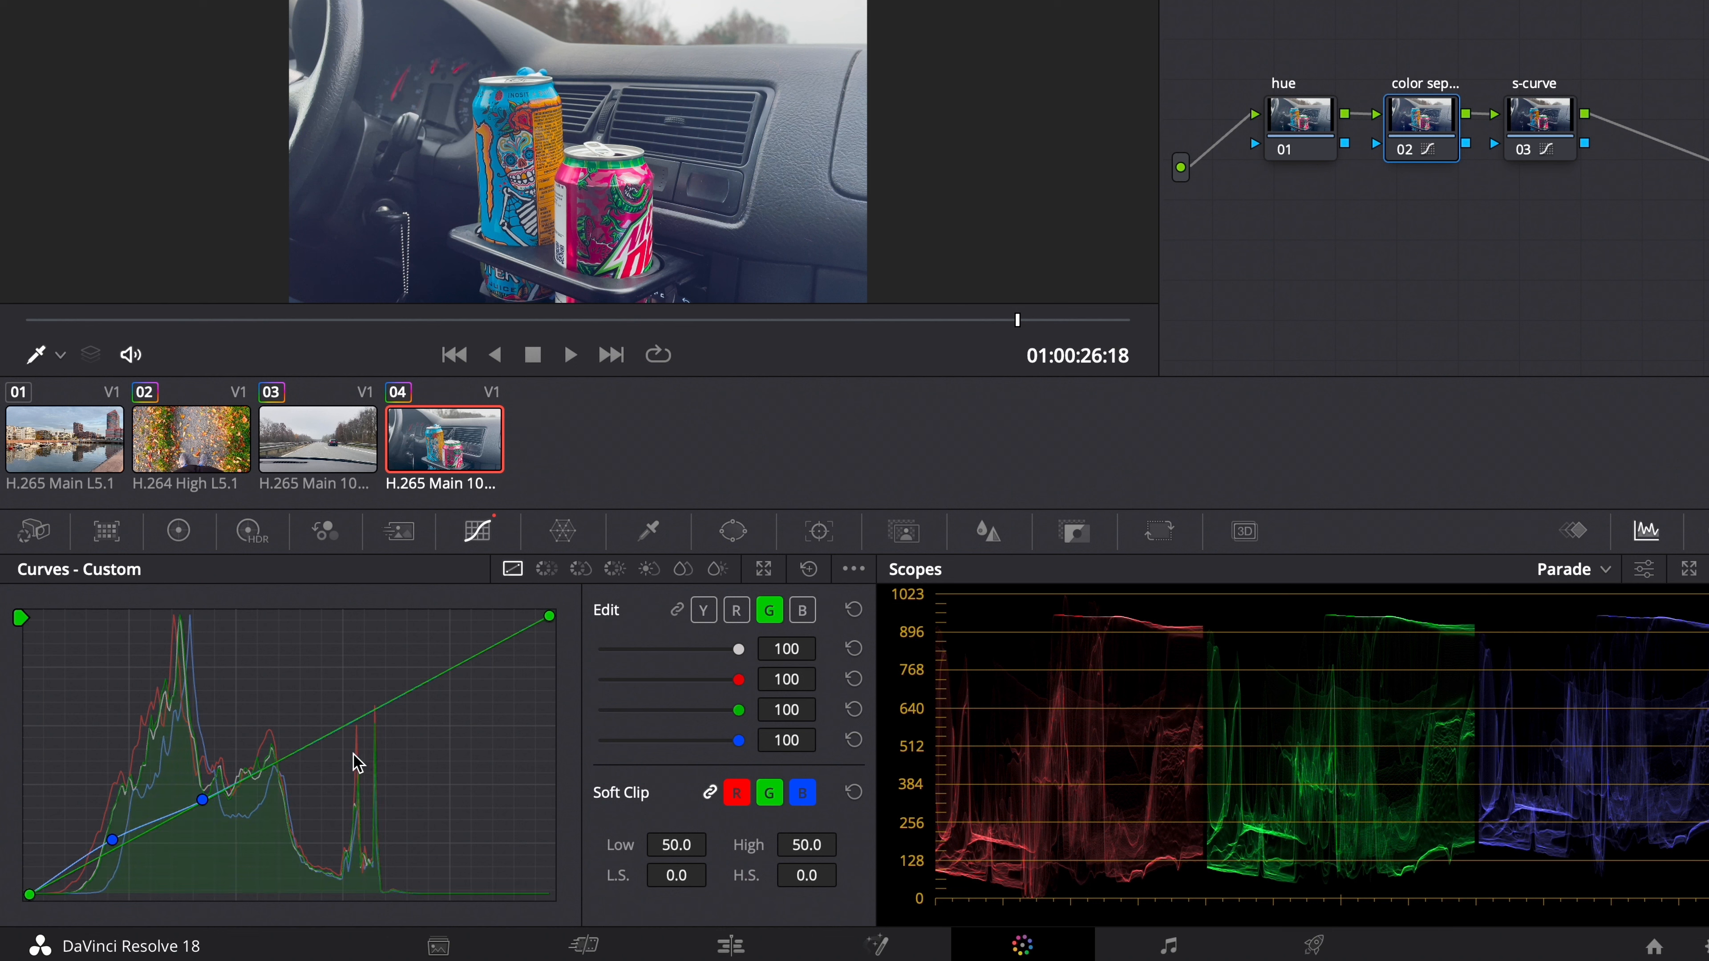
{"action": "left_click", "coordinate": [223, 789]}
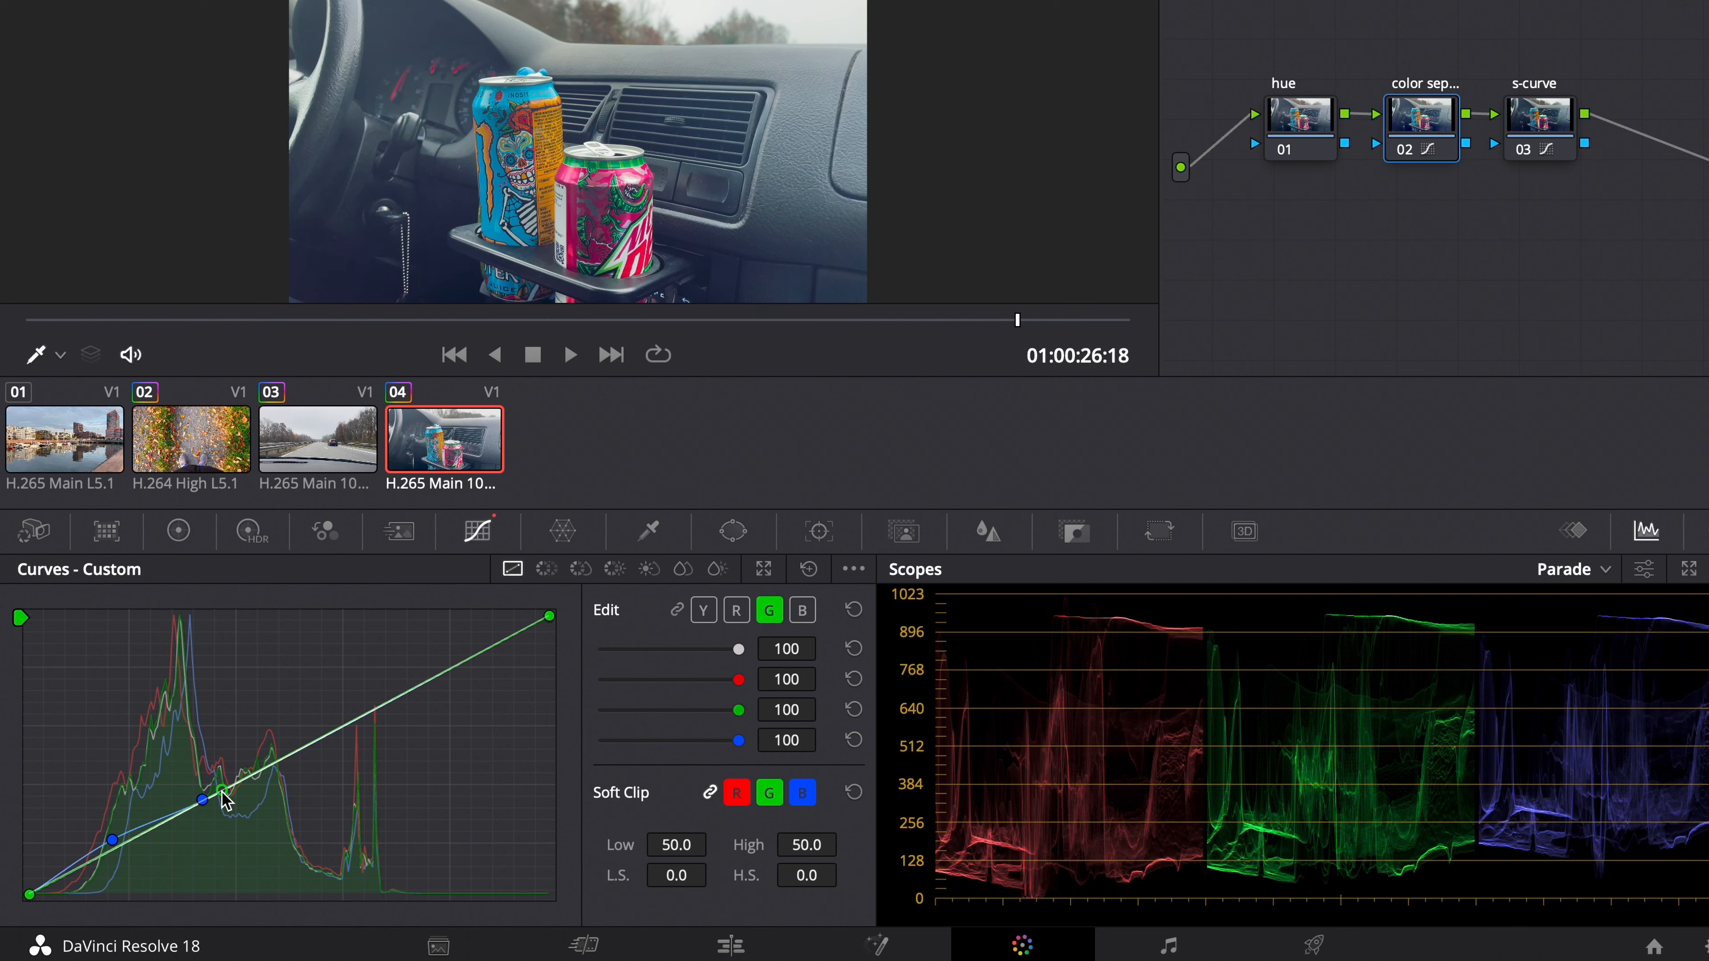
{"action": "left_click_drag", "start_coordinate": [122, 848], "coordinate": [118, 847]}
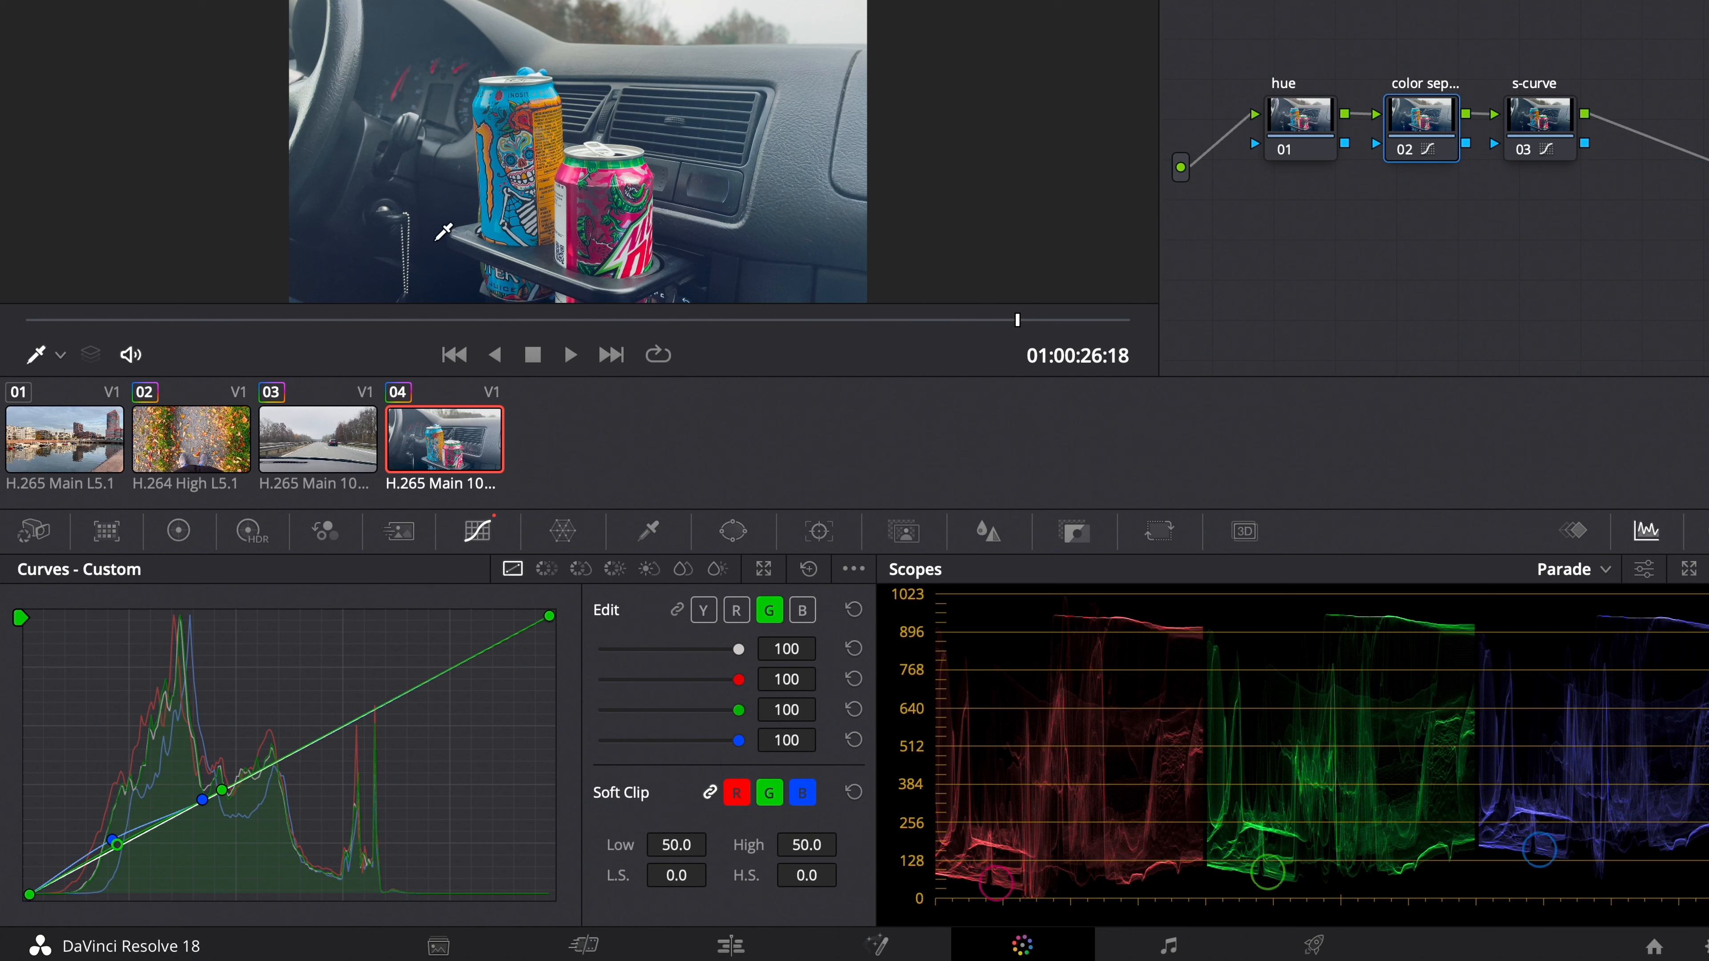
Anchor the red curve's midtones on the color sep node and slightly raise the red and green curves above them, checking the highway clip.
{"action": "left_click", "coordinate": [736, 610]}
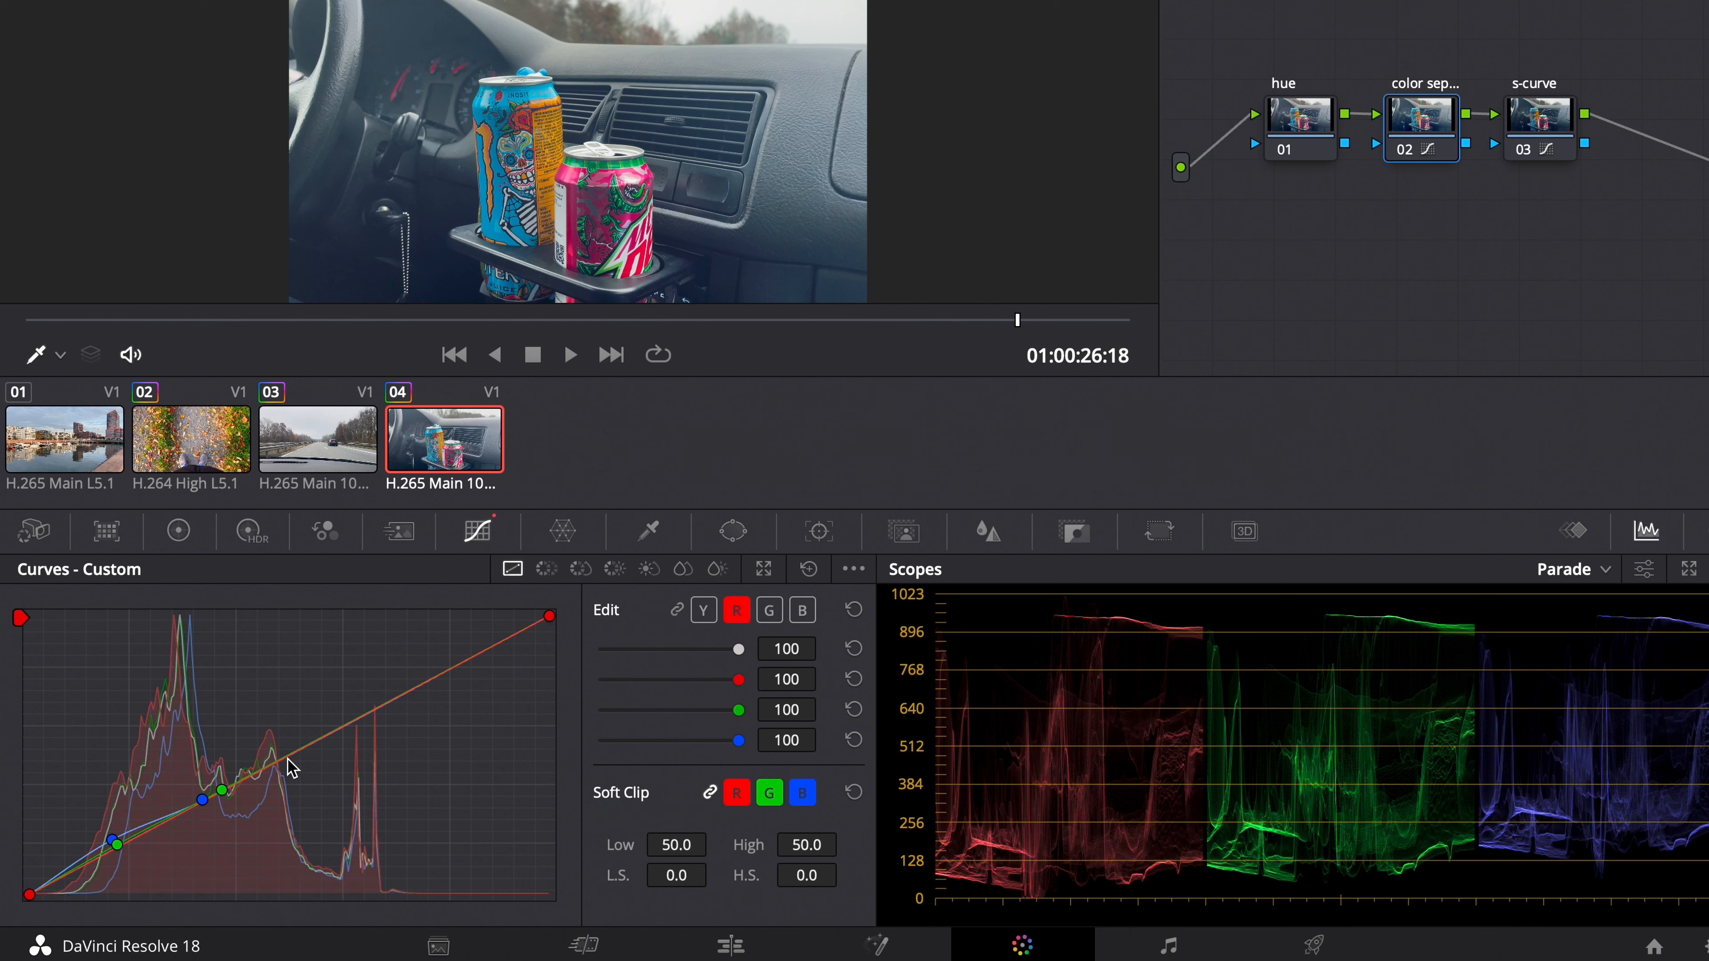
{"action": "left_click", "coordinate": [243, 778]}
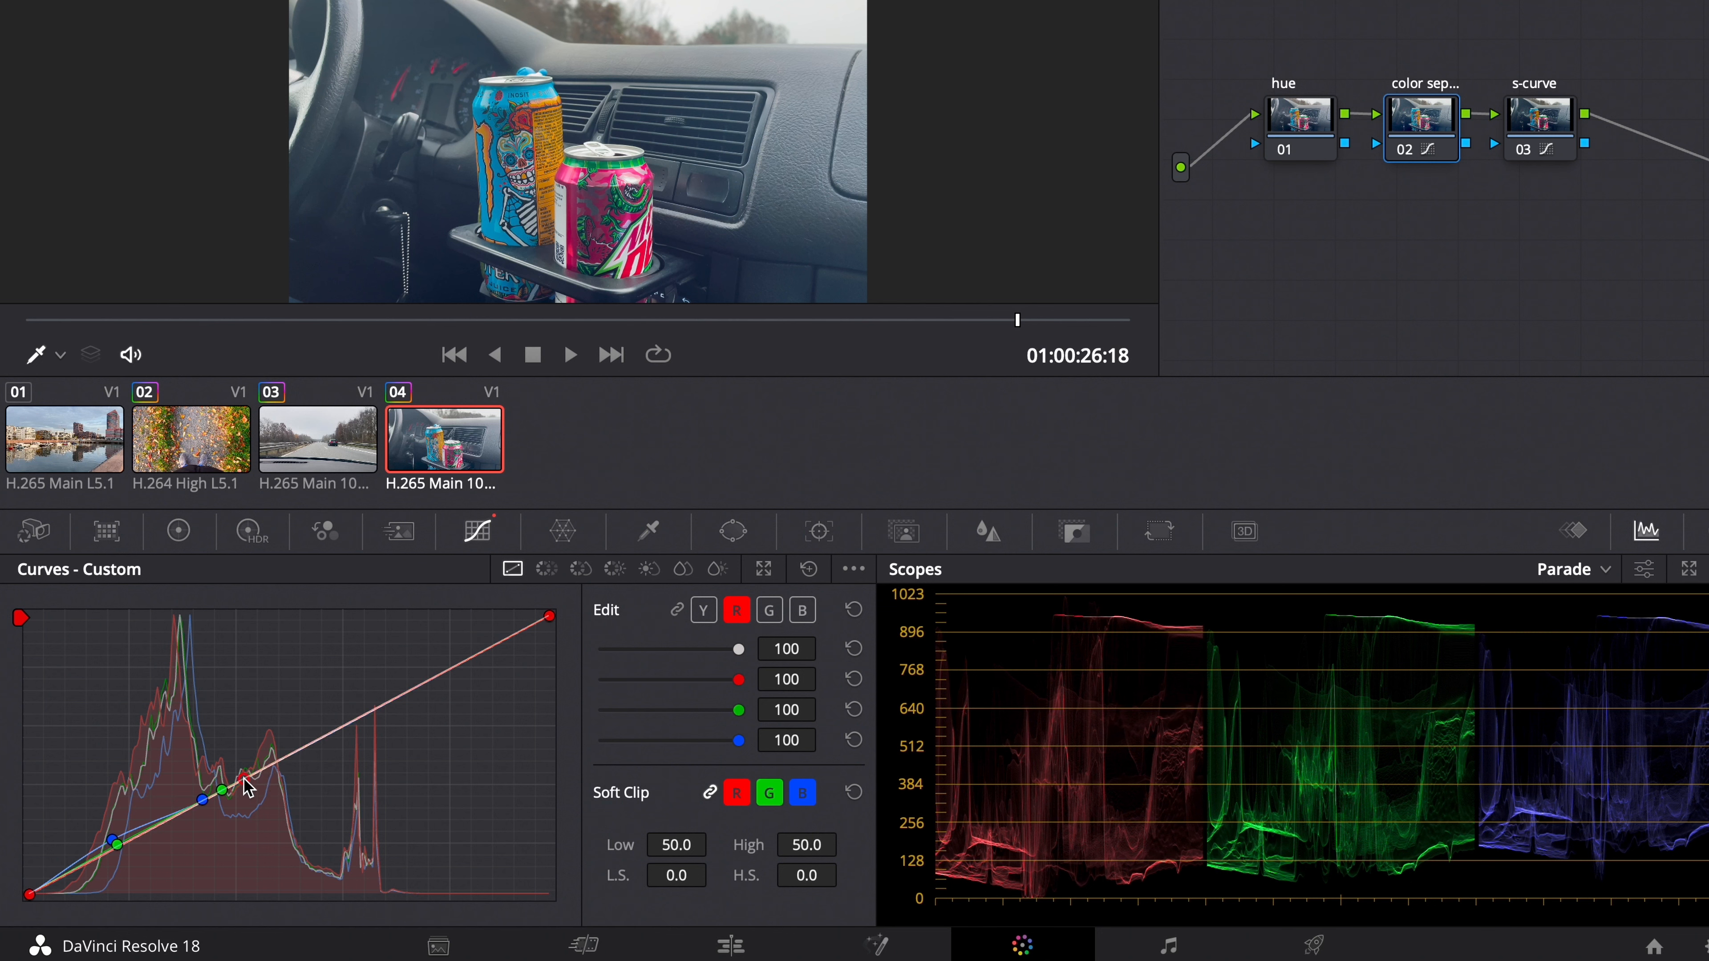
{"action": "left_click_drag", "start_coordinate": [311, 742], "coordinate": [301, 746]}
{"action": "key", "text": "Up"}
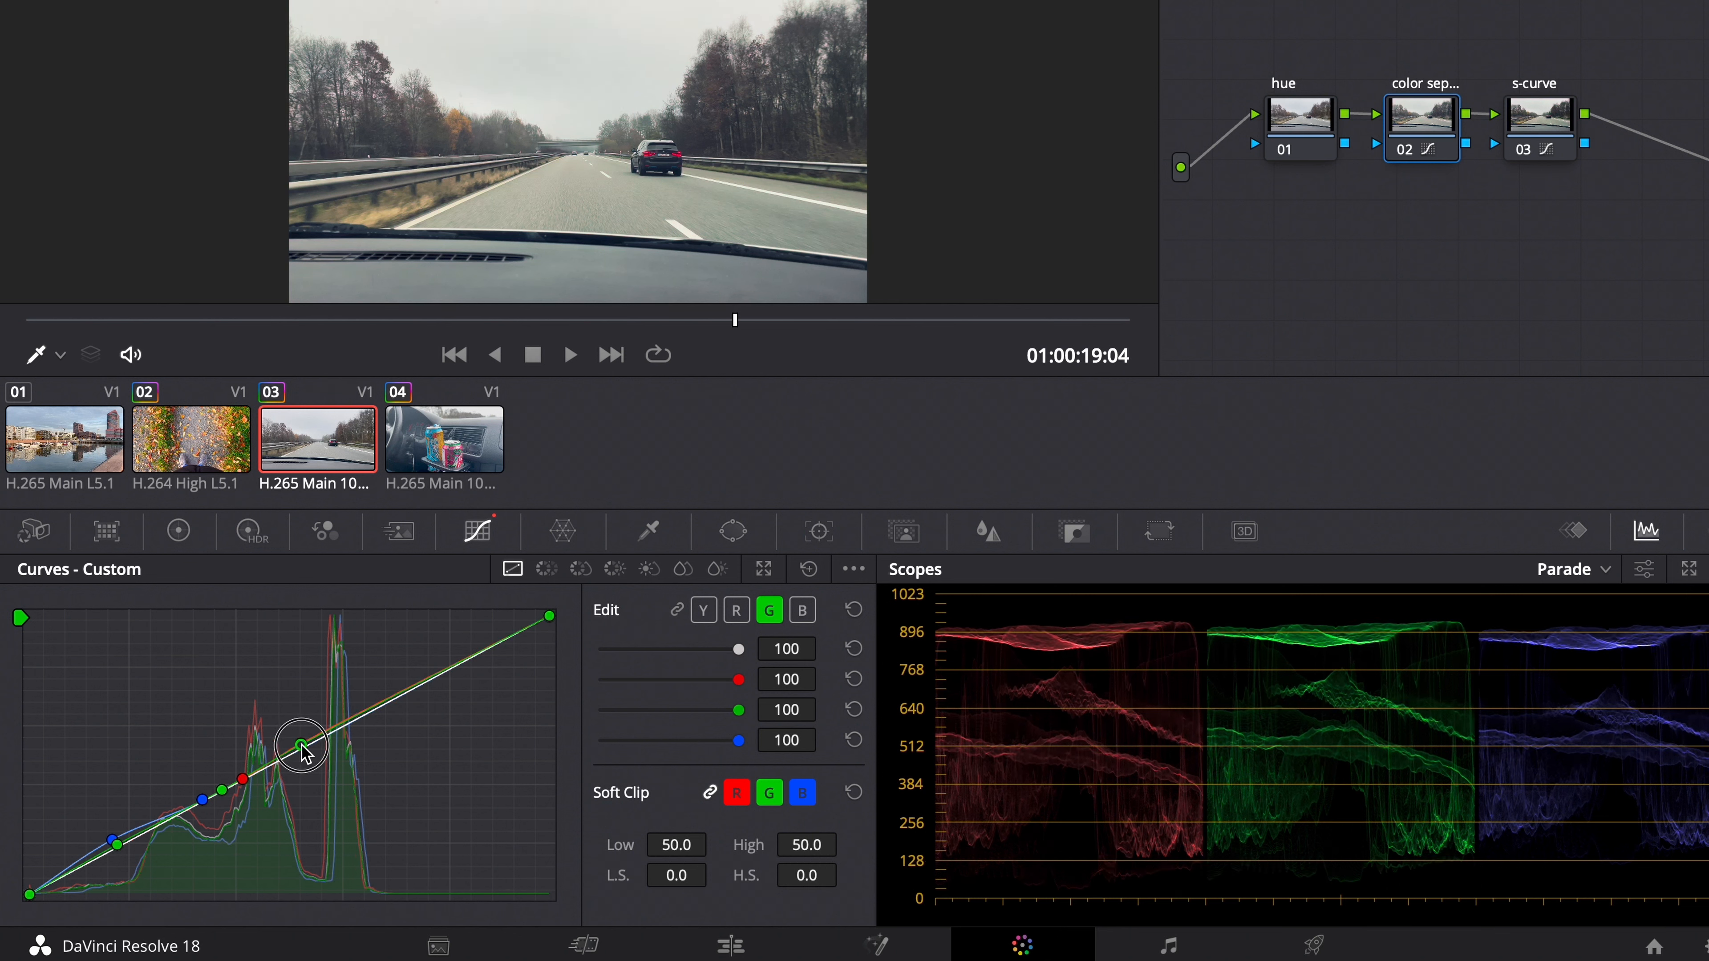
{"action": "left_click_drag", "start_coordinate": [301, 745], "coordinate": [303, 745]}
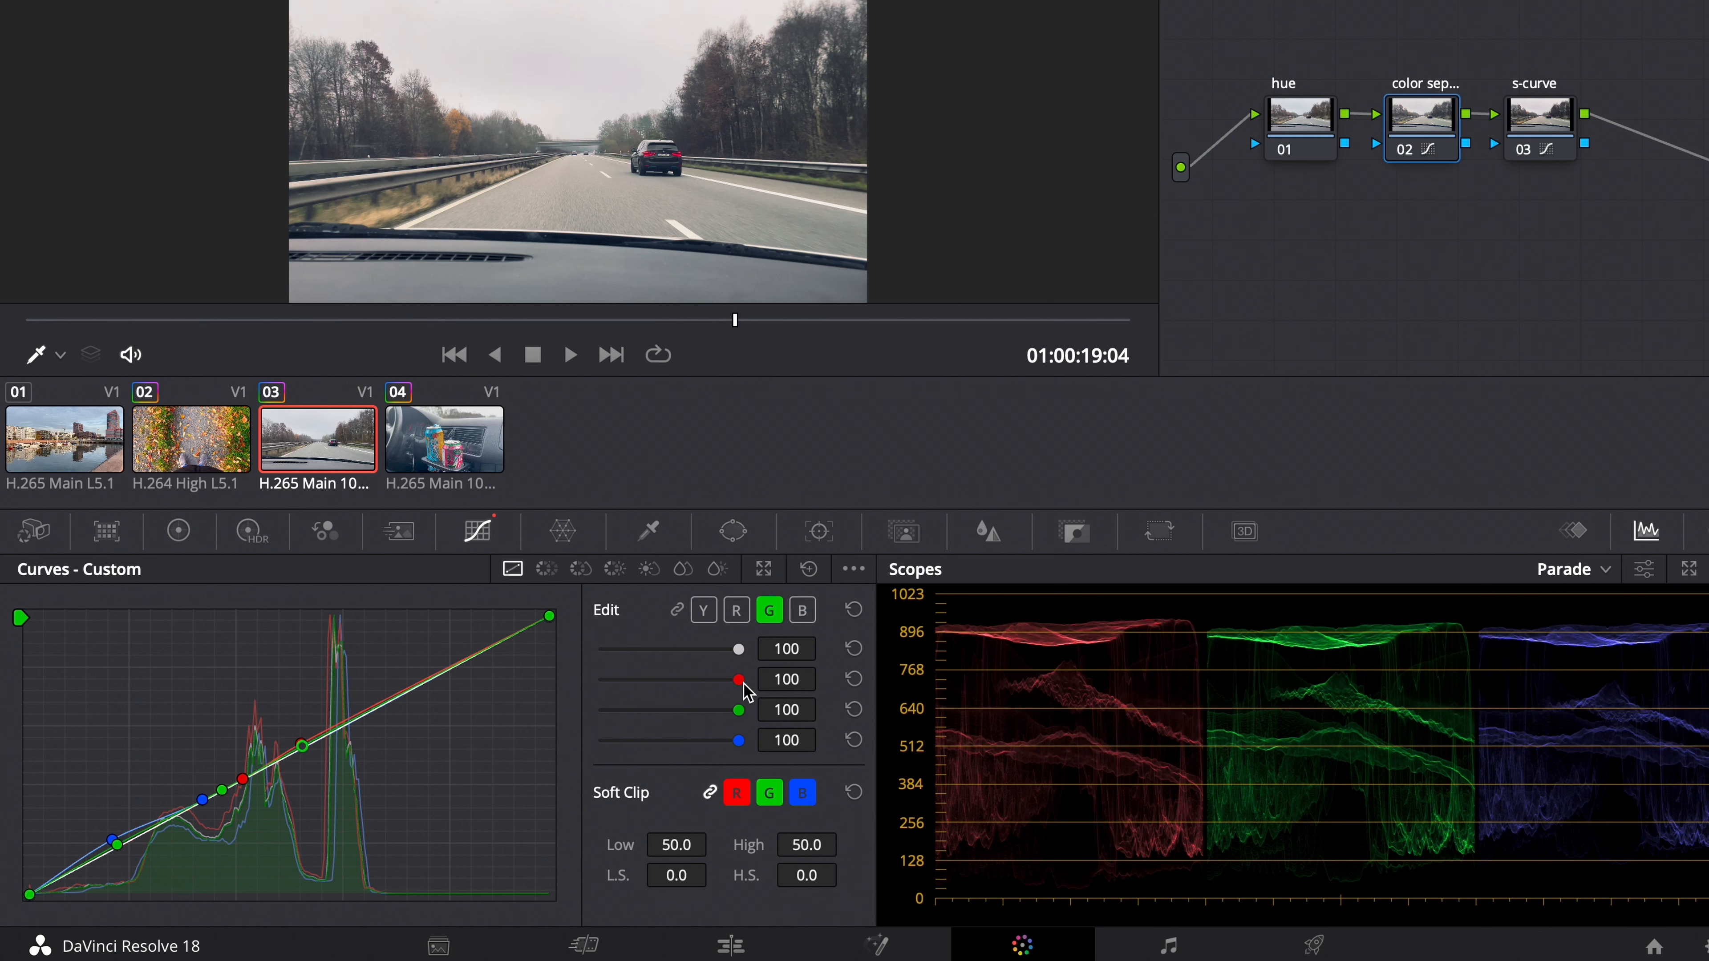
Set the red curve's intensity to 79 after trying 0 and 50, and check the look further into the highway clip.
{"action": "left_click_drag", "start_coordinate": [739, 681], "coordinate": [600, 680]}
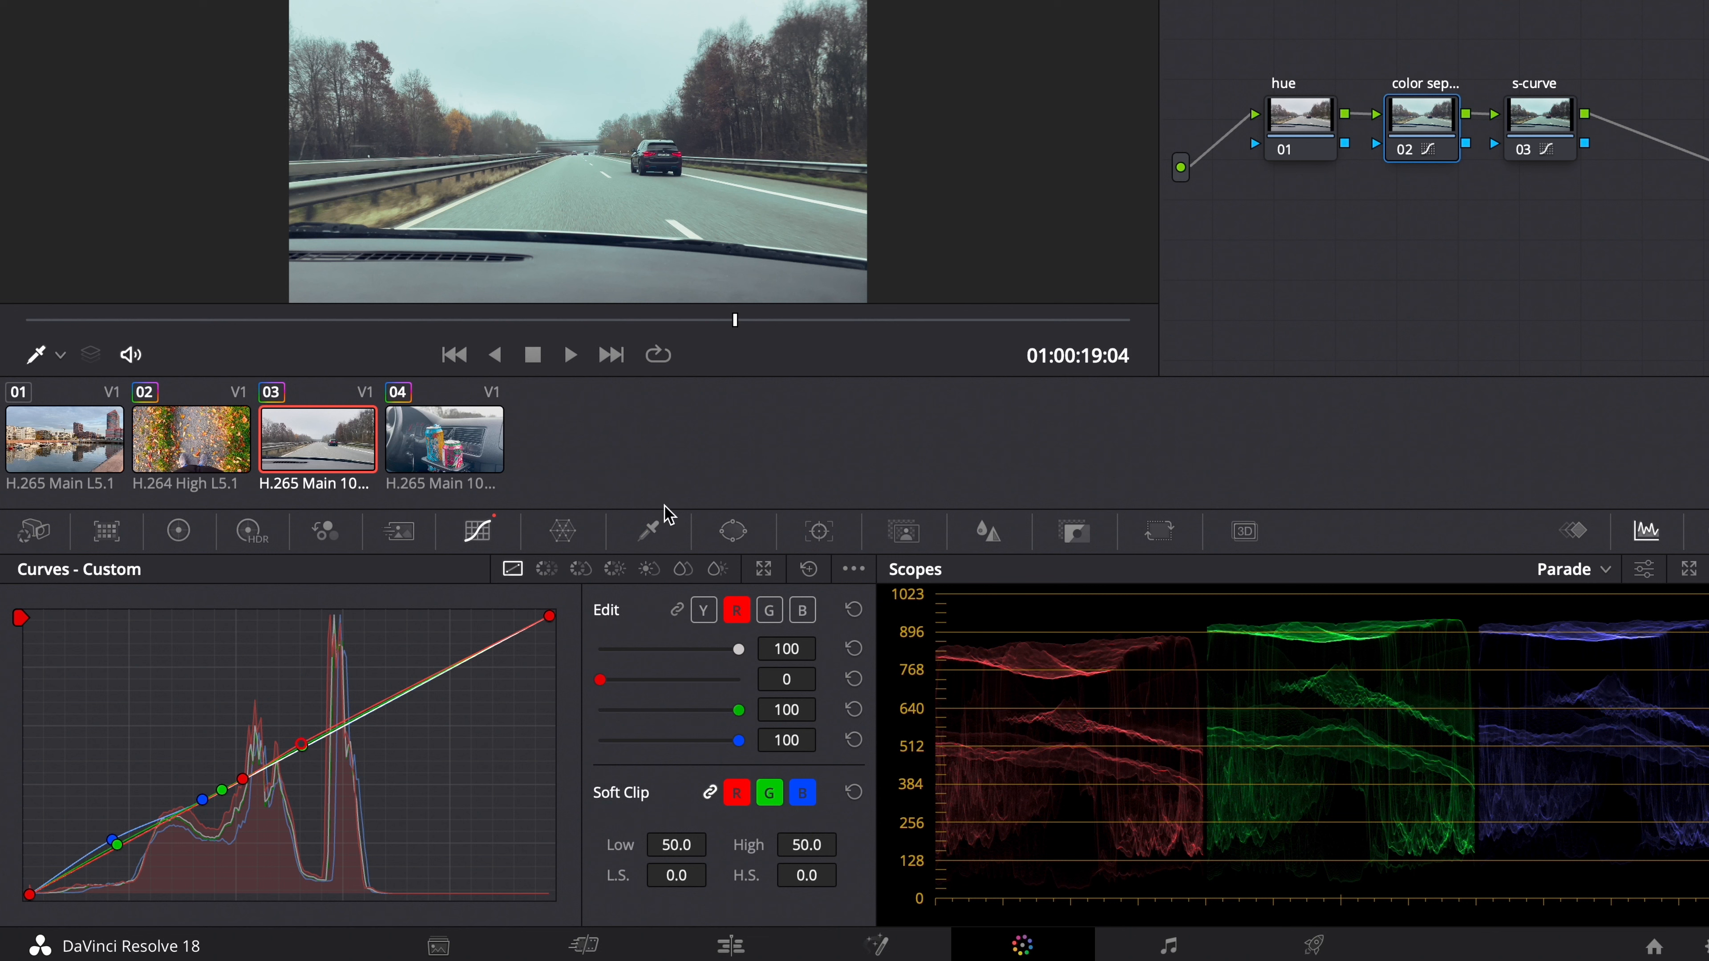
{"action": "left_click", "coordinate": [781, 680]}
{"action": "type", "text": "50"}
{"action": "key", "text": "Return"}
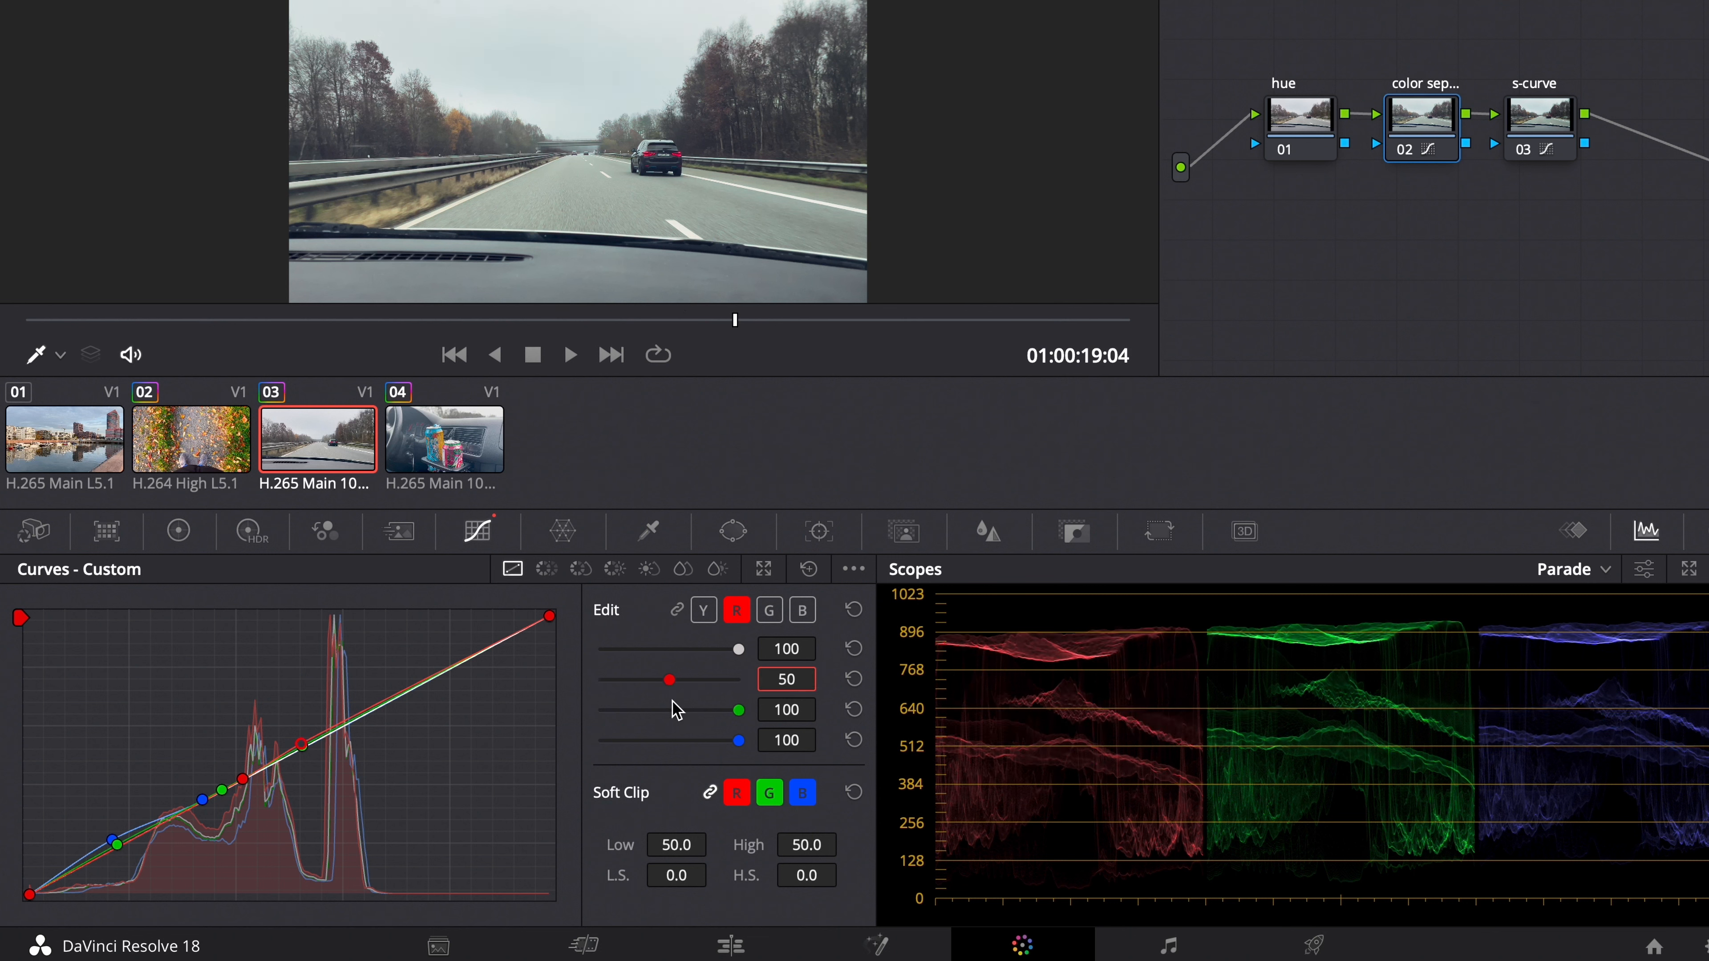
{"action": "left_click_drag", "start_coordinate": [670, 680], "coordinate": [596, 680]}
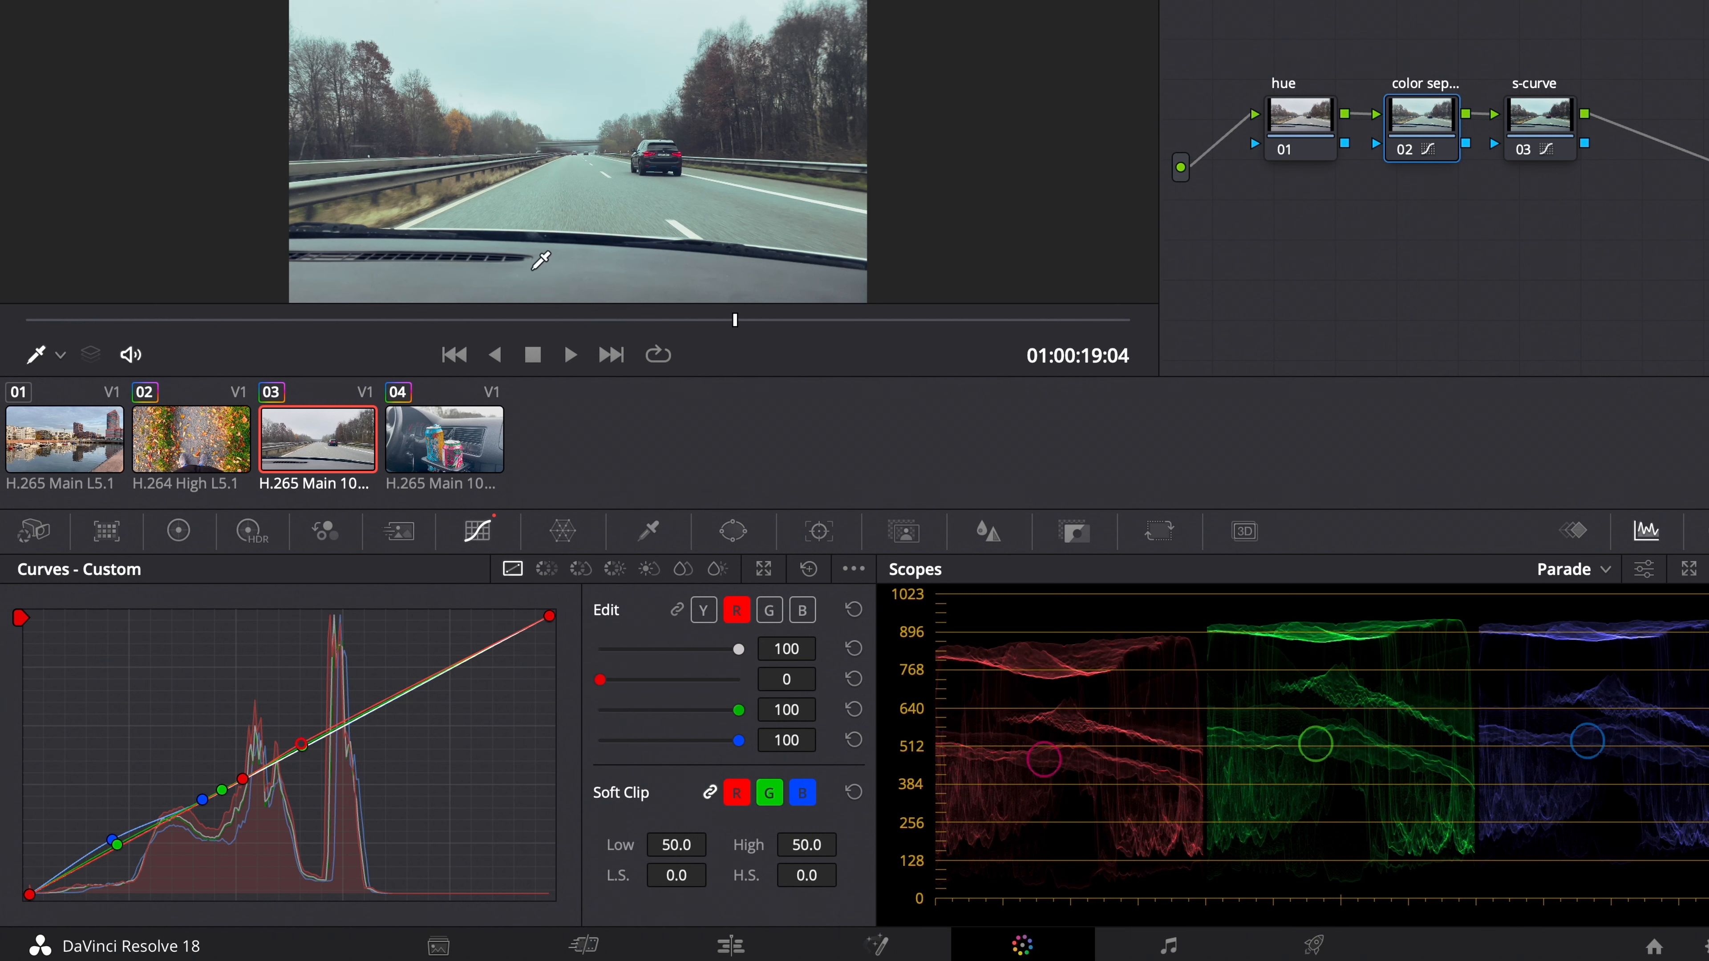
{"action": "left_click_drag", "start_coordinate": [739, 680], "coordinate": [709, 680]}
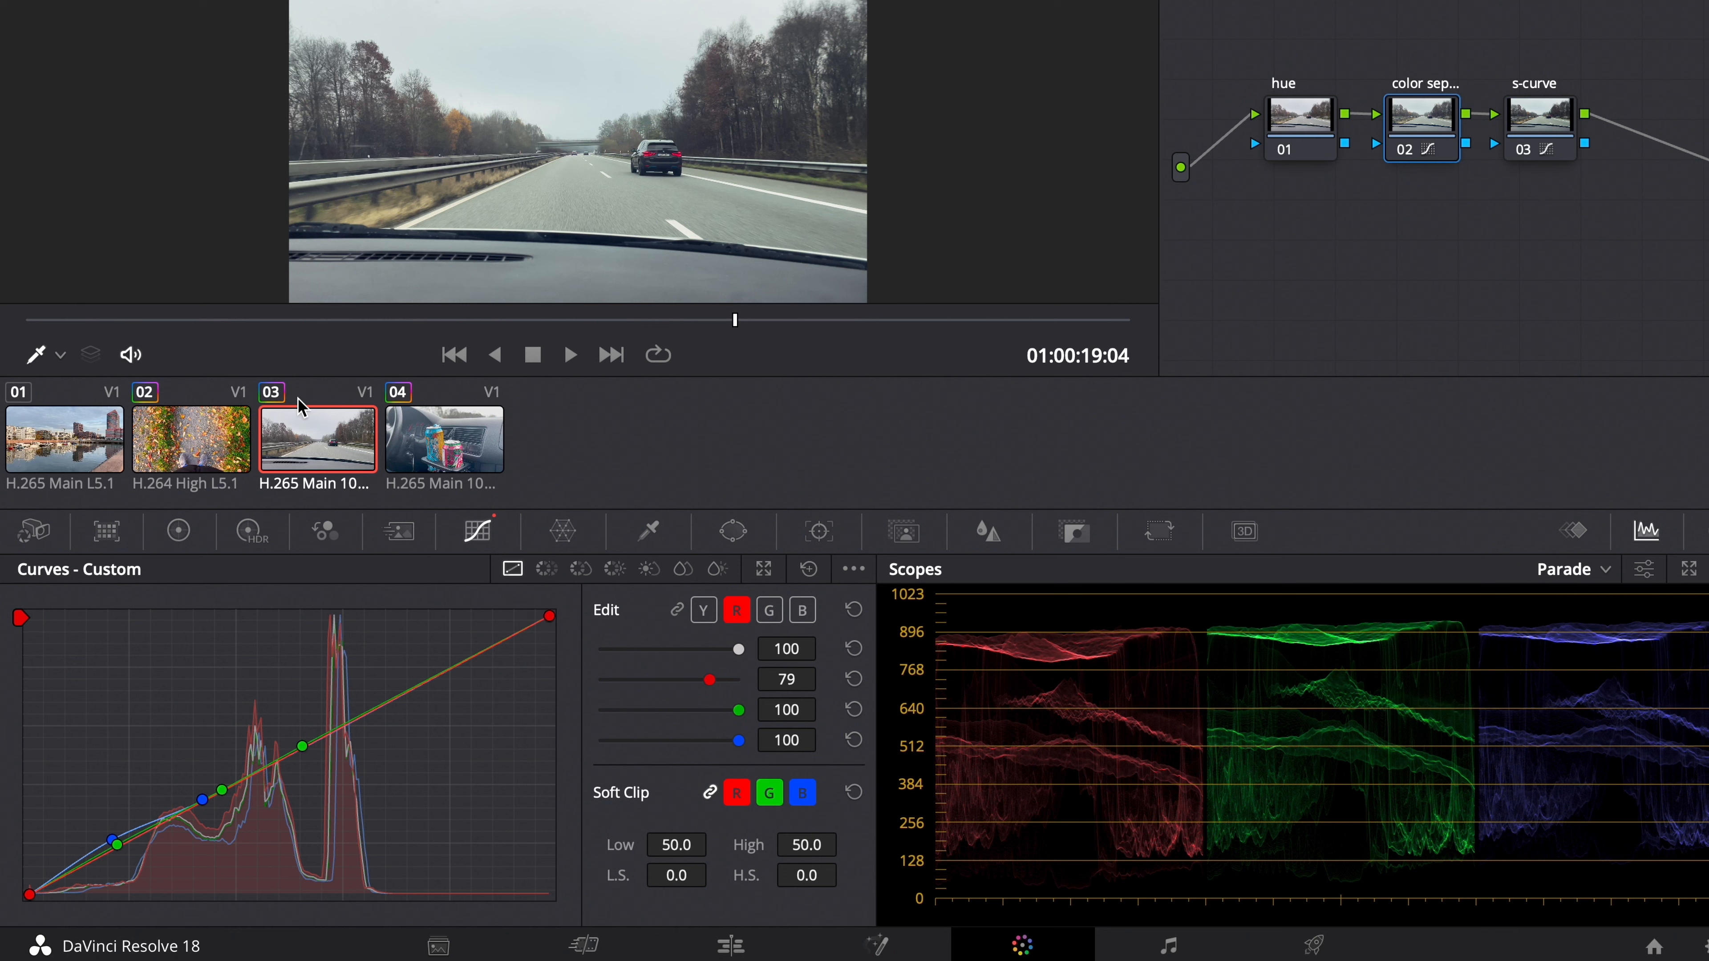
{"action": "left_click_drag", "start_coordinate": [137, 328], "coordinate": [844, 340]}
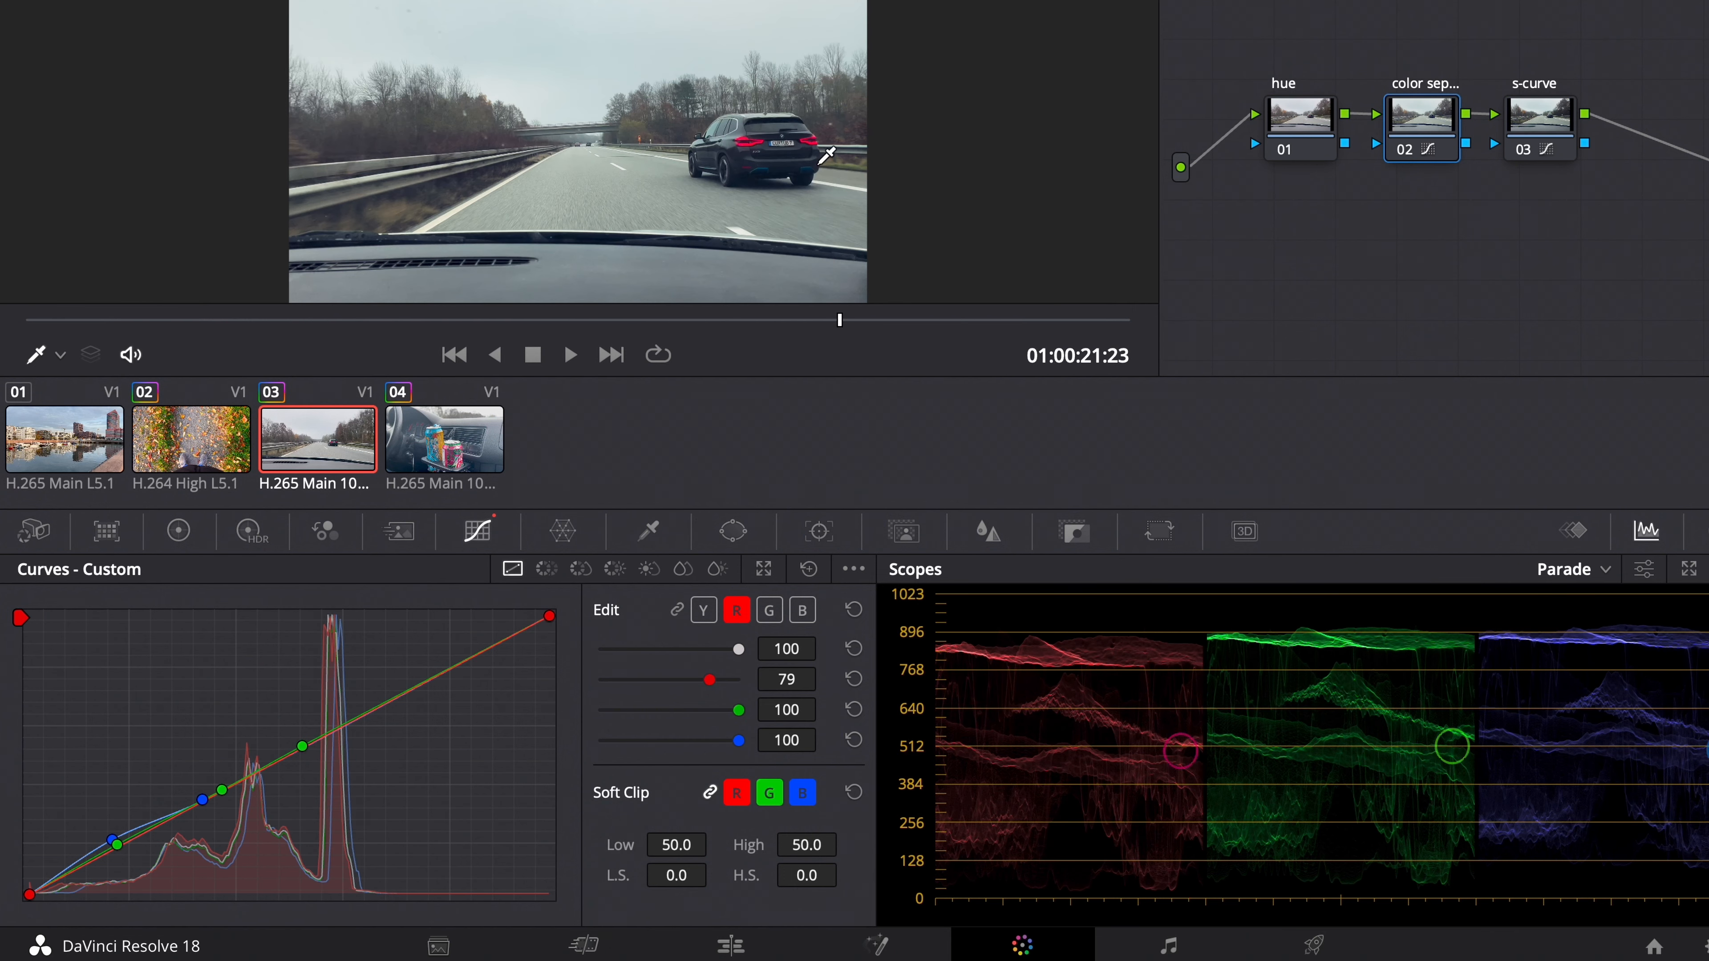
Try a key output gain of 0.5 on the color sep node, compare it on the highway clip, and undo it.
{"action": "left_click_drag", "start_coordinate": [915, 318], "coordinate": [846, 319]}
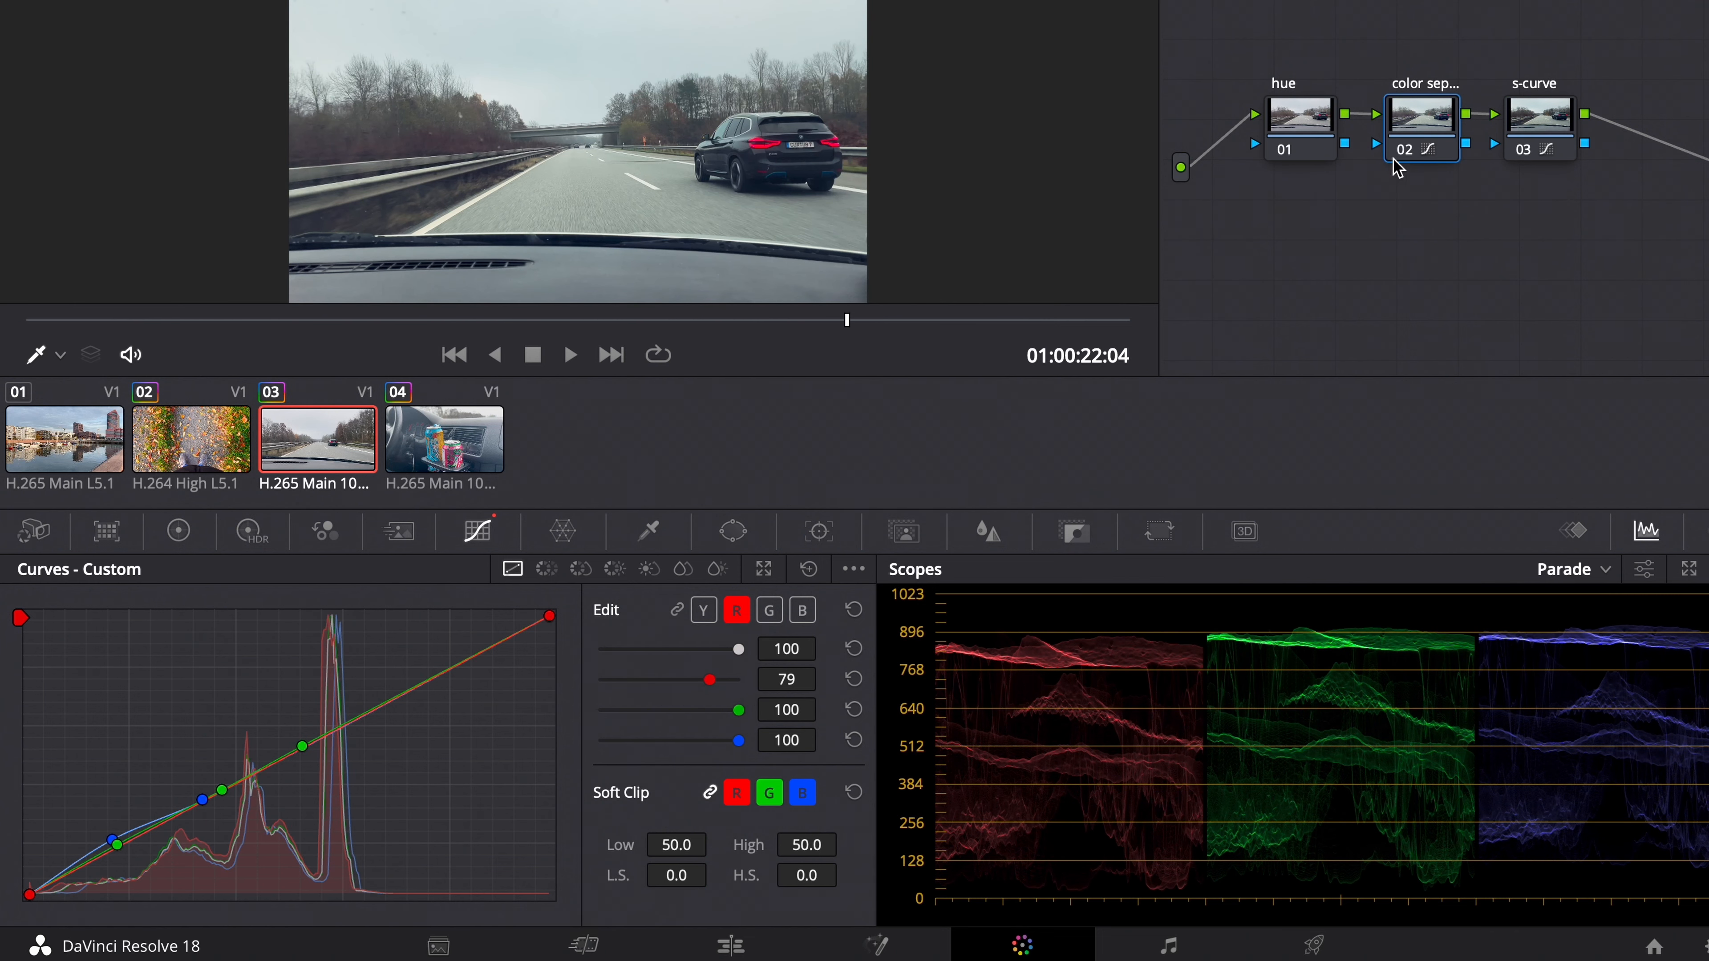
{"action": "left_click", "coordinate": [1074, 532]}
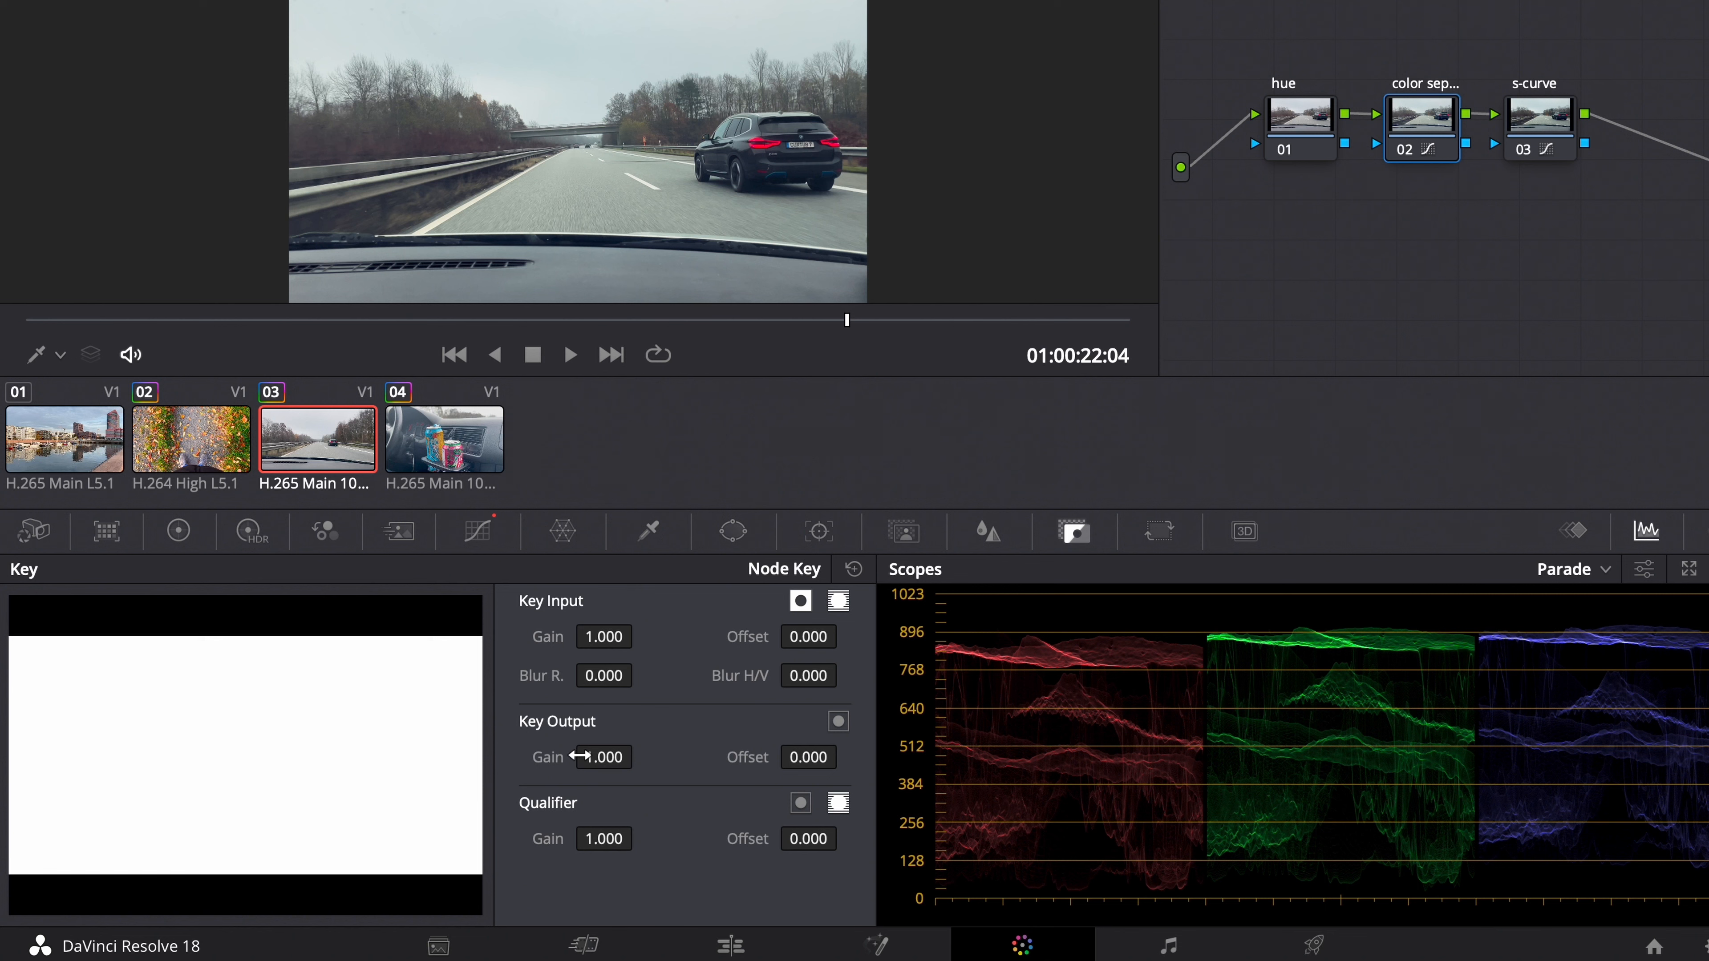
{"action": "left_click", "coordinate": [608, 750]}
{"action": "left_click_drag", "start_coordinate": [603, 765], "coordinate": [347, 766]}
{"action": "left_click_drag", "start_coordinate": [608, 765], "coordinate": [681, 761]}
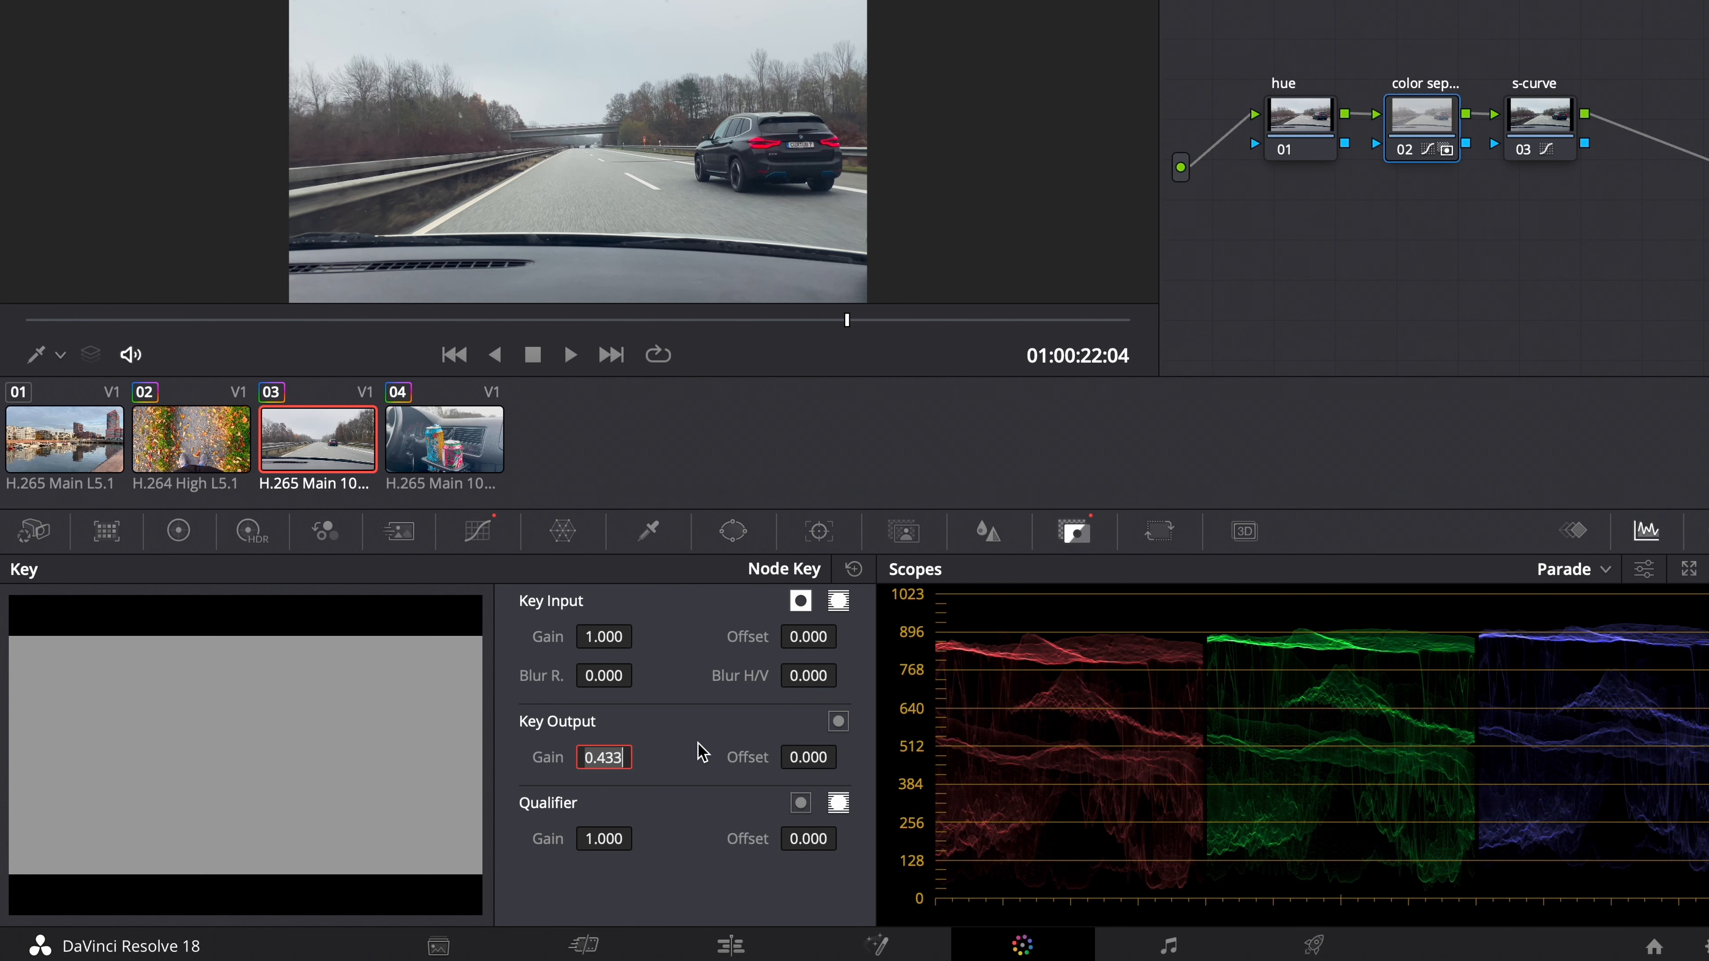
{"action": "type", "text": "0.5"}
{"action": "key", "text": "Return"}
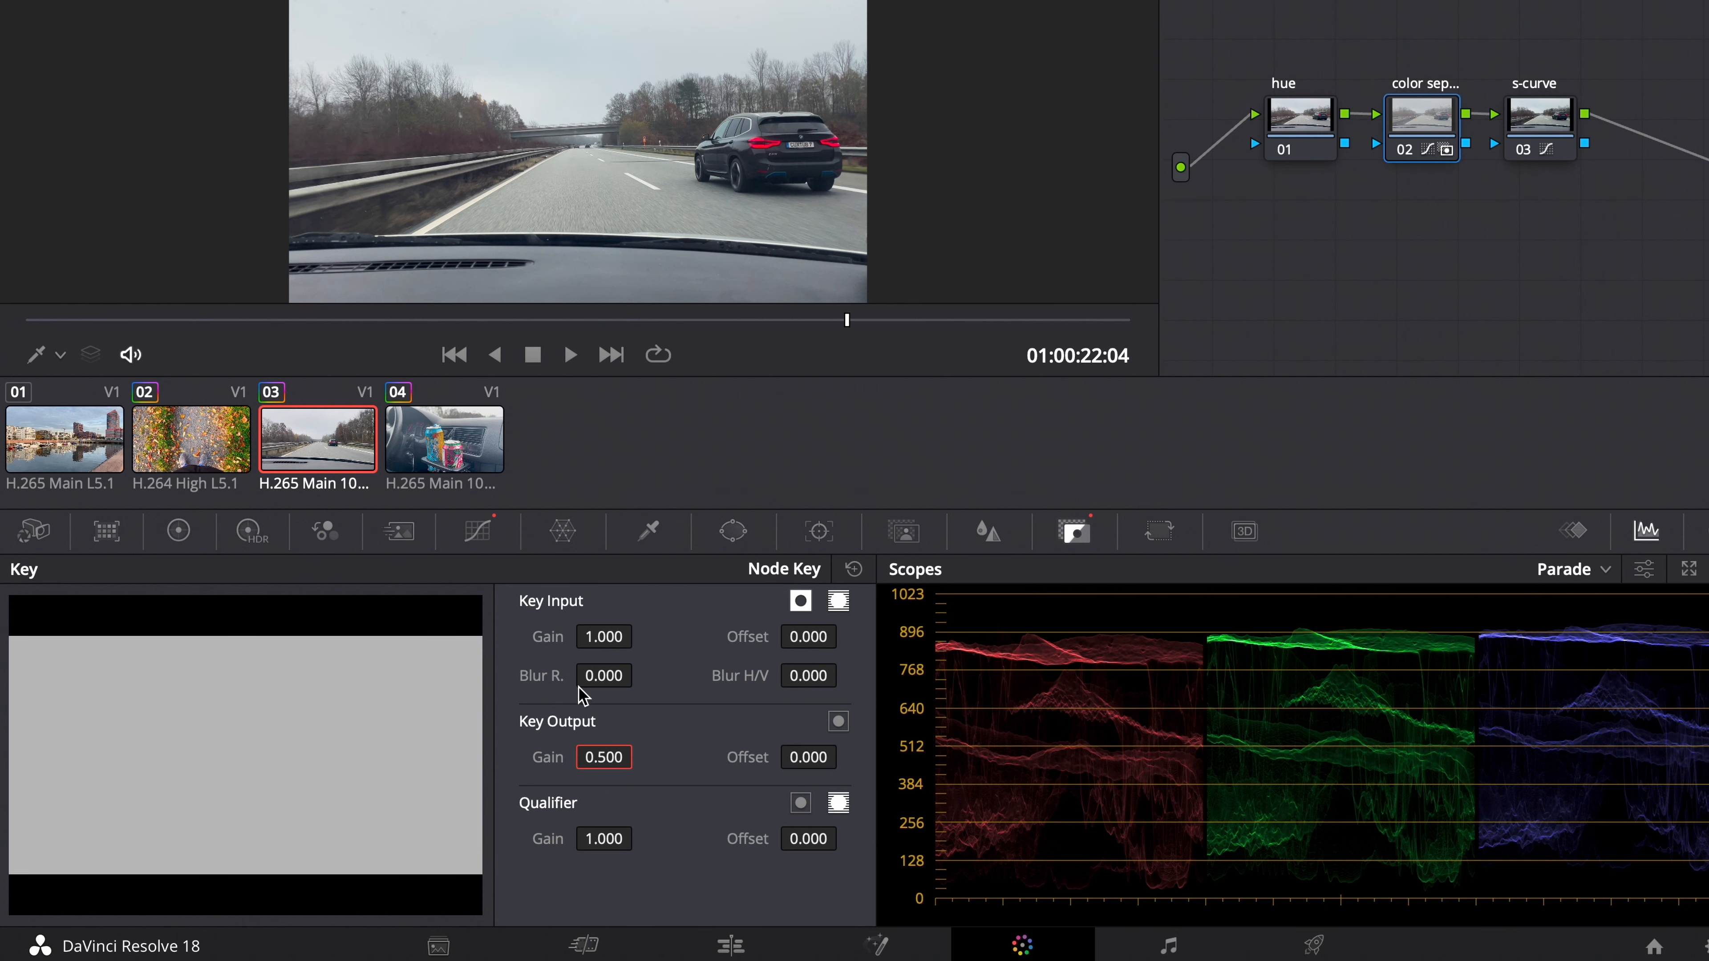
{"action": "mouse_move", "coordinate": [846, 319]}
{"action": "left_mouse_down"}
{"action": "mouse_move", "coordinate": [881, 316]}
{"action": "mouse_move", "coordinate": [832, 323]}
{"action": "left_mouse_up"}
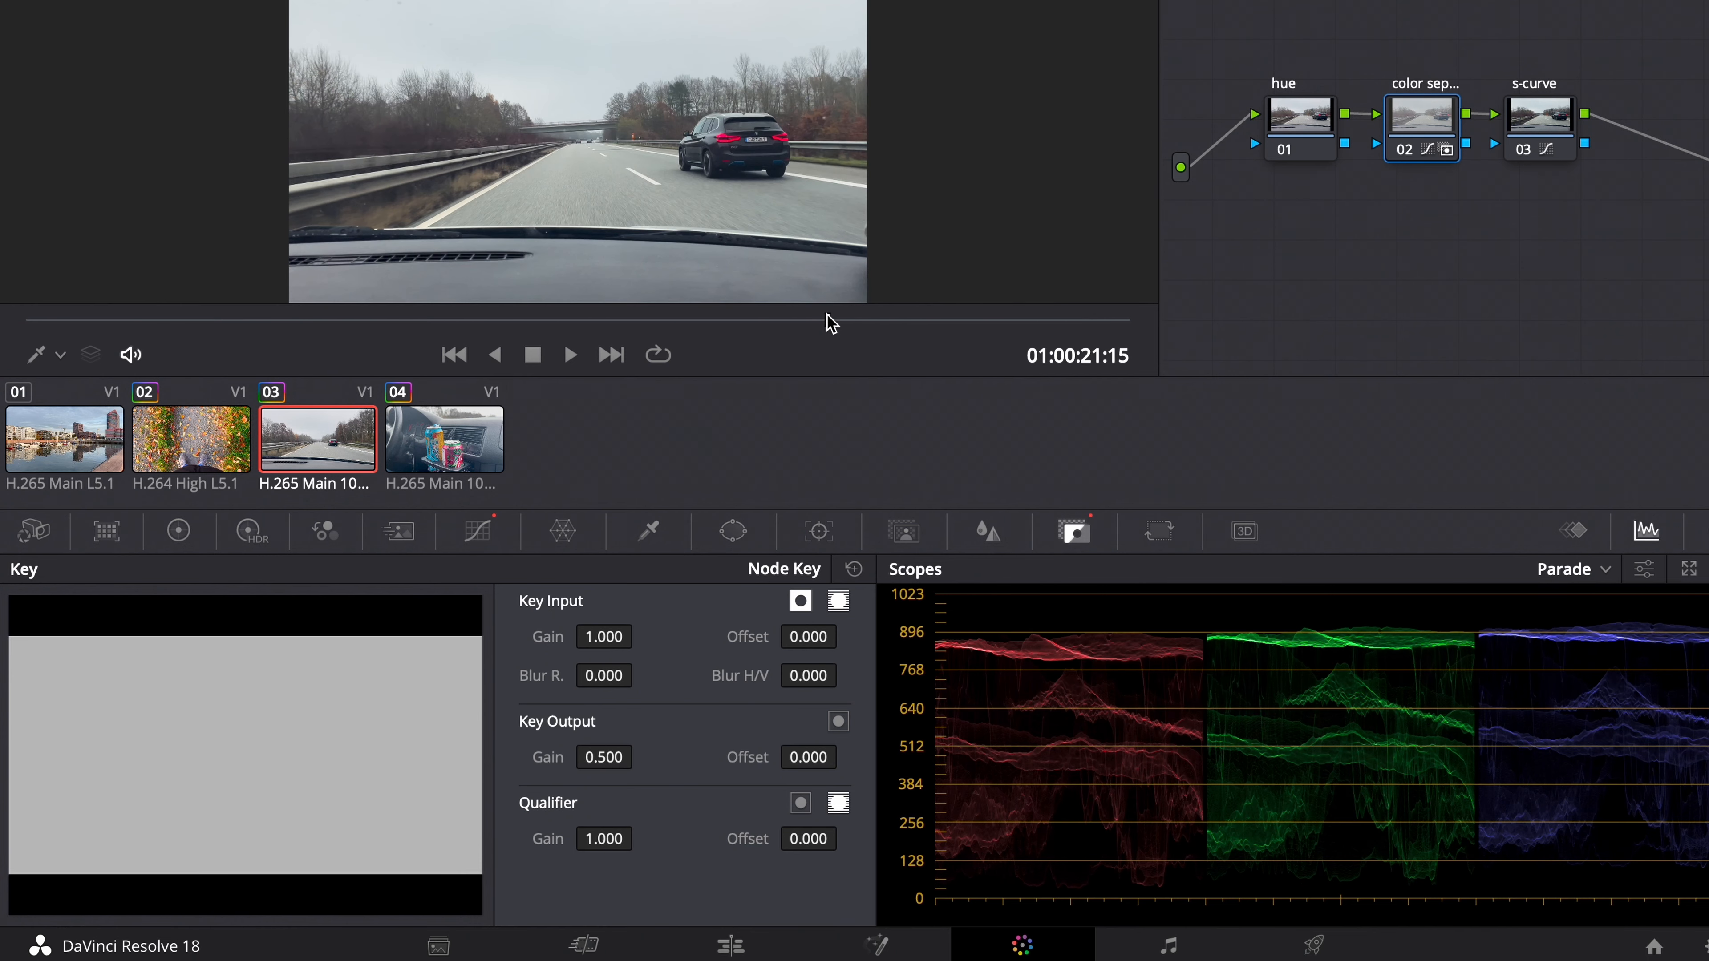
{"action": "key", "text": "ctrl+z"}
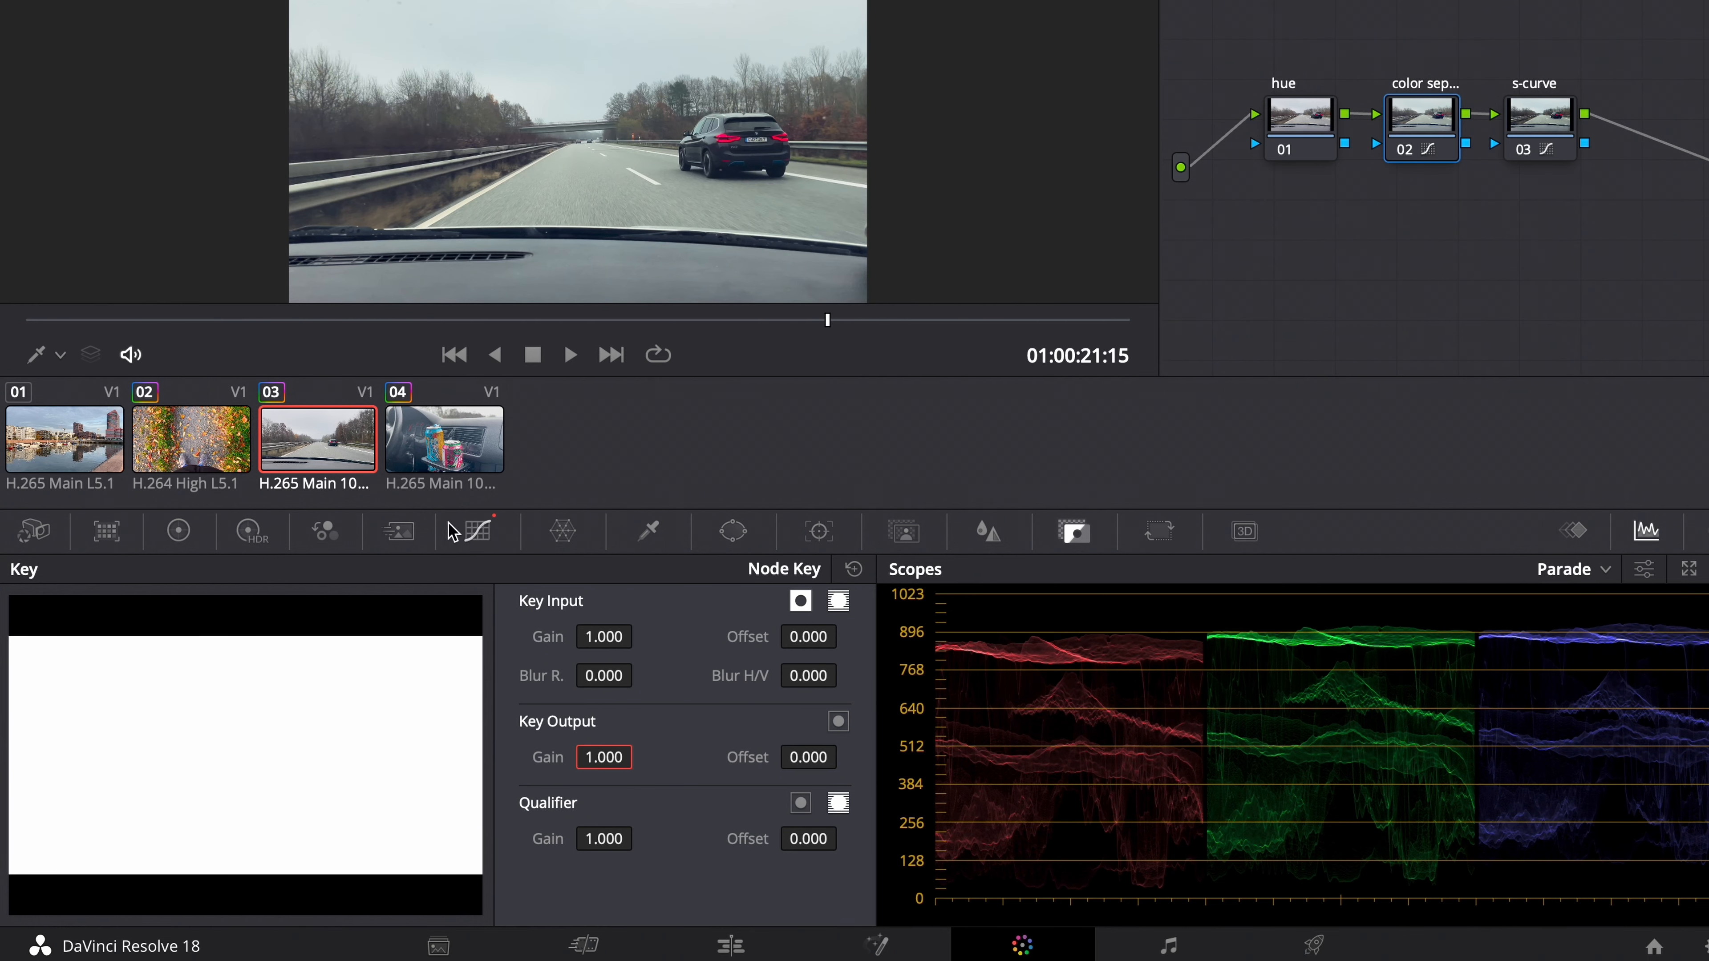
On the hue node, add a blue point to the Hue Vs Hue curve and rotate it by 12, judging on the harbor clip.
{"action": "left_click", "coordinate": [477, 531]}
{"action": "left_click", "coordinate": [1307, 113]}
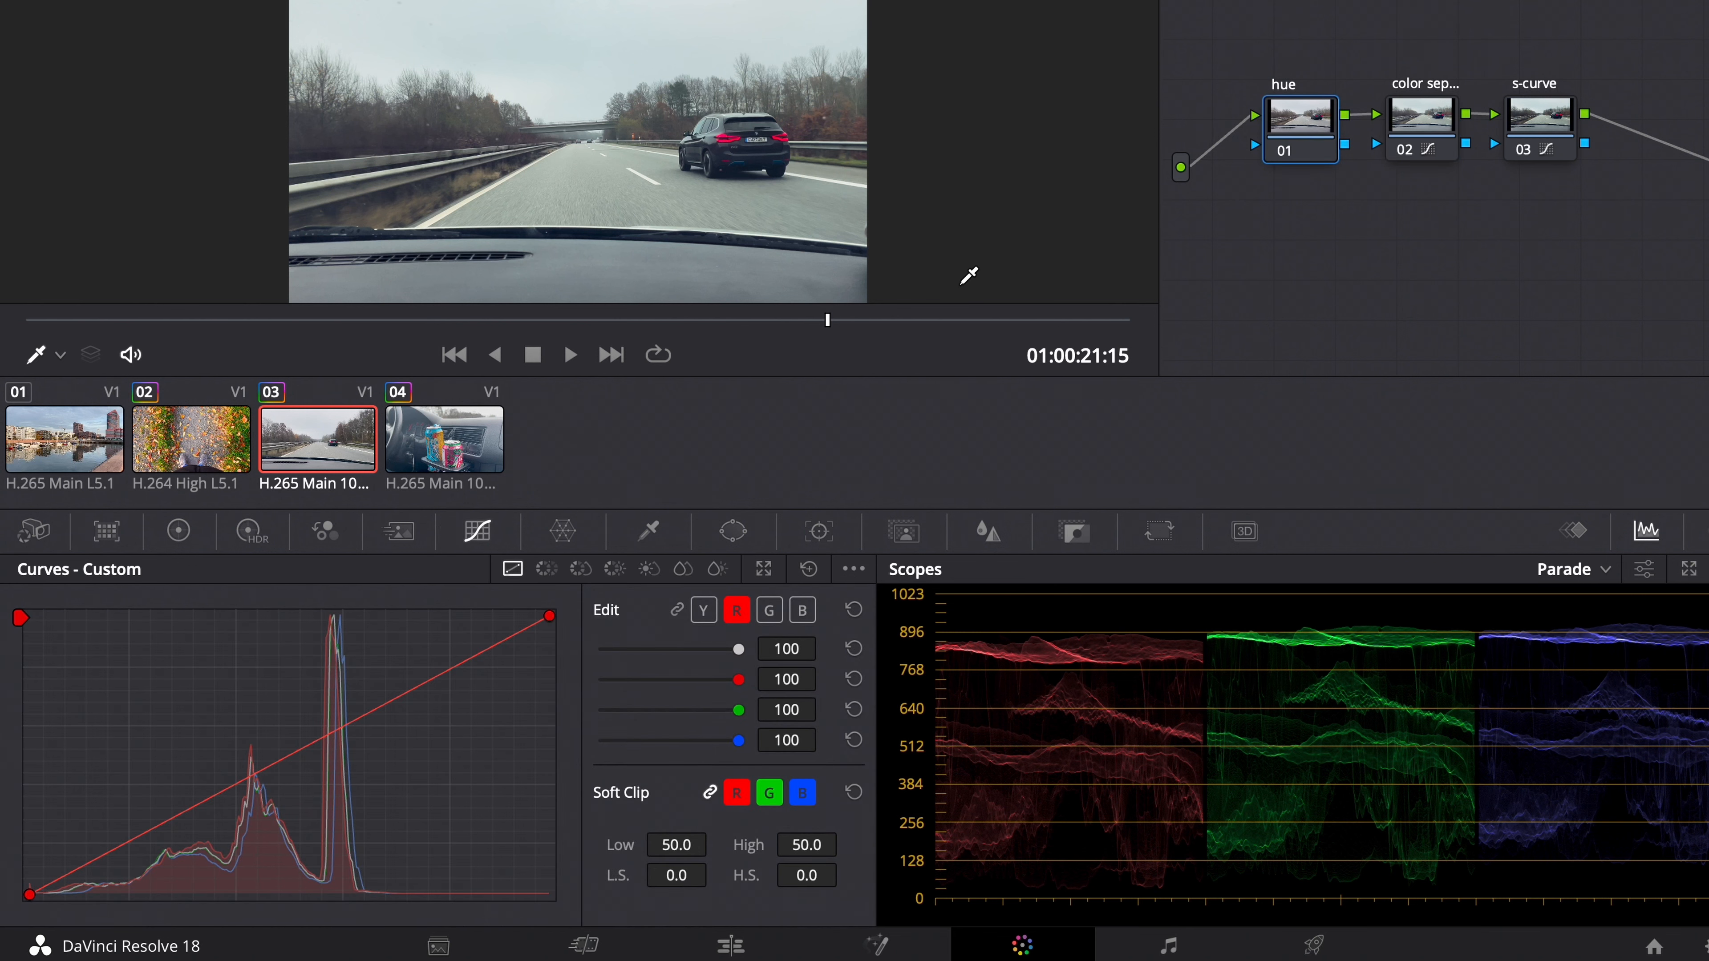
{"action": "key", "text": "Up"}
{"action": "key", "text": "Up"}
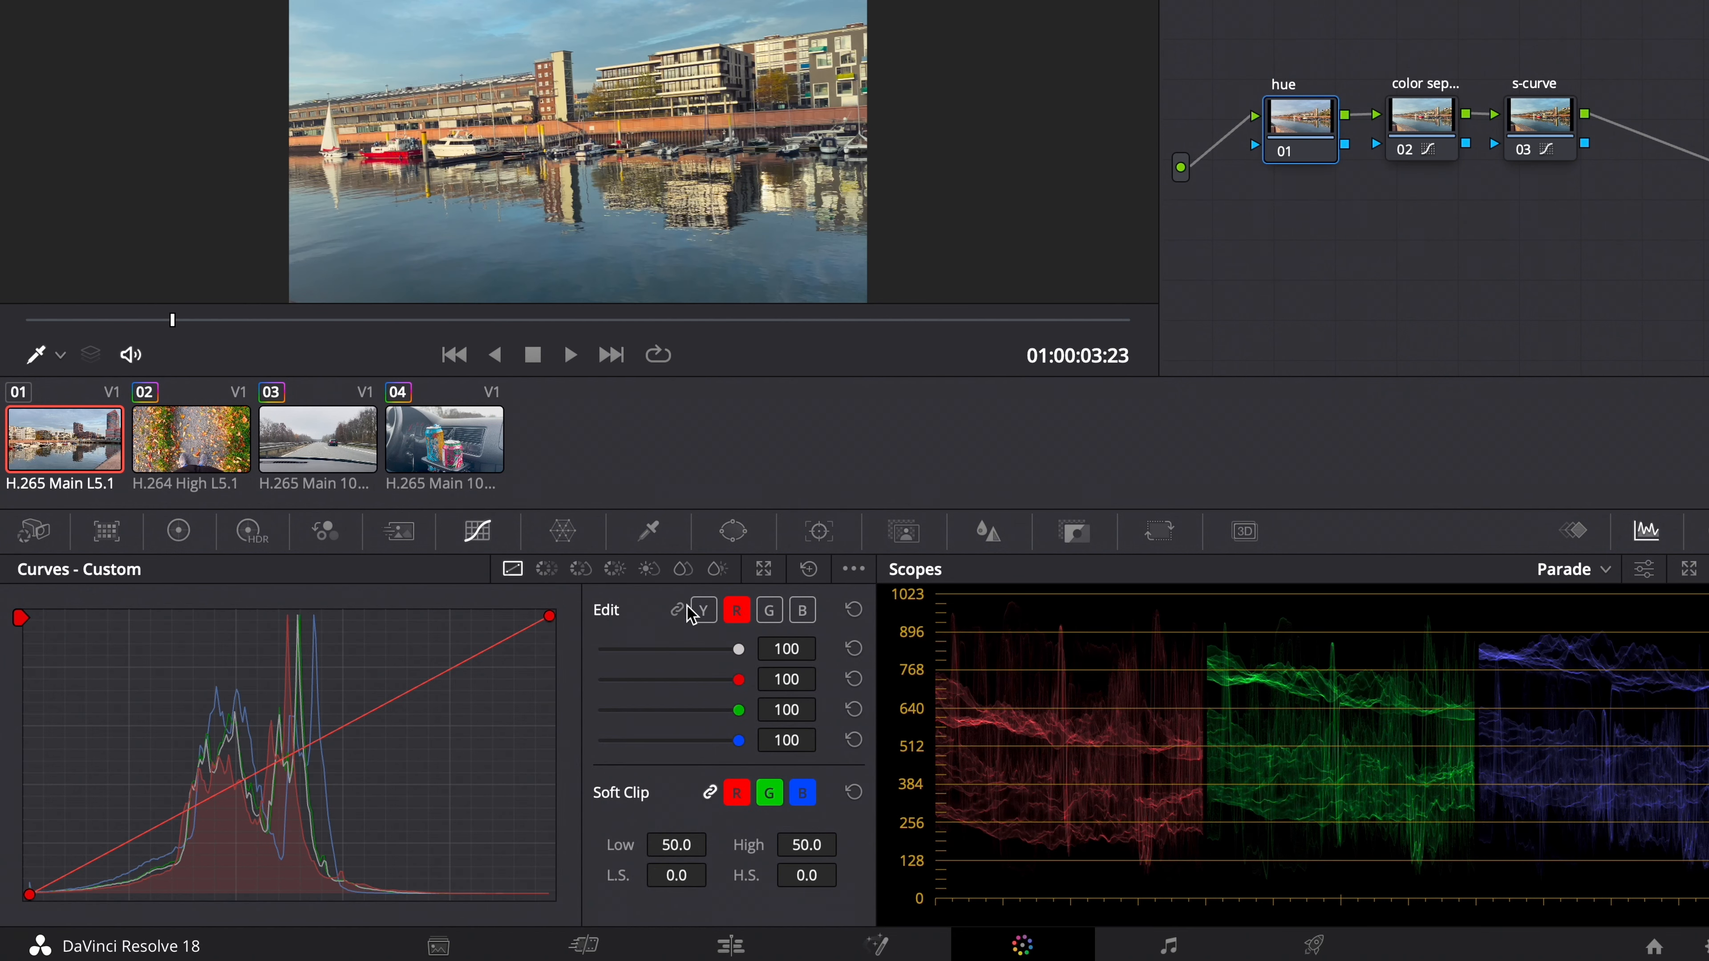
{"action": "left_click", "coordinate": [699, 612]}
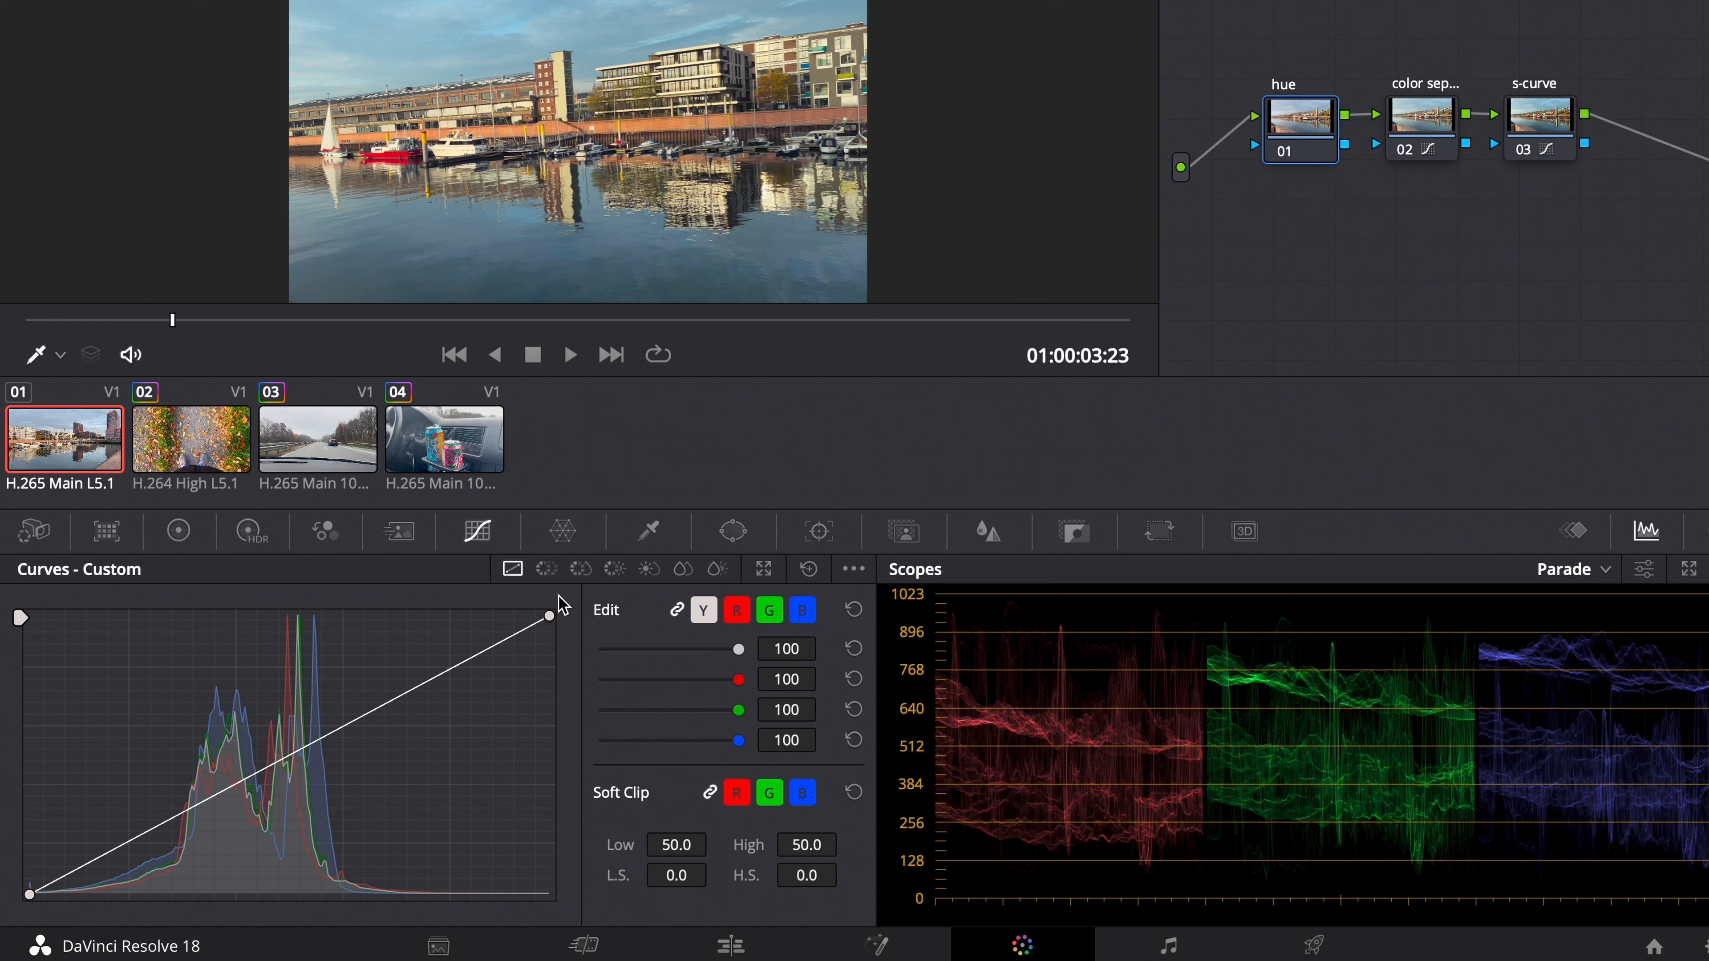
{"action": "left_click", "coordinate": [547, 569]}
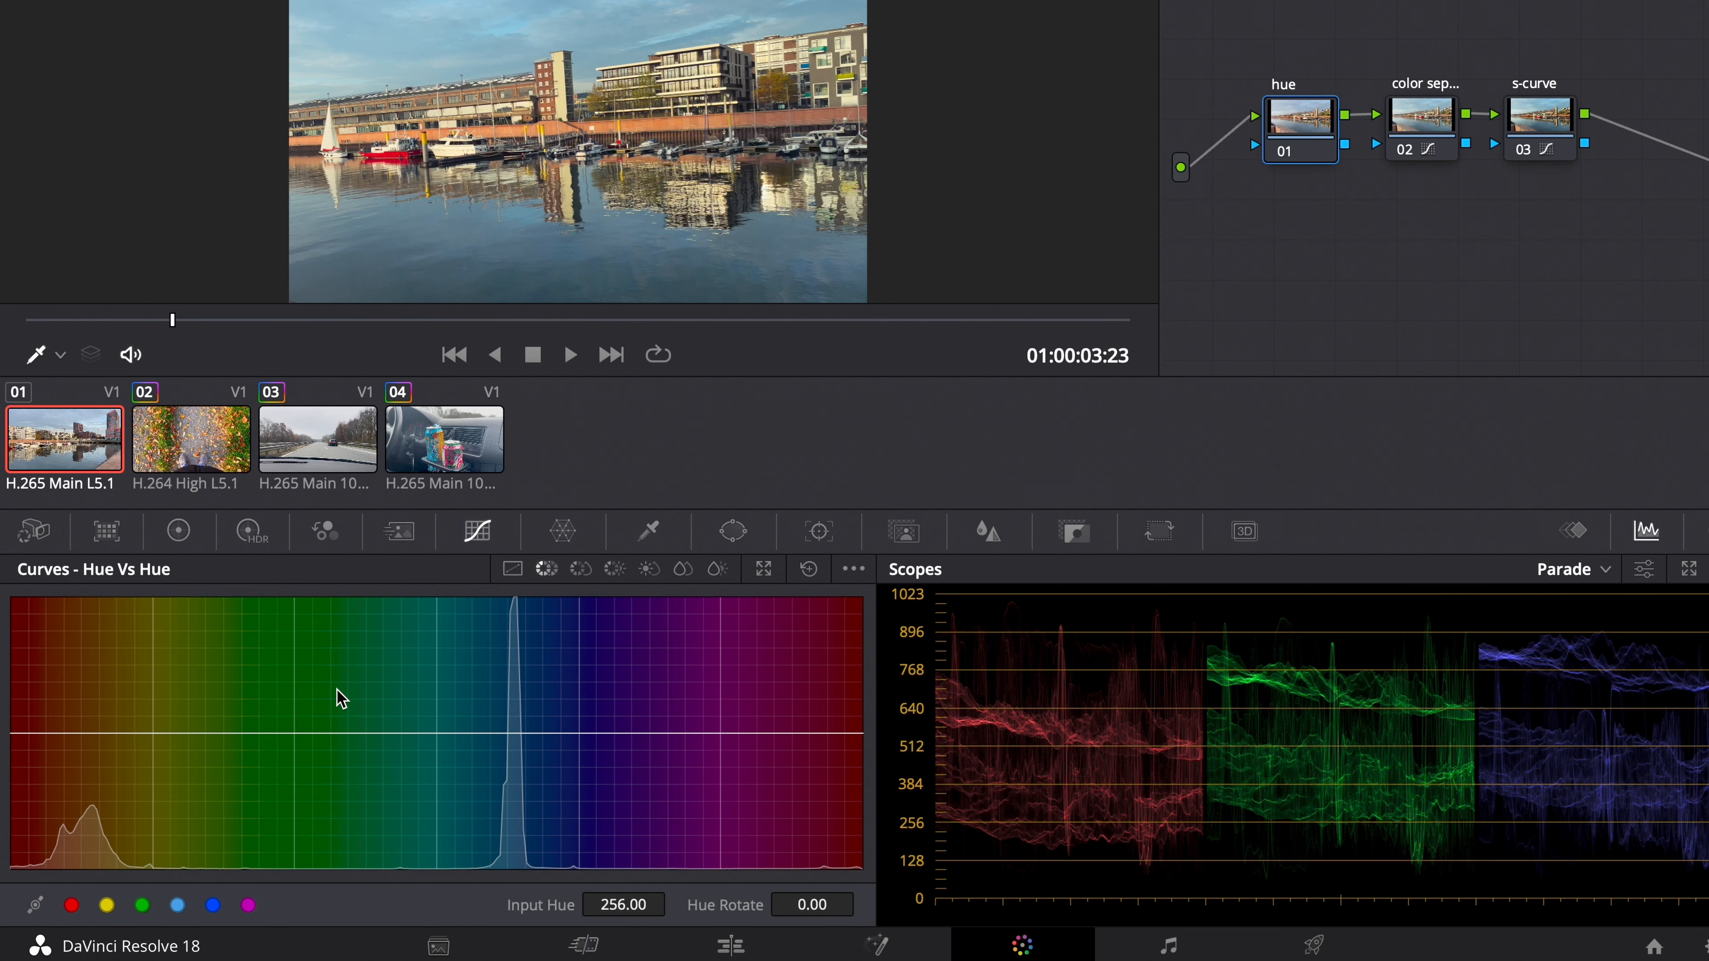
{"action": "left_click", "coordinate": [213, 905]}
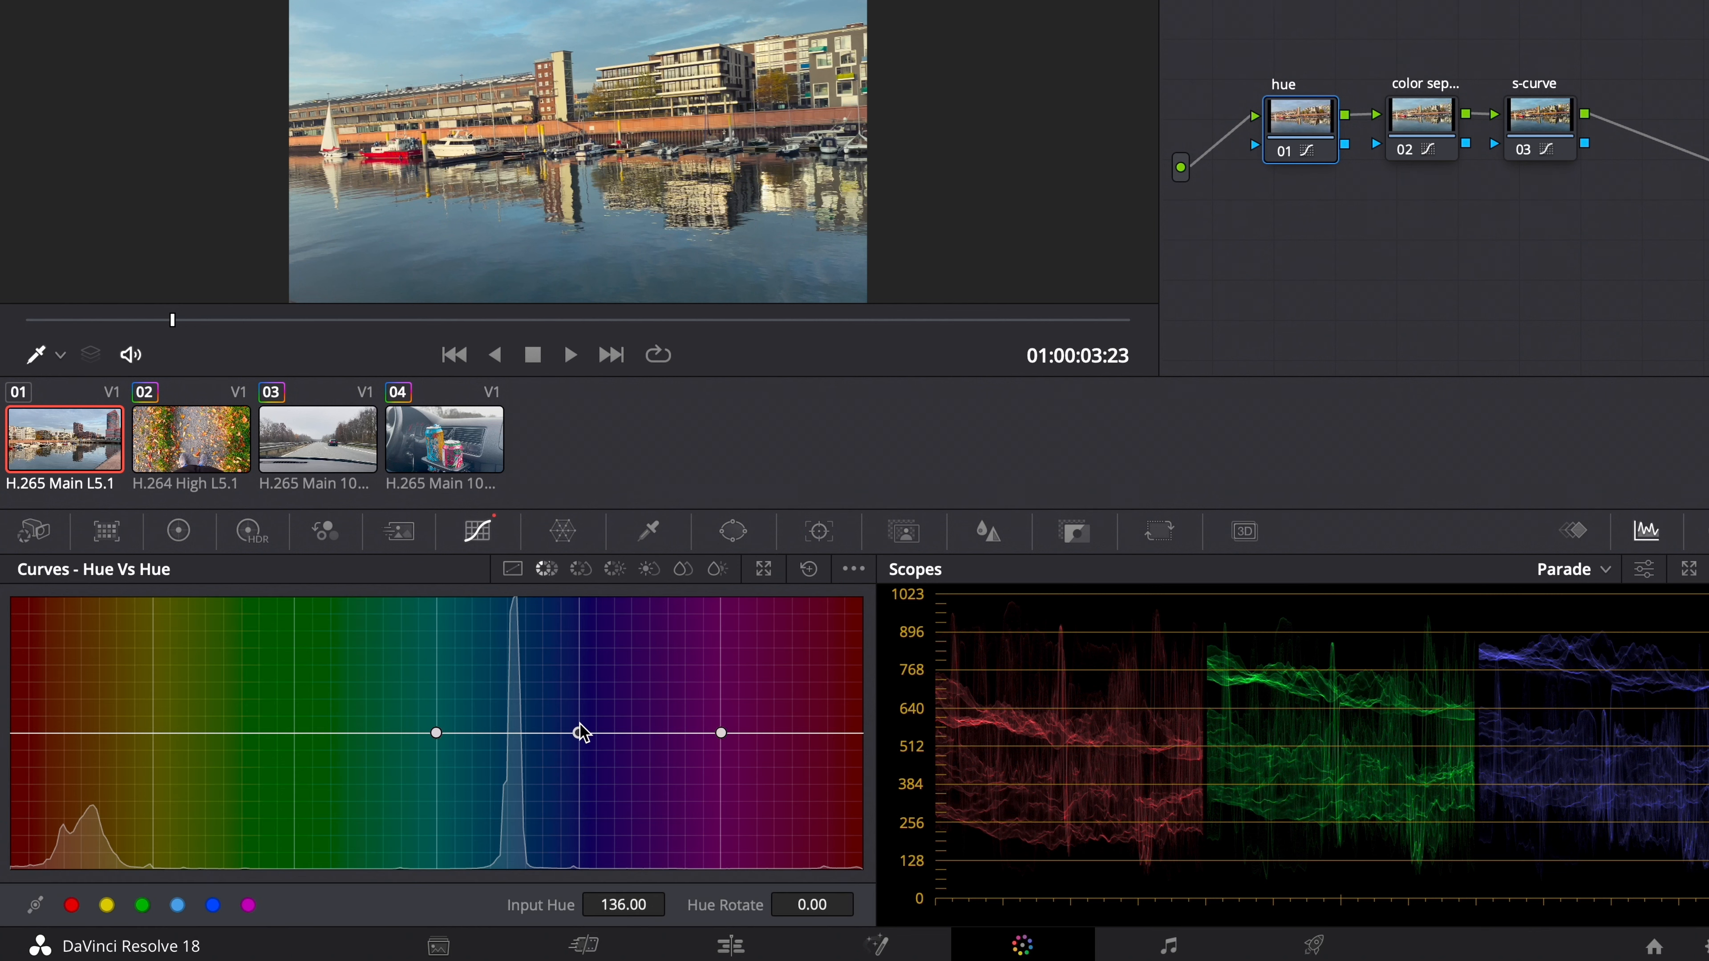
{"action": "left_click_drag", "start_coordinate": [580, 733], "coordinate": [580, 724]}
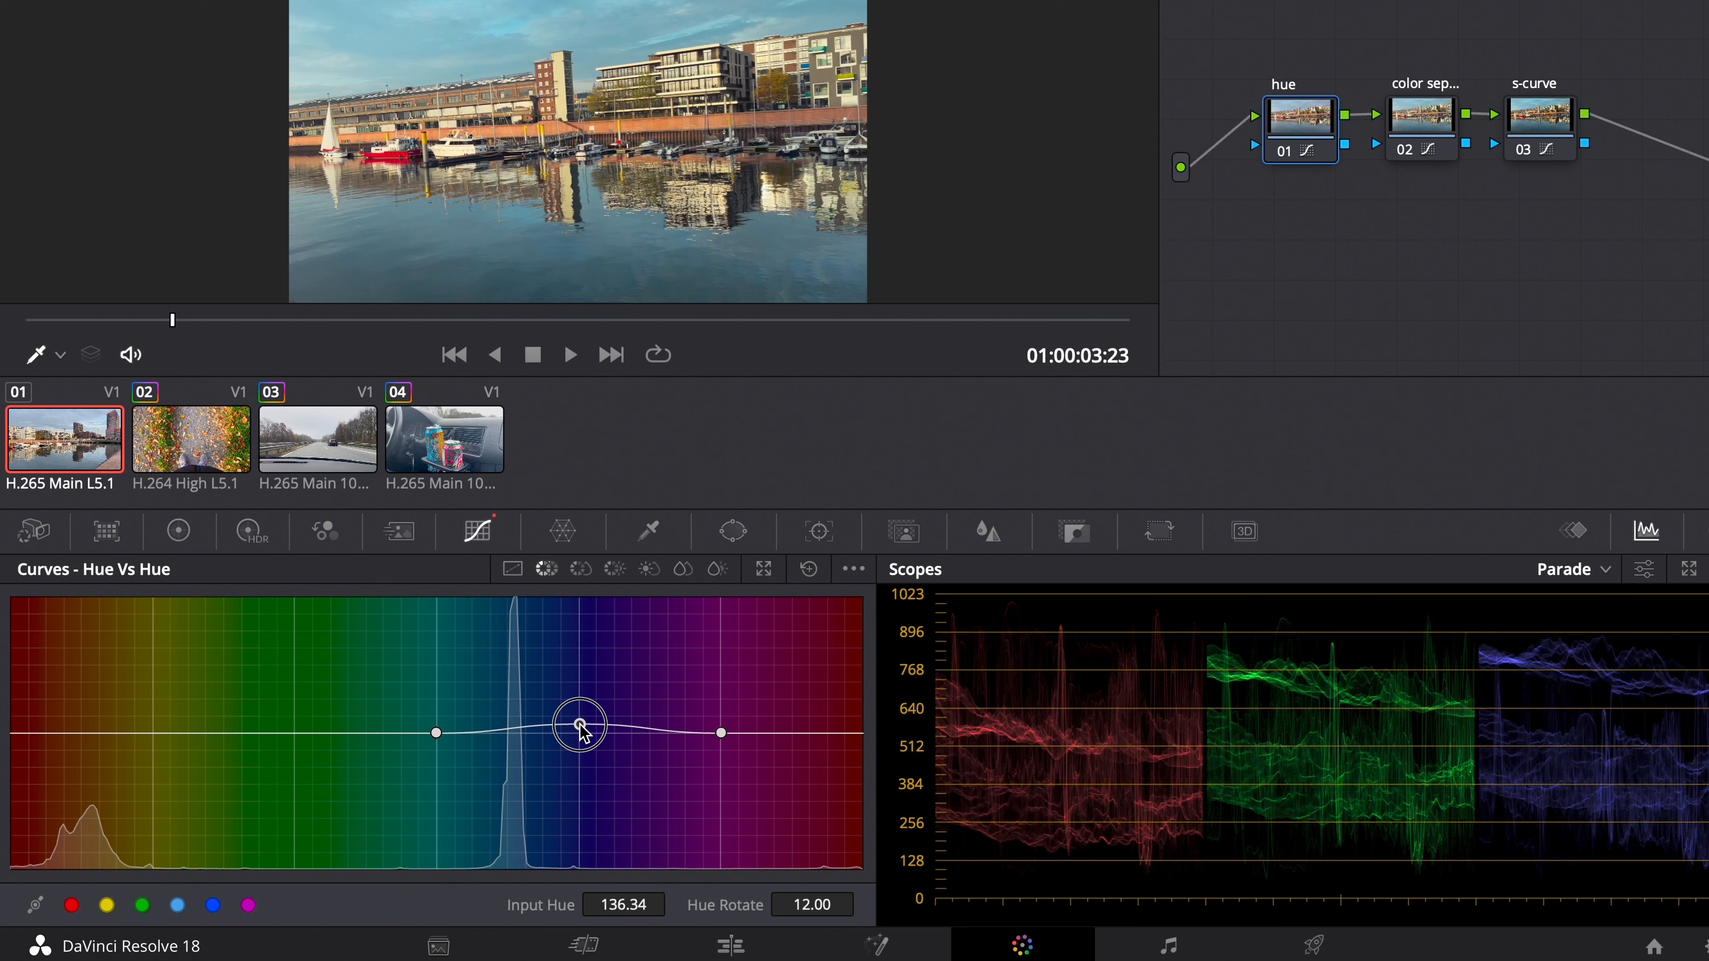
Rotate the cyan range by -4 on the Hue Vs Hue curve and shift the blue point to input hue 132.75.
{"action": "left_click", "coordinate": [177, 905]}
{"action": "left_click_drag", "start_coordinate": [437, 734], "coordinate": [433, 737]}
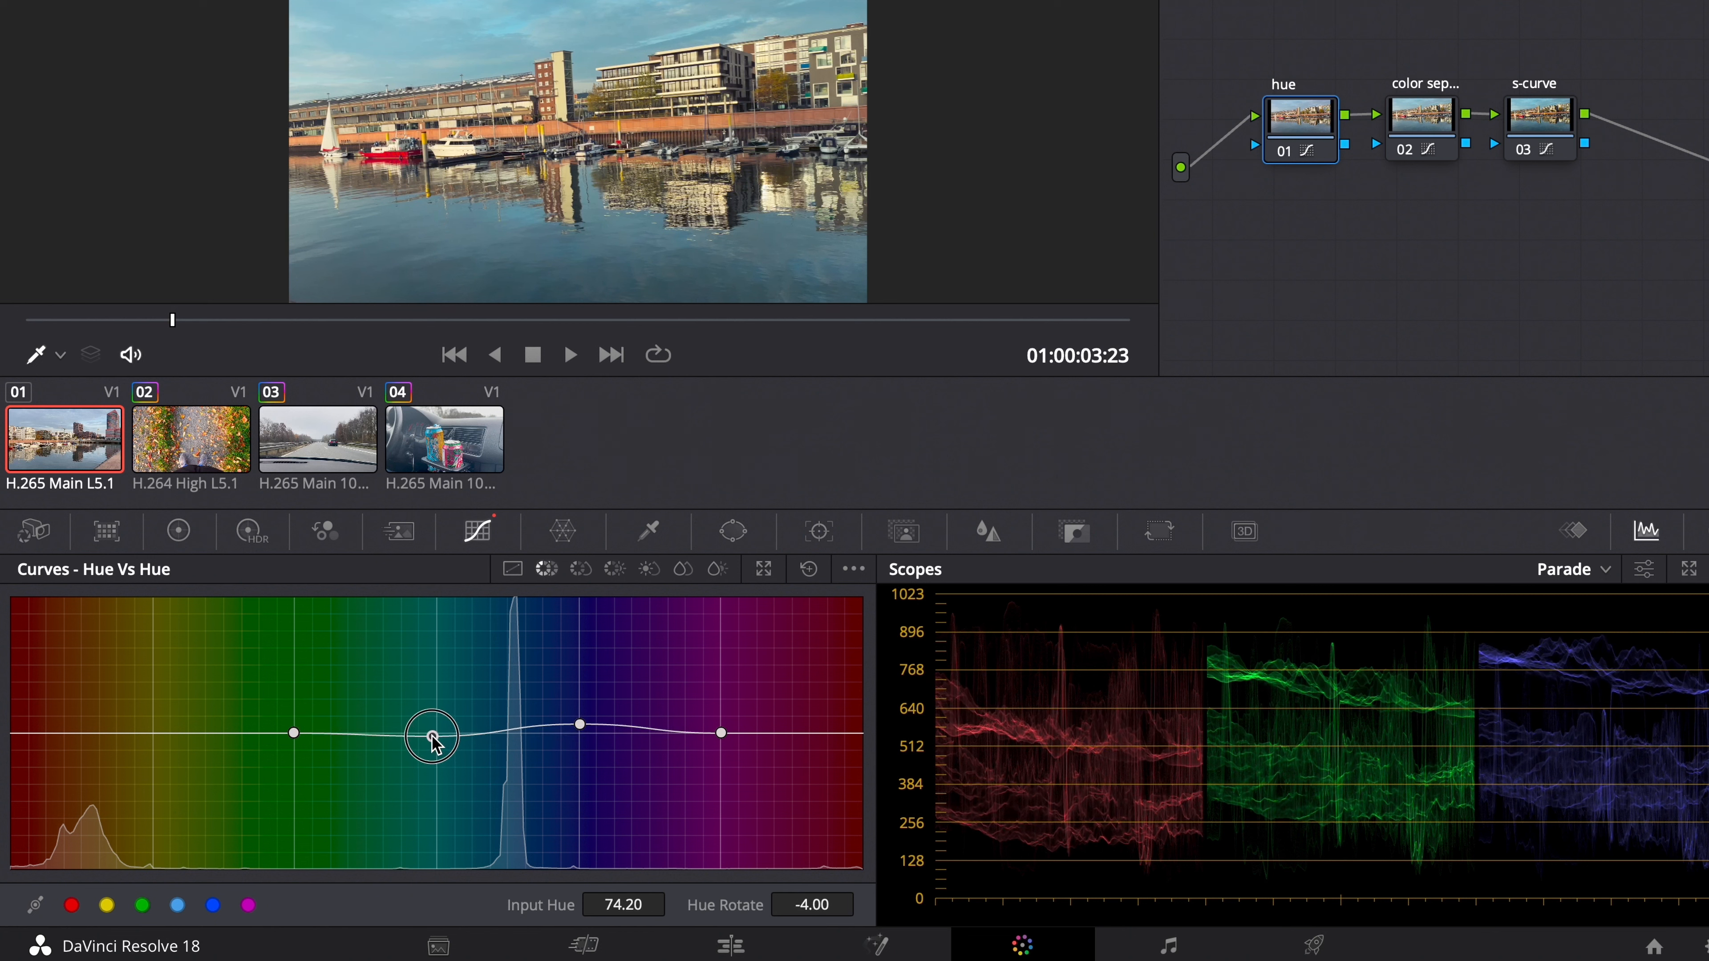
{"action": "left_click_drag", "start_coordinate": [580, 724], "coordinate": [570, 725]}
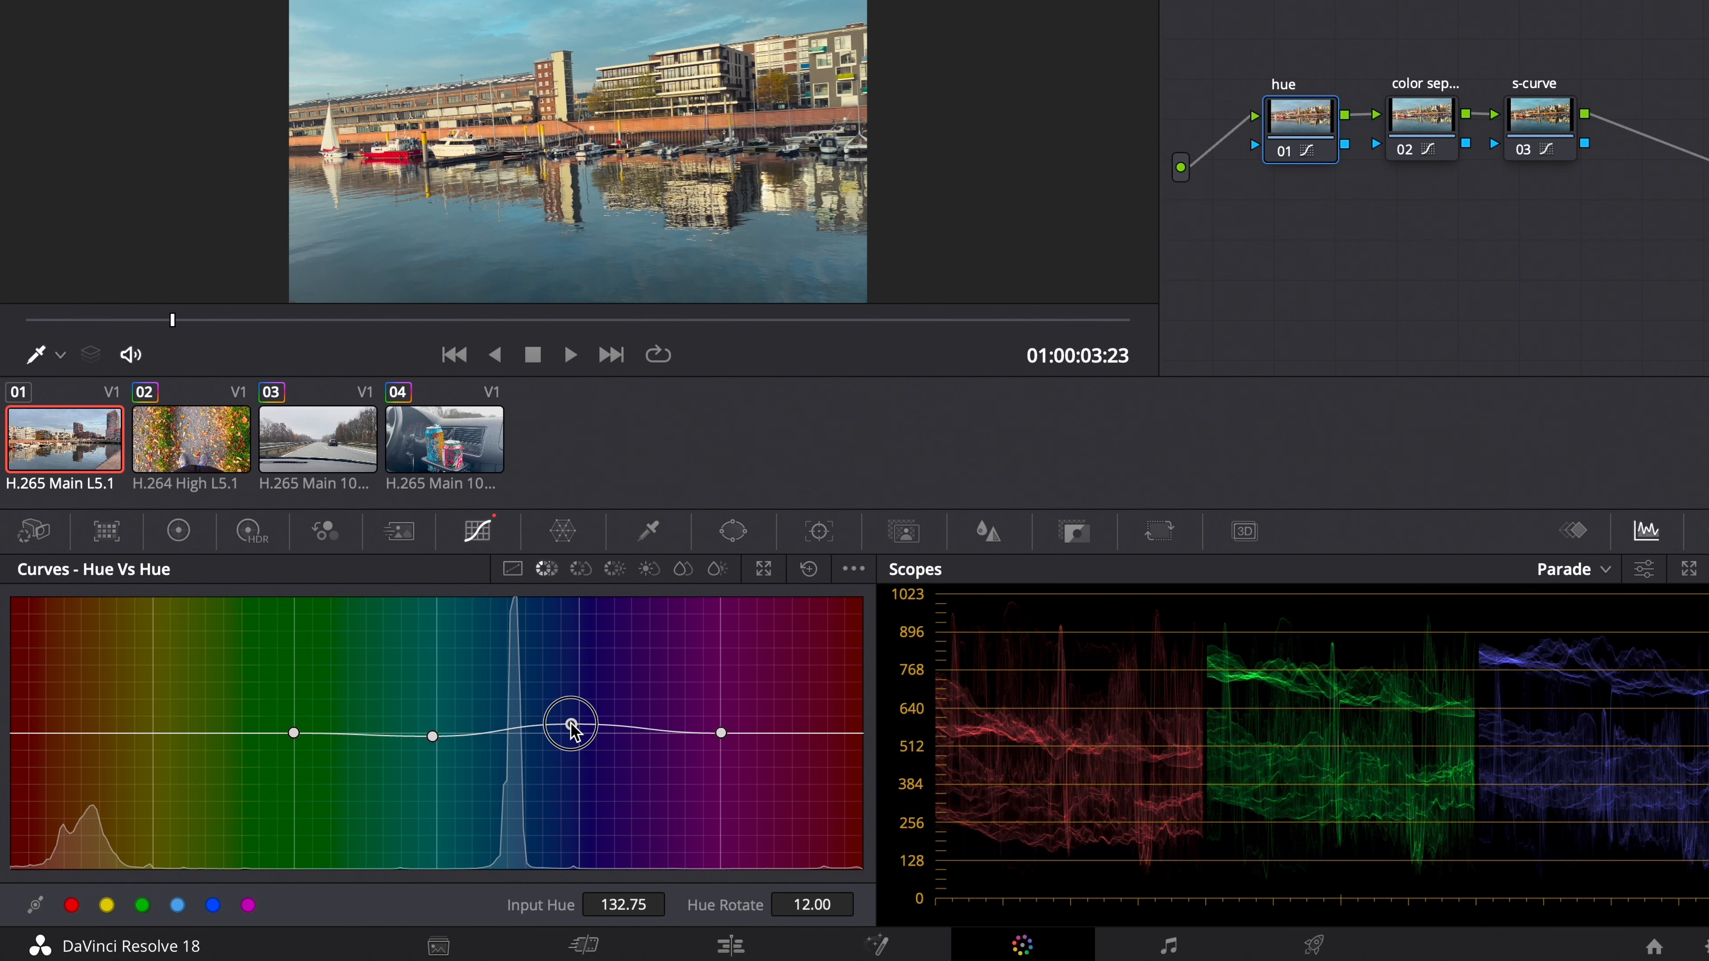
Add red and yellow Hue Vs Hue points, rotate the yellows by about 8.8, and place an orange point, judging on the leaves clip.
{"action": "left_click", "coordinate": [71, 905]}
{"action": "left_click", "coordinate": [106, 905]}
{"action": "left_click", "coordinate": [235, 321]}
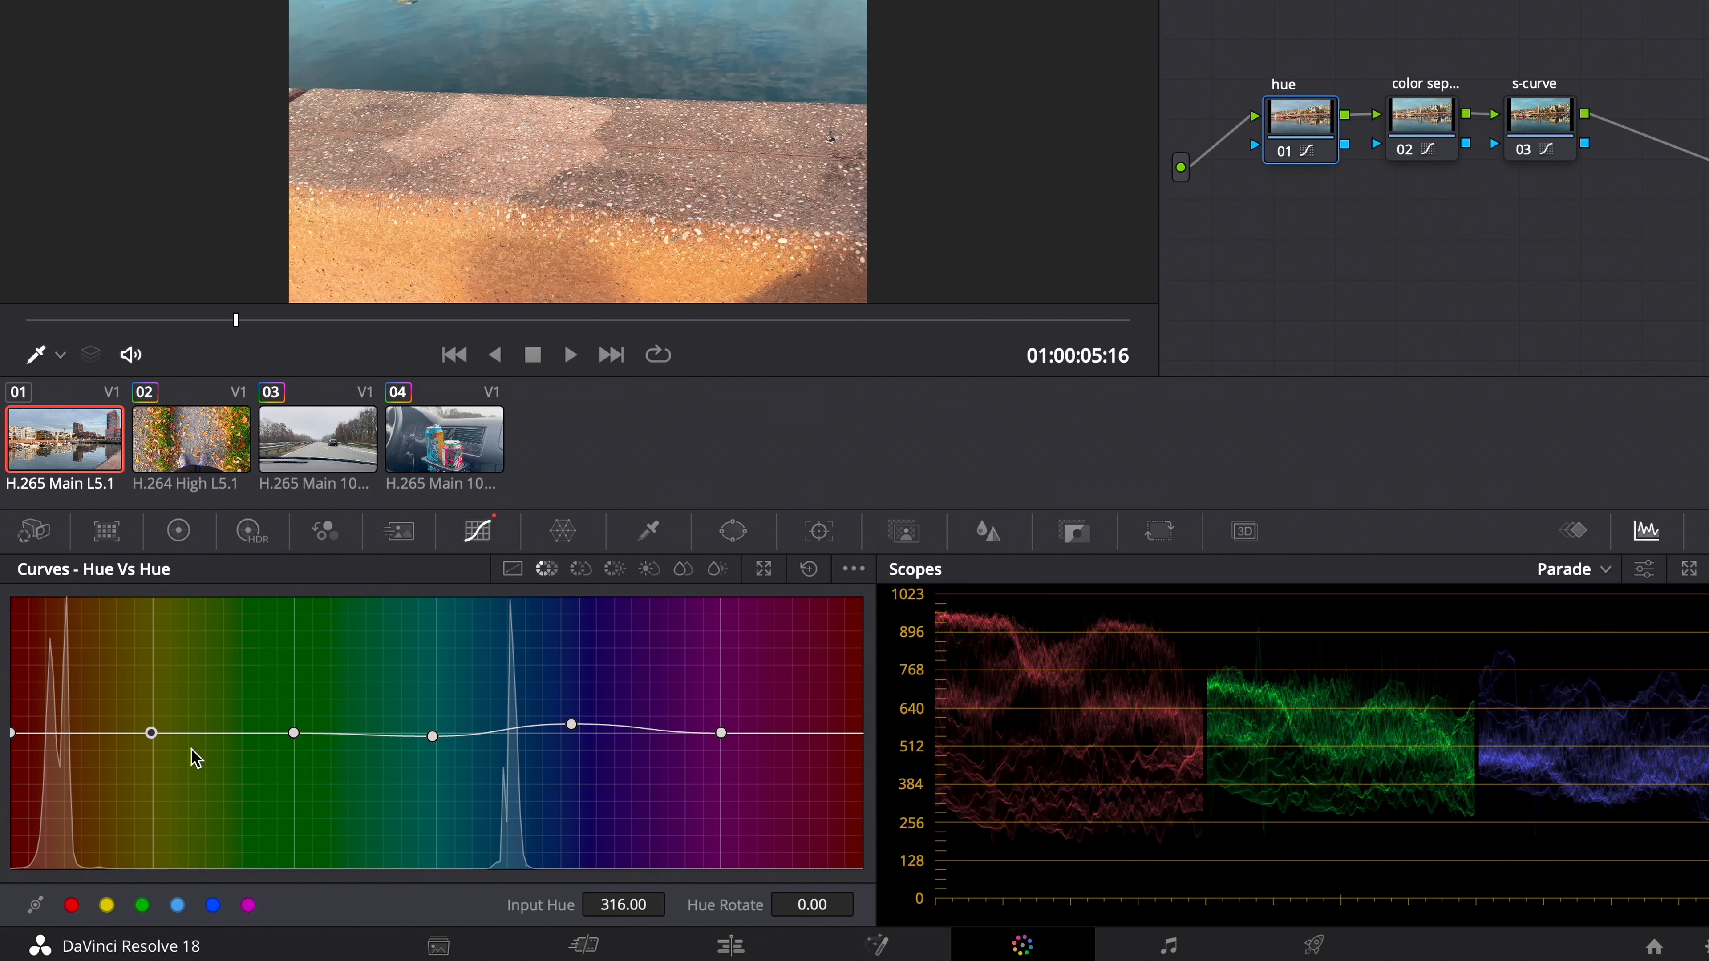
{"action": "left_click_drag", "start_coordinate": [150, 731], "coordinate": [156, 727]}
{"action": "left_click", "coordinate": [344, 321]}
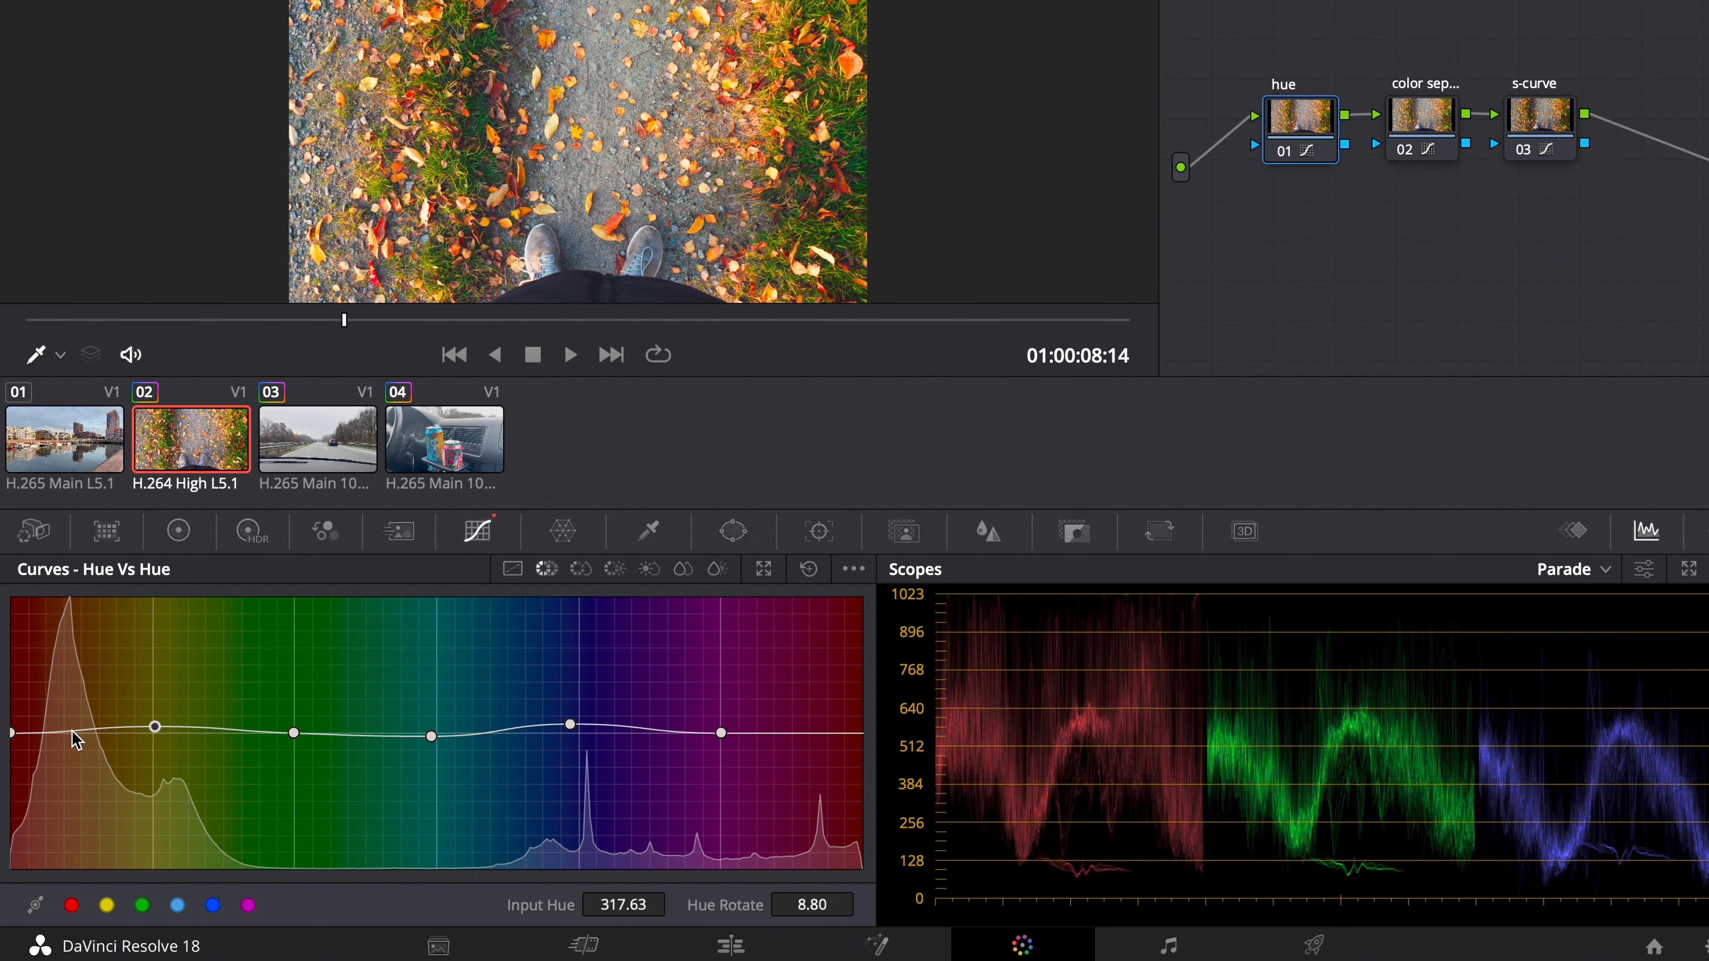
{"action": "left_click", "coordinate": [75, 732]}
{"action": "double_click", "coordinate": [703, 901]}
Switch to the Hue Vs Sat curve and slightly desaturate the blues, lowering cyan saturation to about 0.88, judging on the cans clip.
{"action": "left_click", "coordinate": [431, 441]}
{"action": "left_click", "coordinate": [580, 569]}
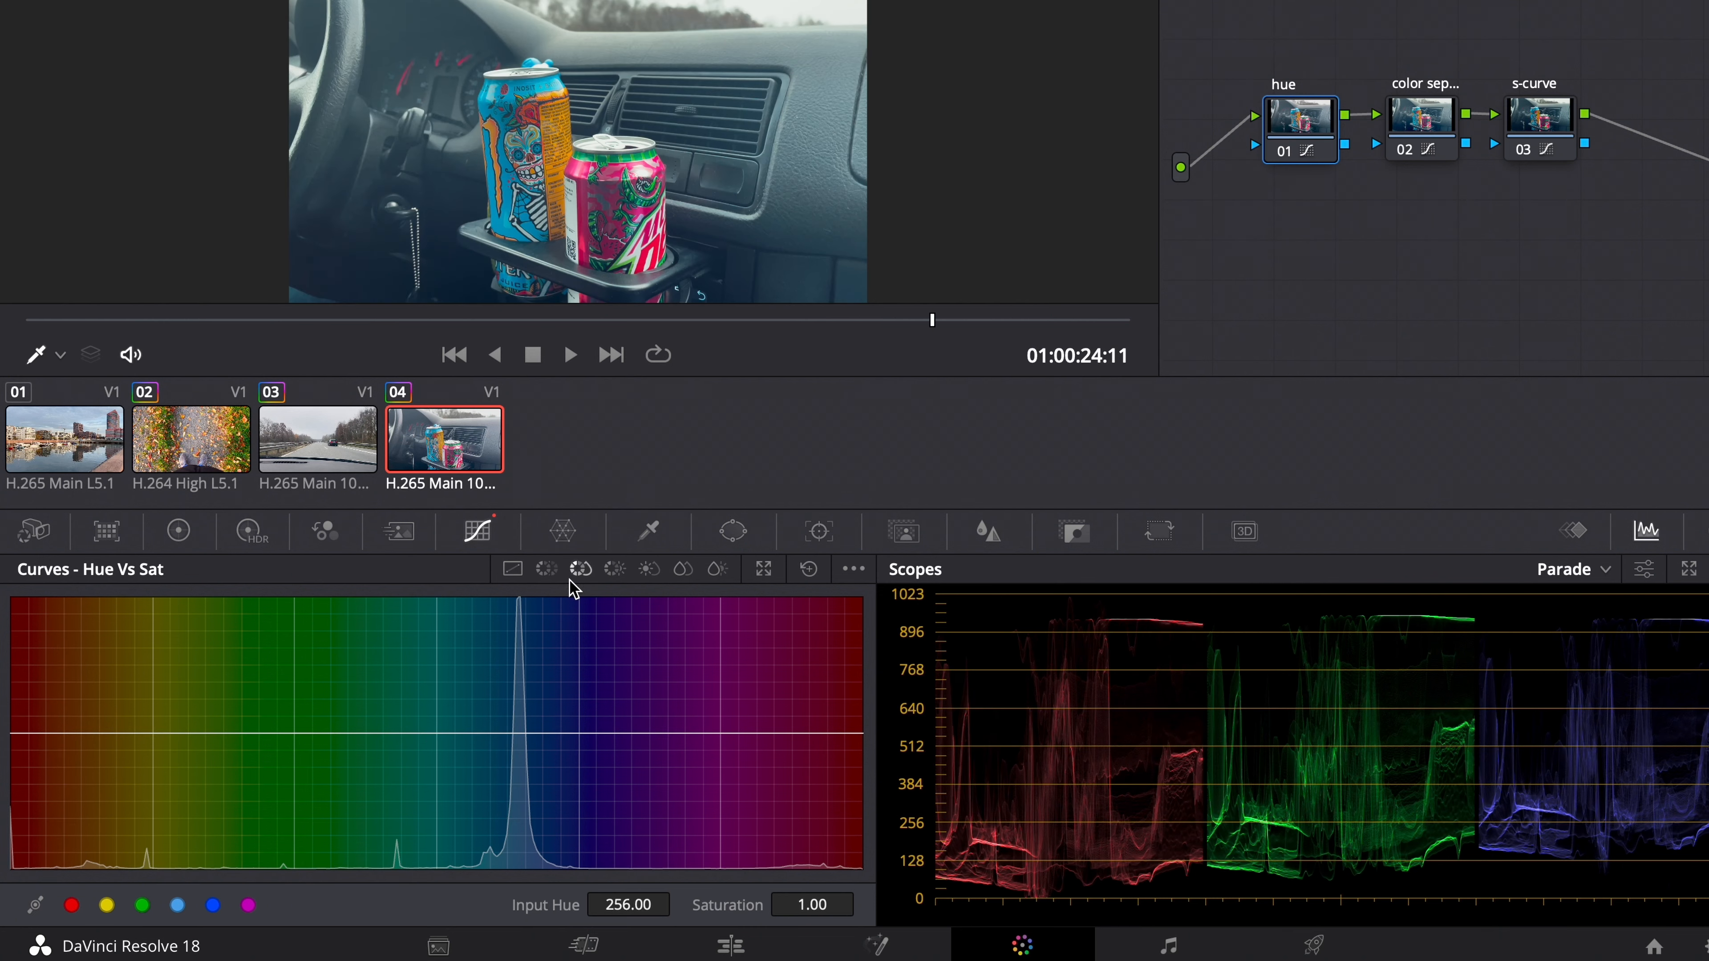
{"action": "left_click", "coordinate": [213, 904]}
{"action": "left_click", "coordinate": [178, 905]}
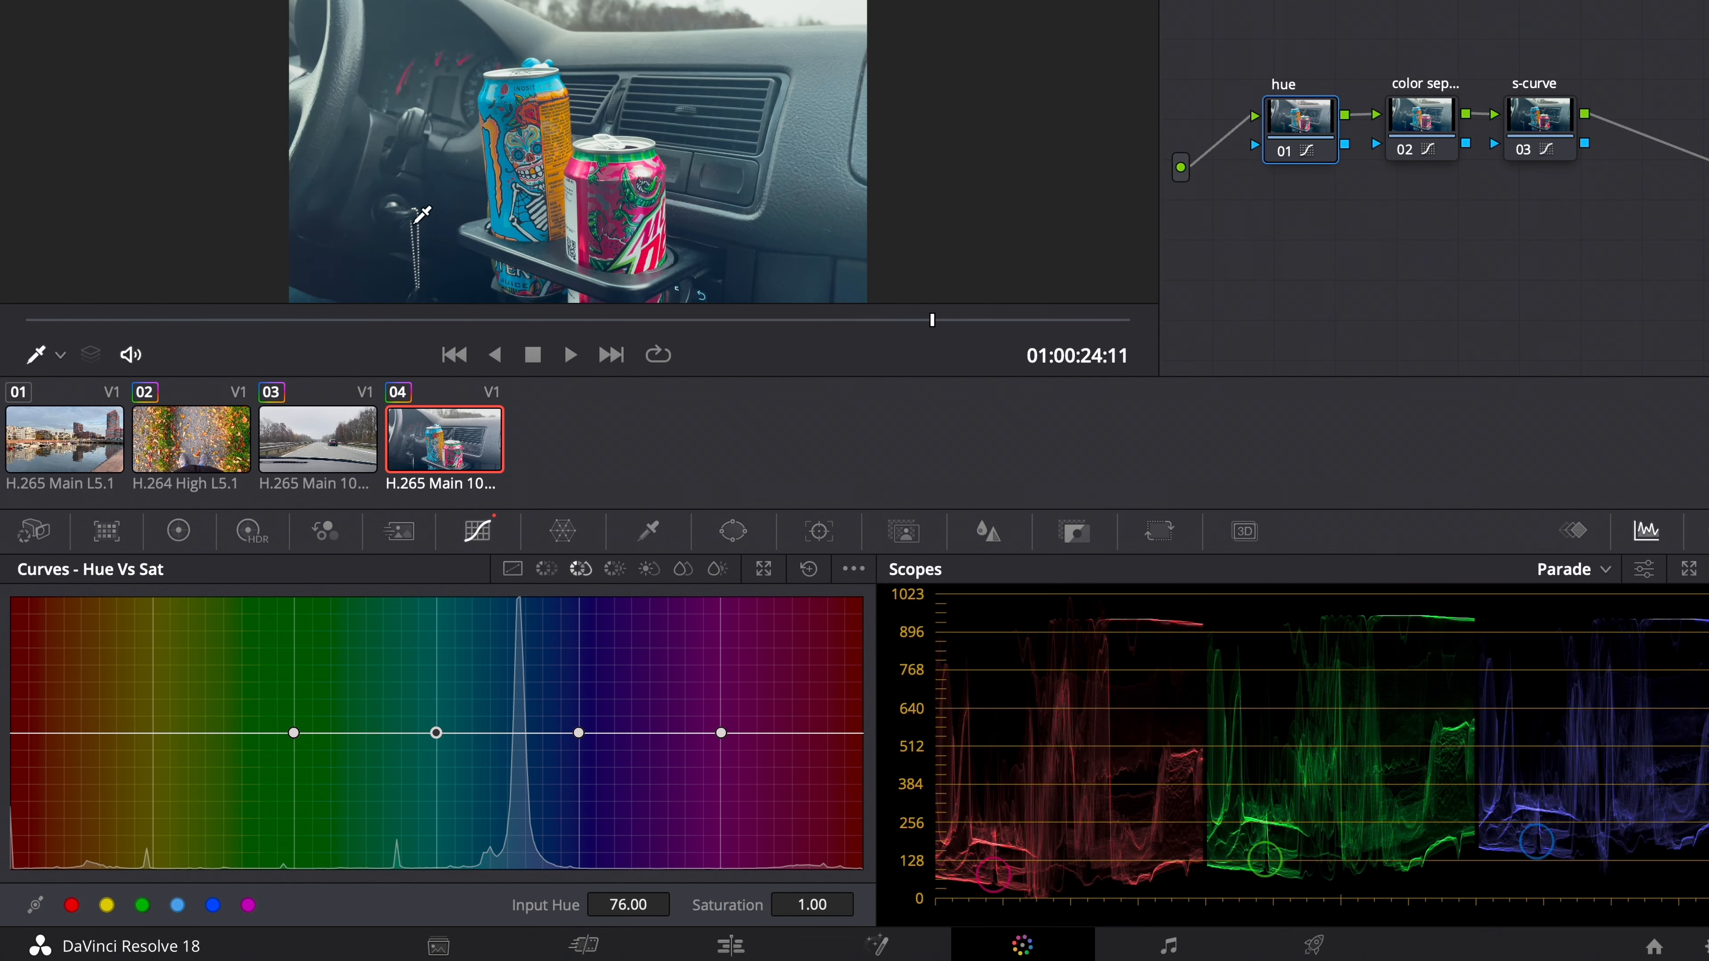
{"action": "left_click_drag", "start_coordinate": [571, 734], "coordinate": [558, 754]}
{"action": "mouse_move", "coordinate": [438, 735]}
{"action": "left_mouse_down"}
{"action": "mouse_move", "coordinate": [428, 755]}
{"action": "mouse_move", "coordinate": [443, 725]}
{"action": "mouse_move", "coordinate": [443, 749]}
{"action": "left_mouse_up"}
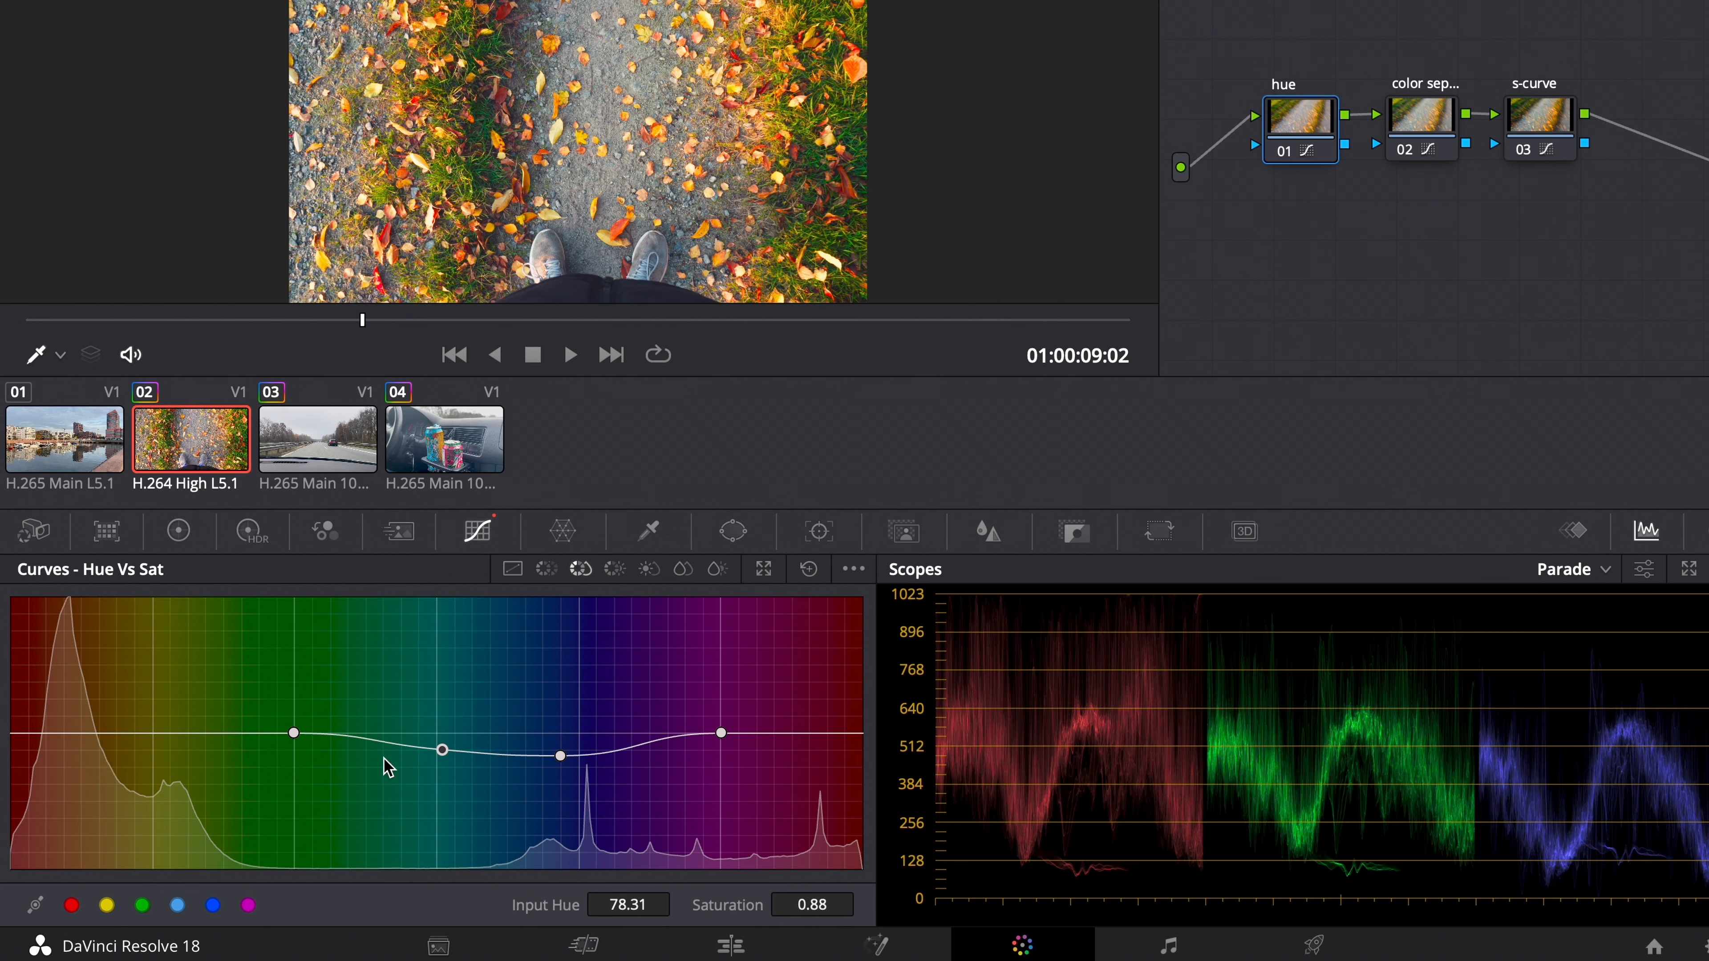
Lower the greens' saturation to about 0.89 on the Hue Vs Sat curve, and check the highway and cans clips with the grade bypassed and restored.
{"action": "left_click", "coordinate": [105, 904]}
{"action": "left_click_drag", "start_coordinate": [294, 733], "coordinate": [298, 765]}
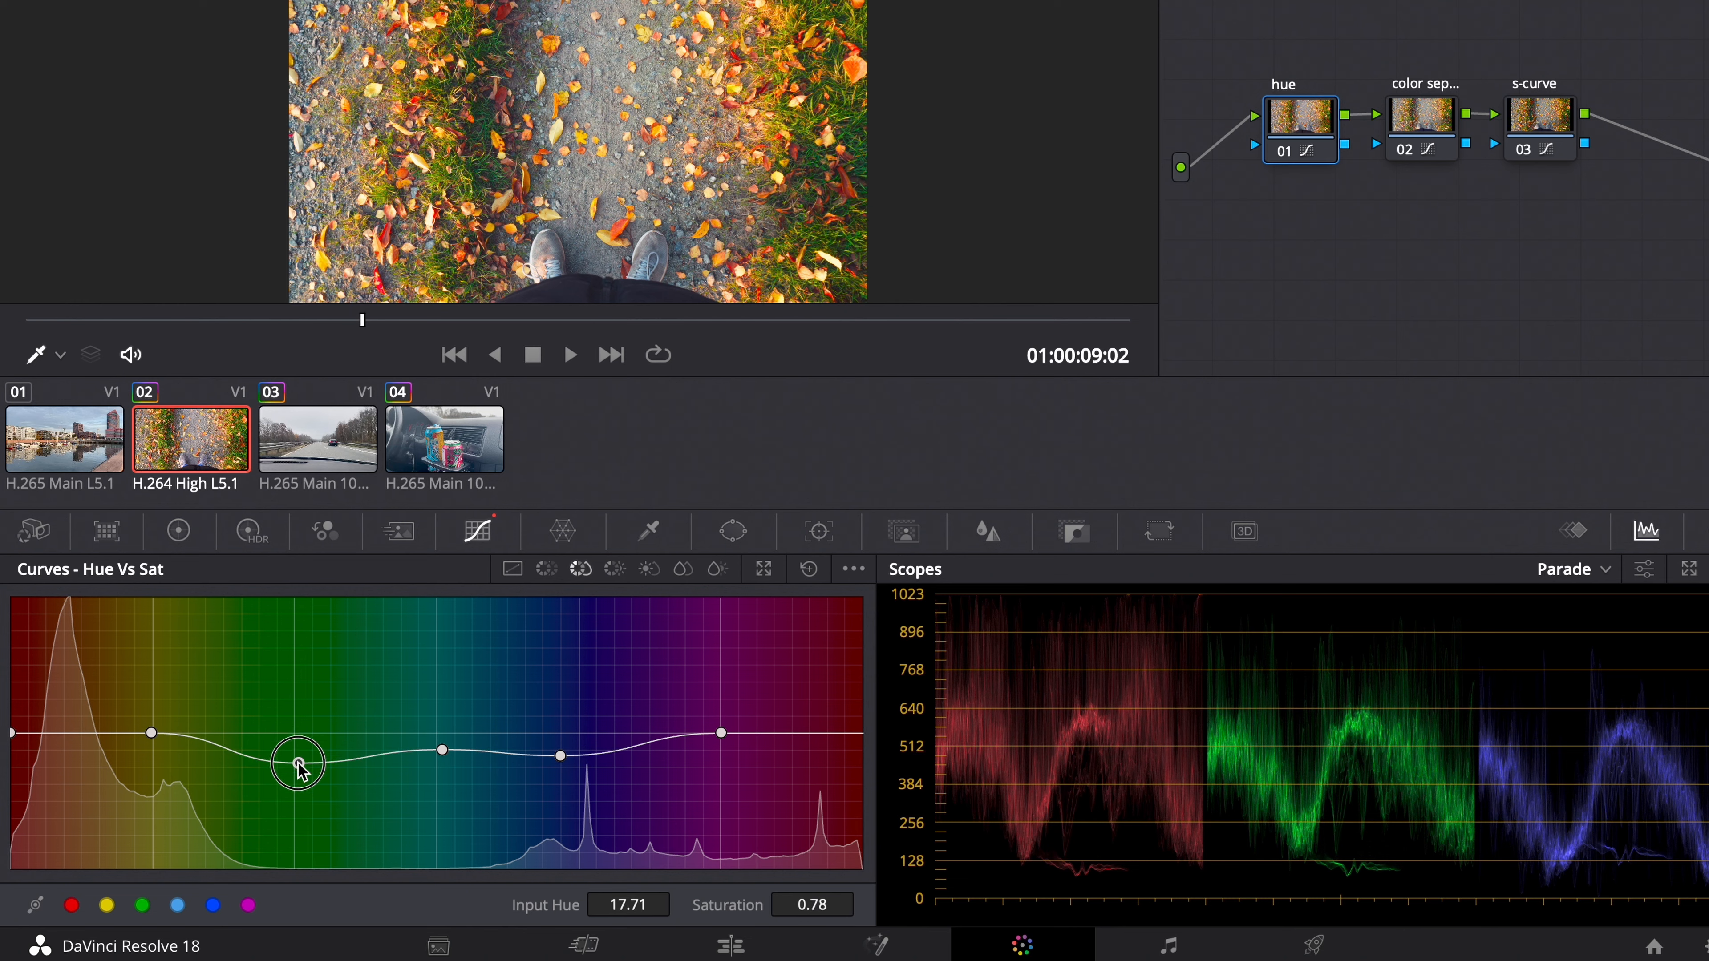
{"action": "left_click", "coordinate": [885, 331]}
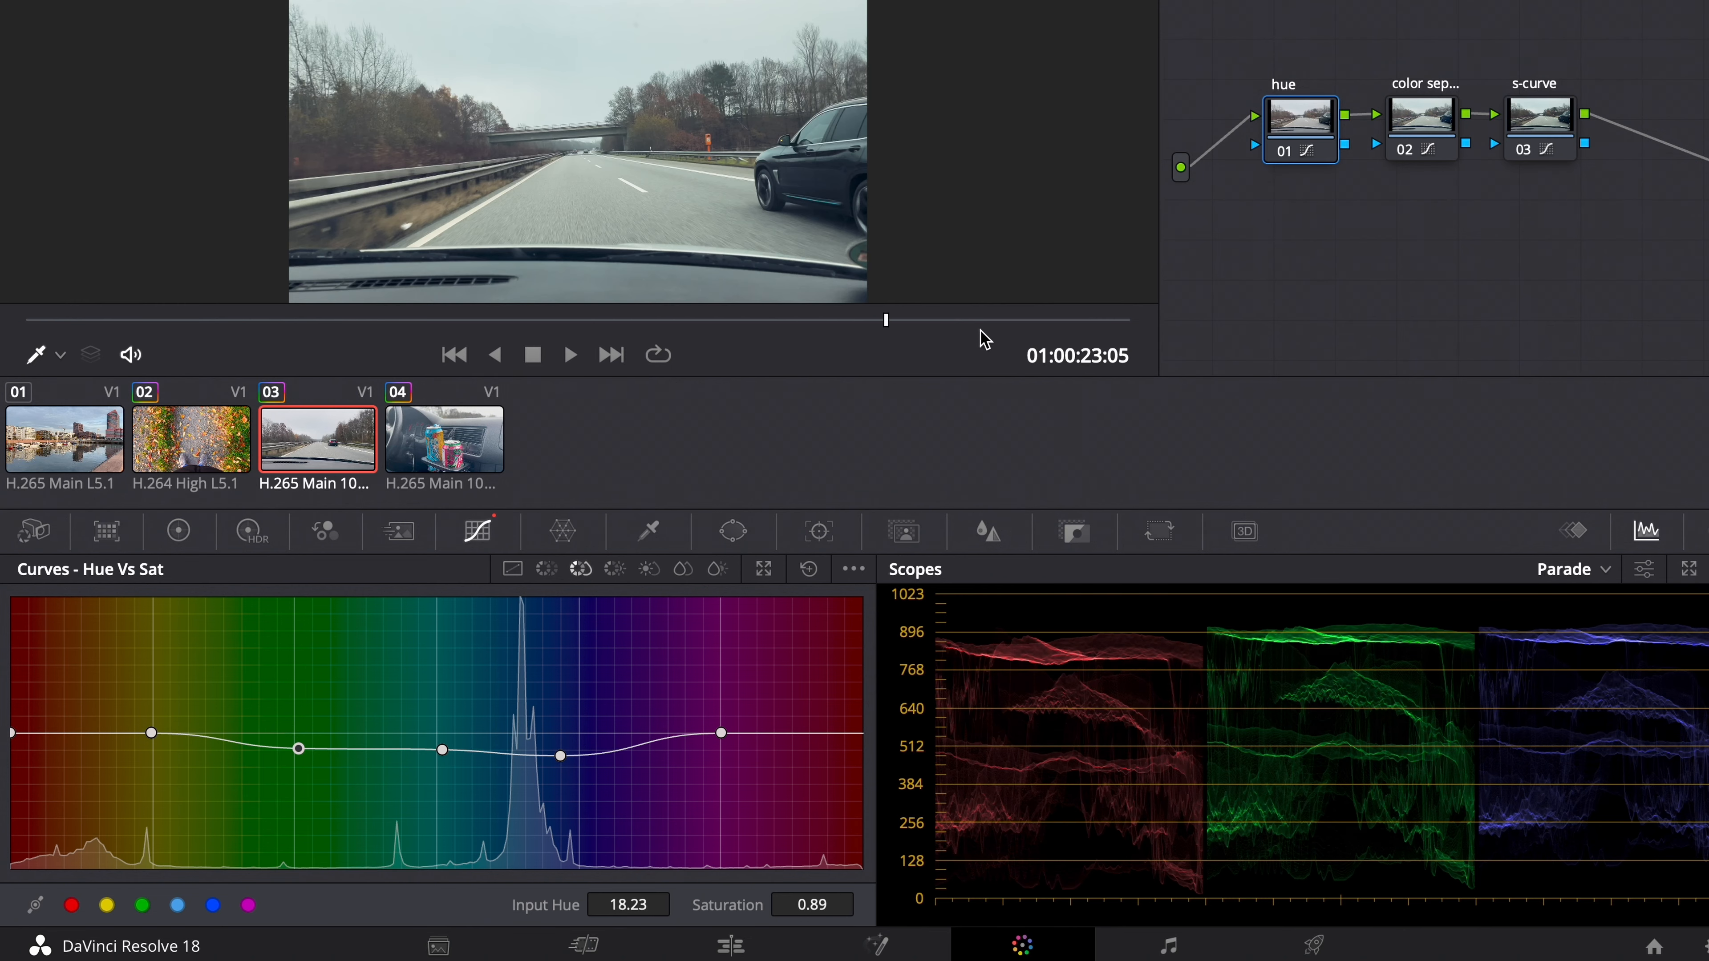
{"action": "left_click", "coordinate": [984, 330]}
{"action": "left_click", "coordinate": [1022, 331]}
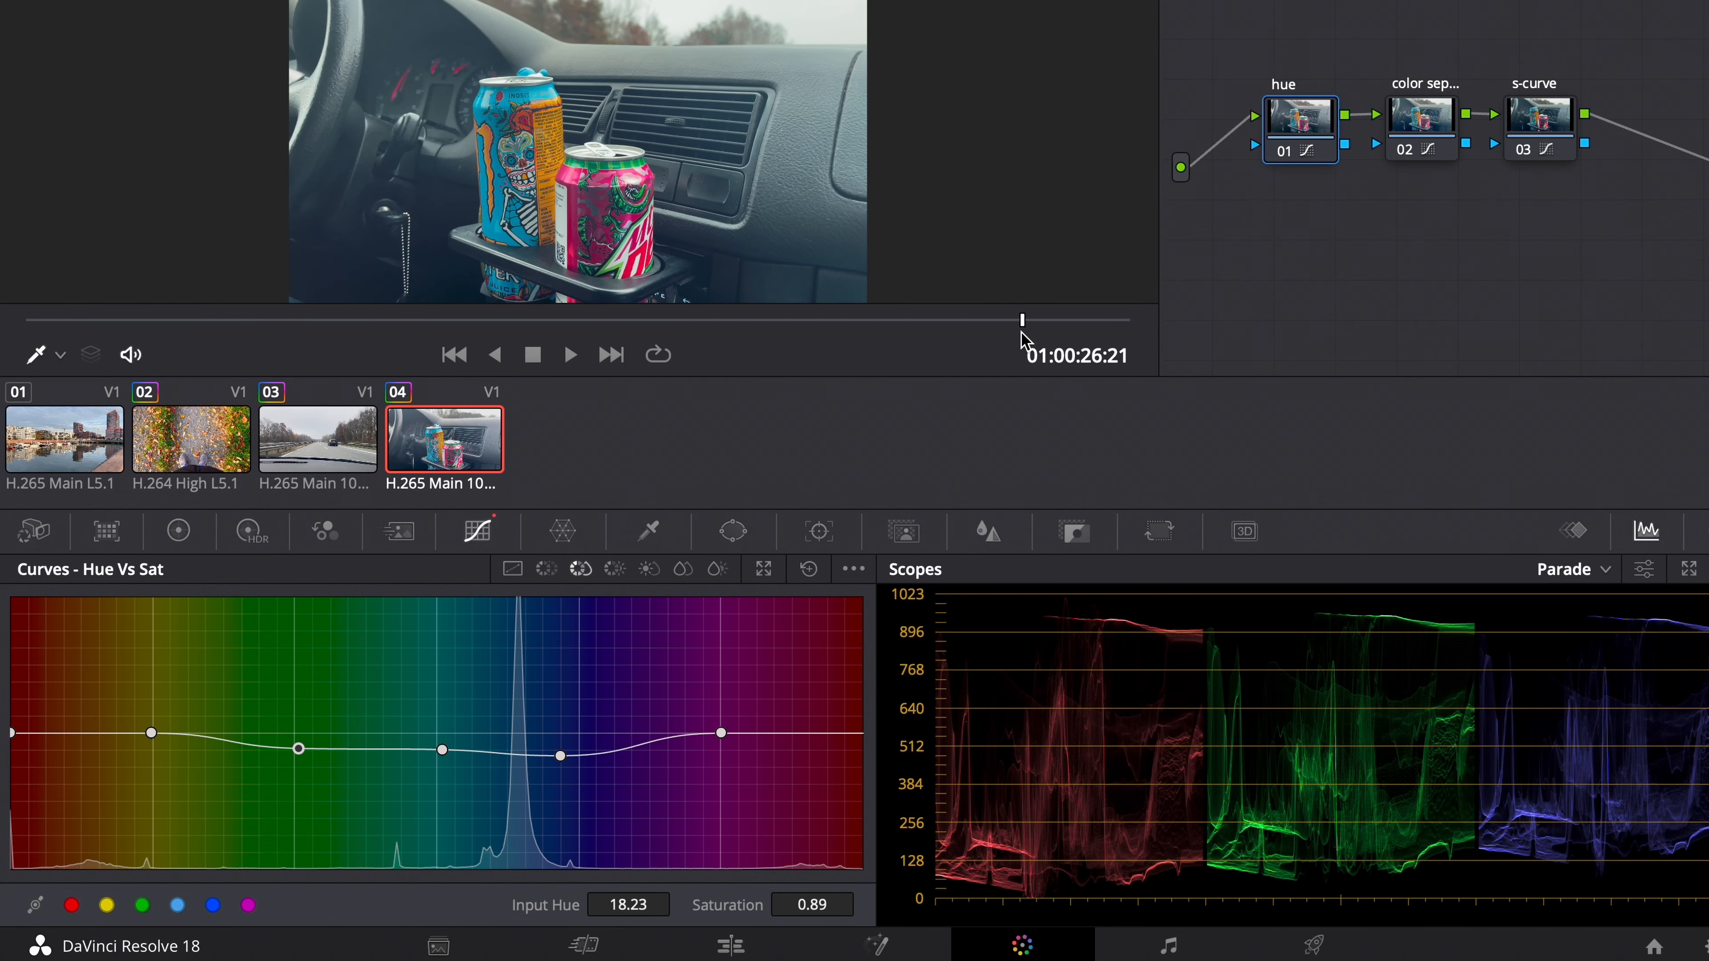
{"action": "key", "text": "shift+d"}
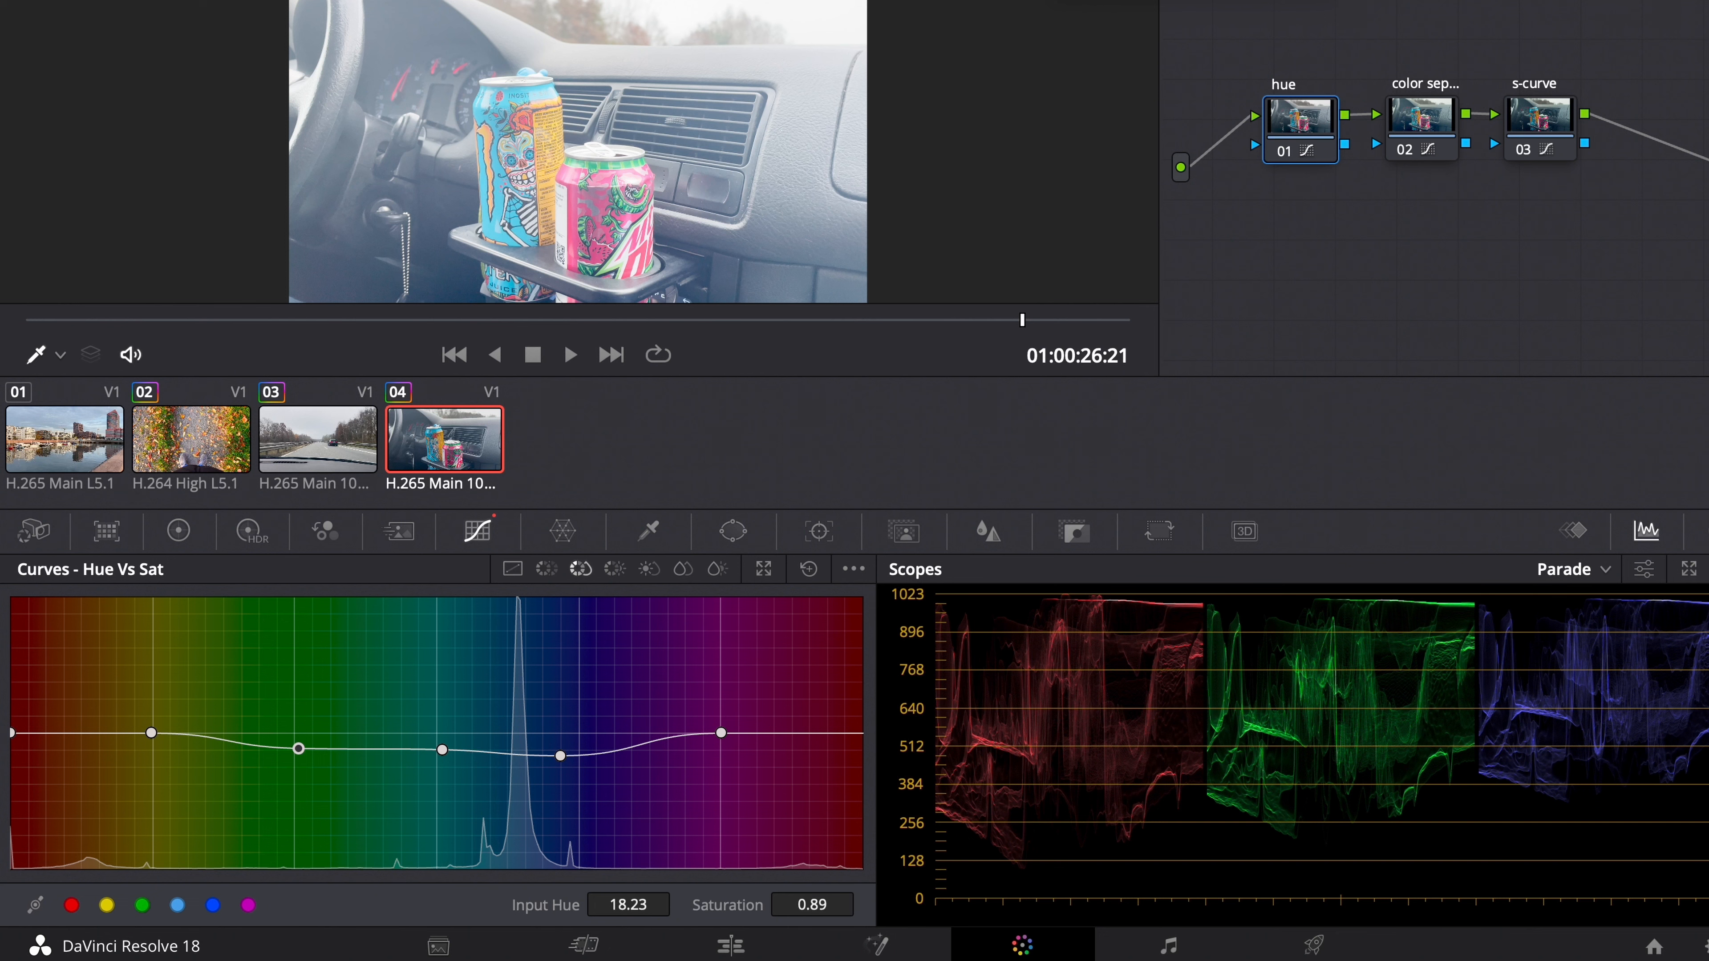
{"action": "key", "text": "shift+d"}
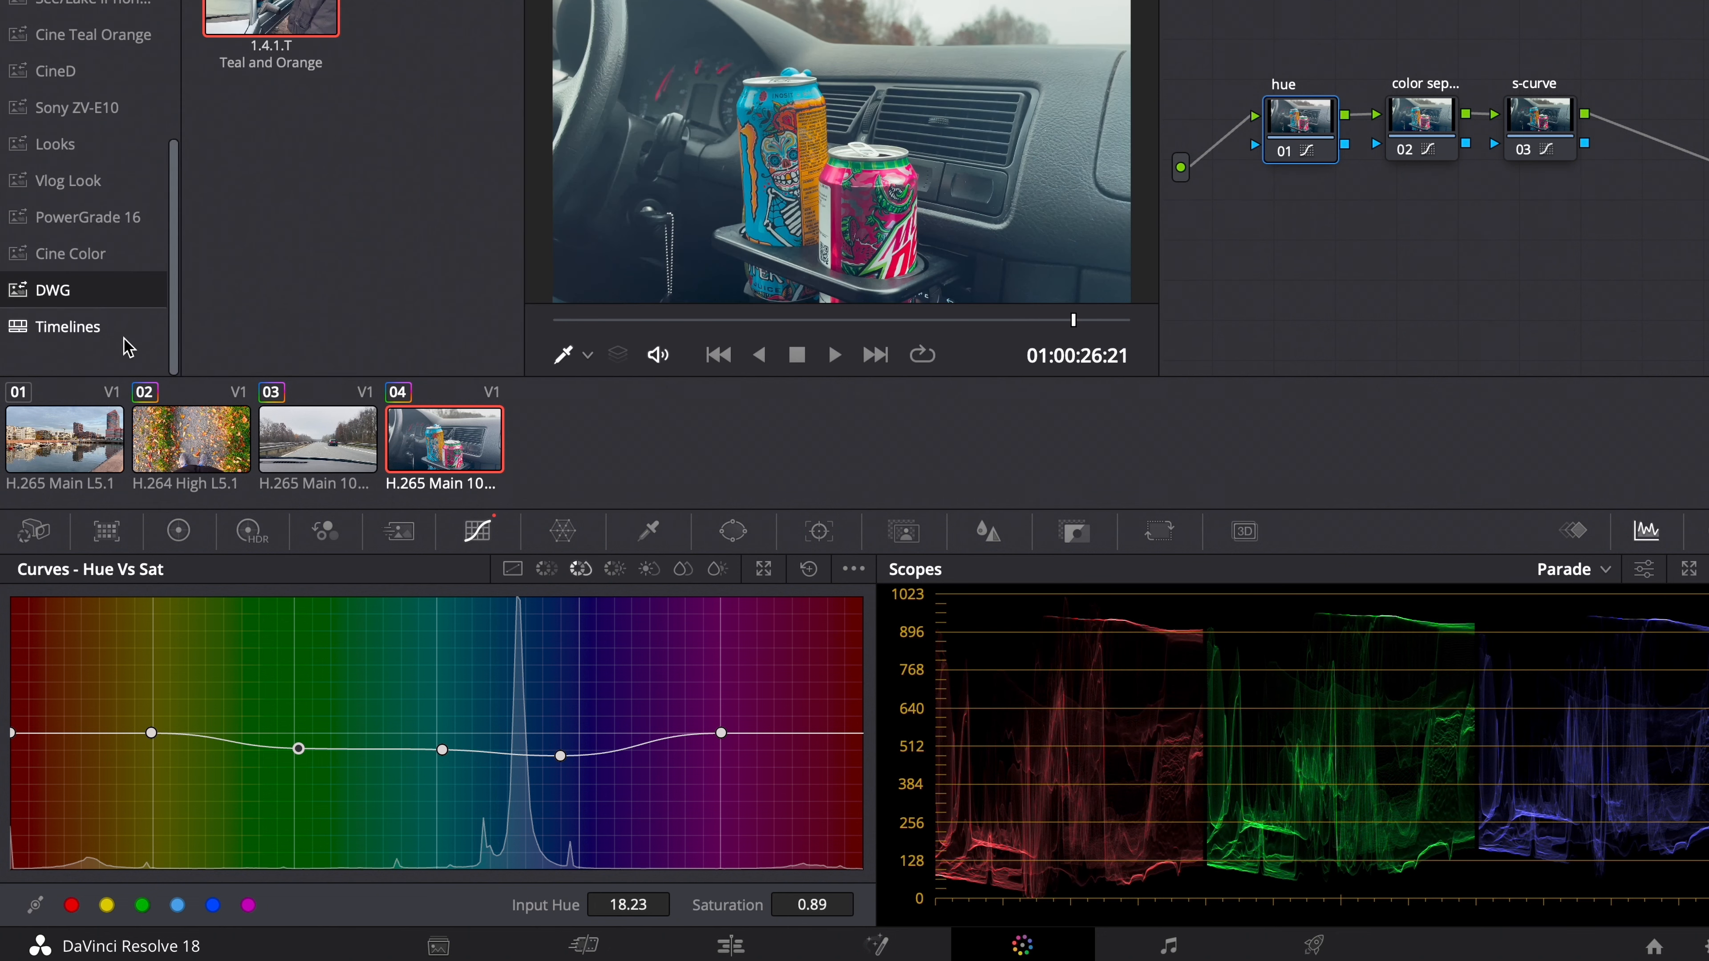
Save the finished timeline grade as a still from the cans clip in the DWG gallery album.
{"action": "right_click", "coordinate": [127, 347]}
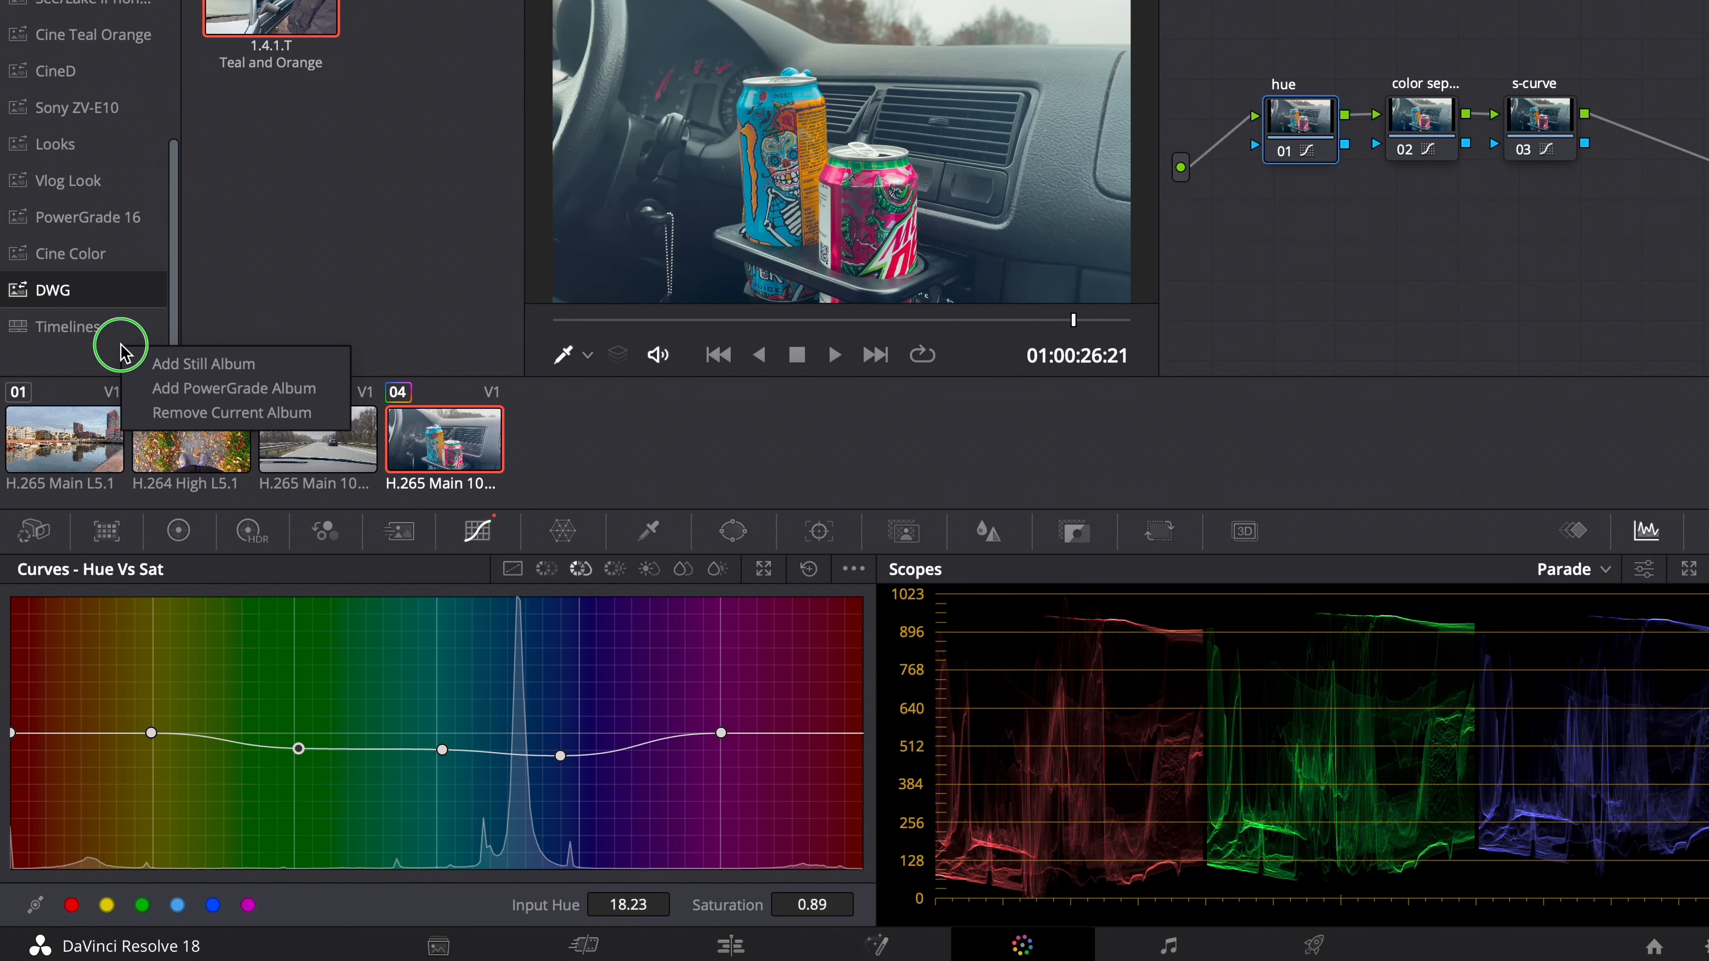
{"action": "key", "text": "Escape"}
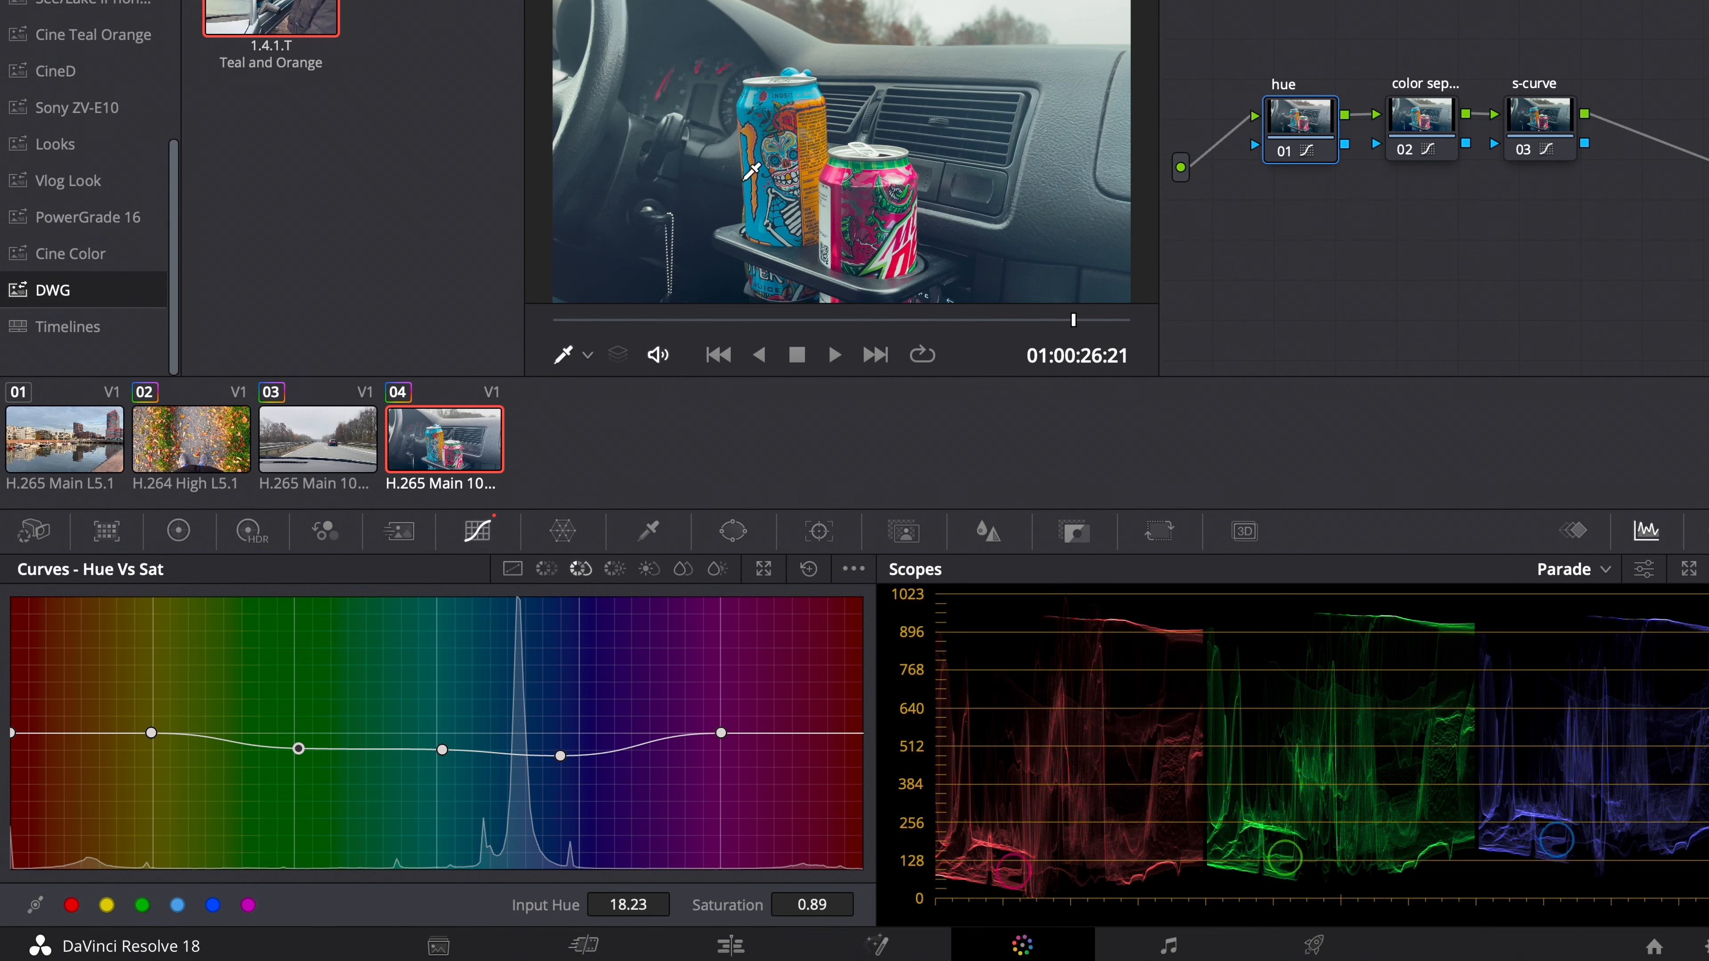
{"action": "right_click", "coordinate": [745, 182]}
{"action": "left_click", "coordinate": [771, 196]}
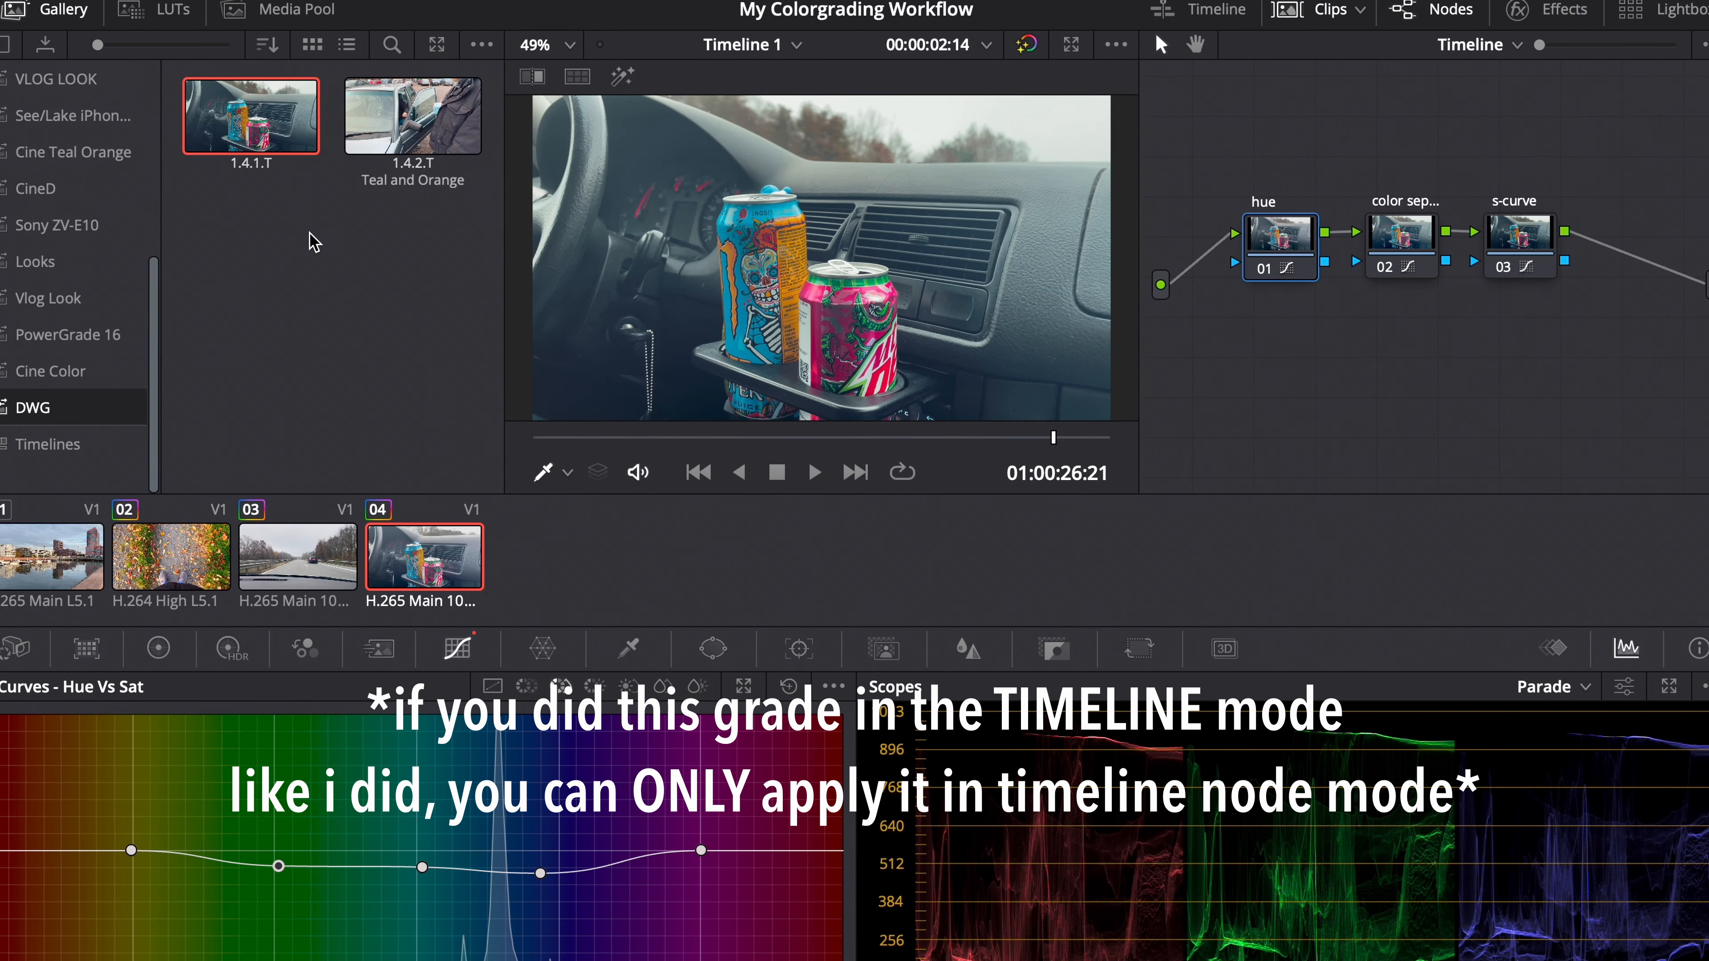
Apply the saved cans still's grade in timeline node mode and bring up the node mode choices.
{"action": "right_click", "coordinate": [248, 161]}
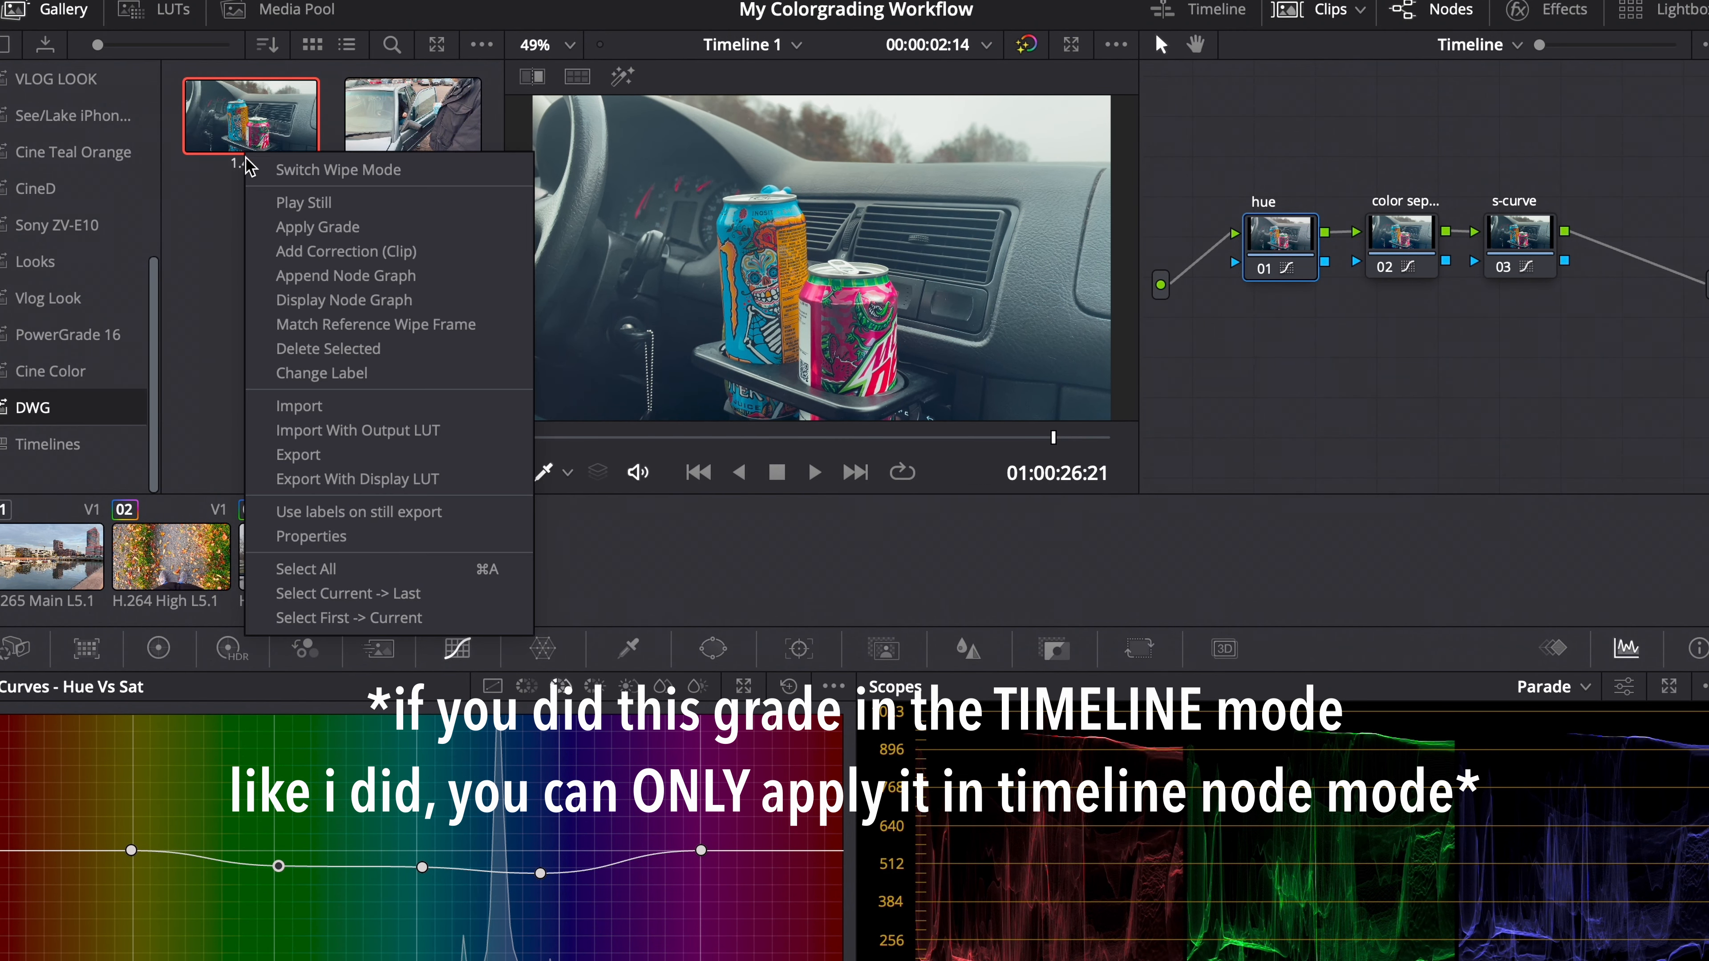
{"action": "left_click", "coordinate": [254, 227]}
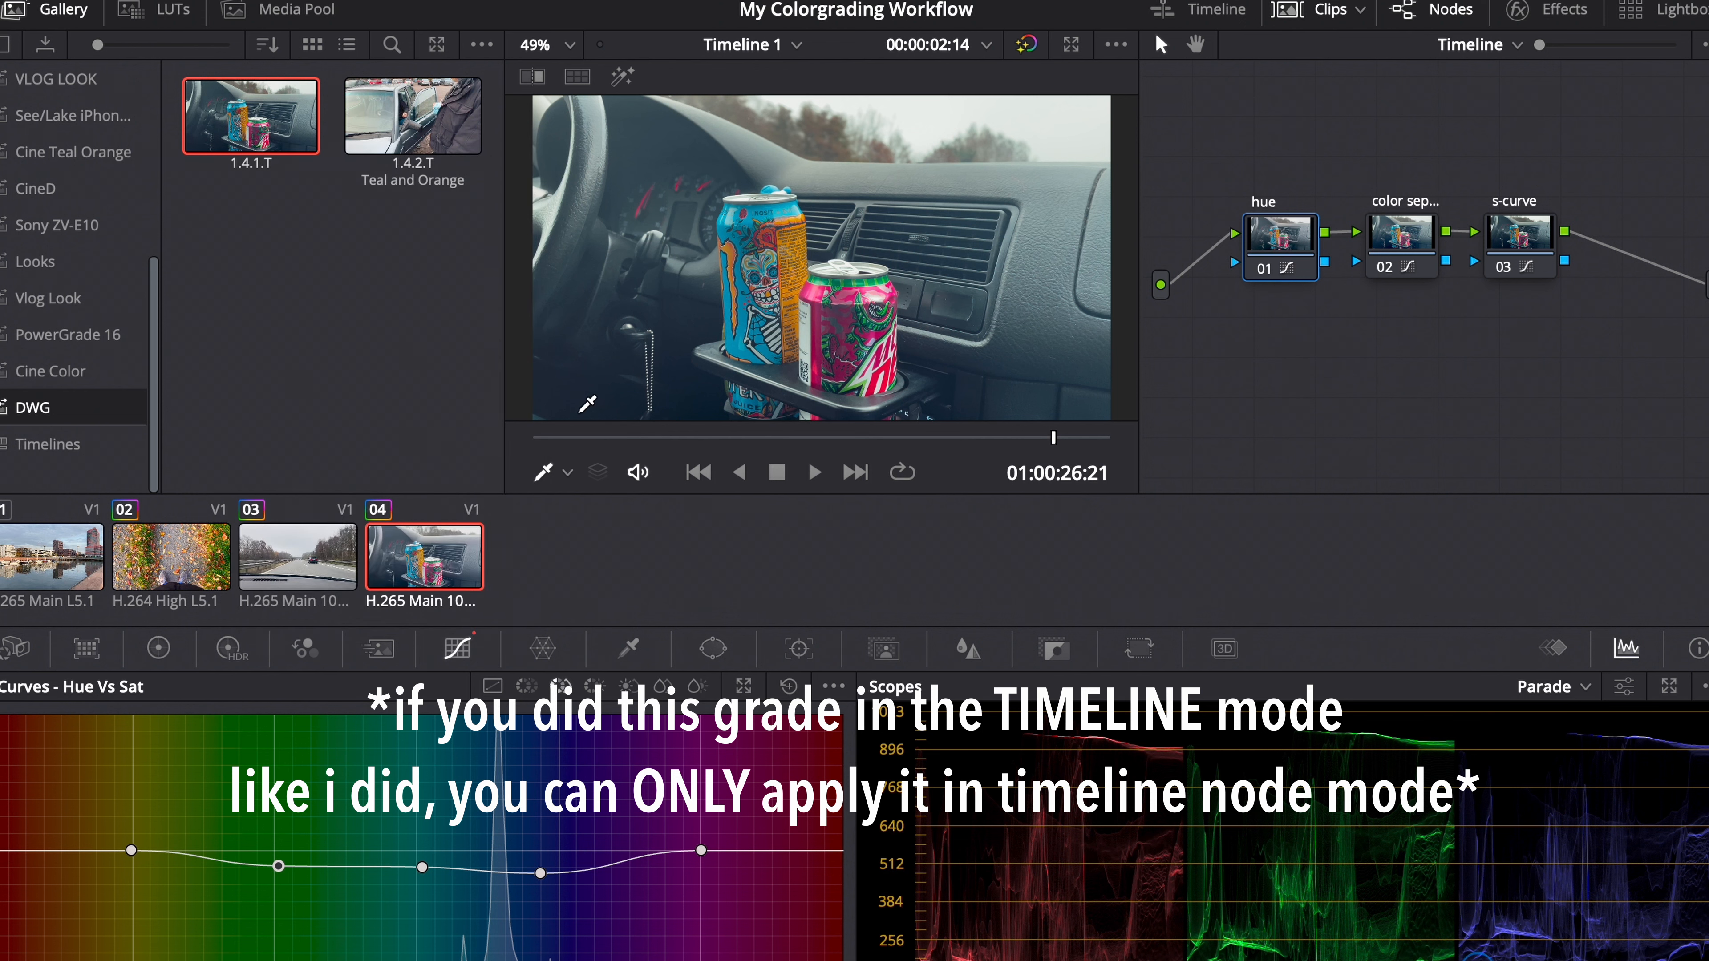
{"action": "left_click", "coordinate": [1519, 48]}
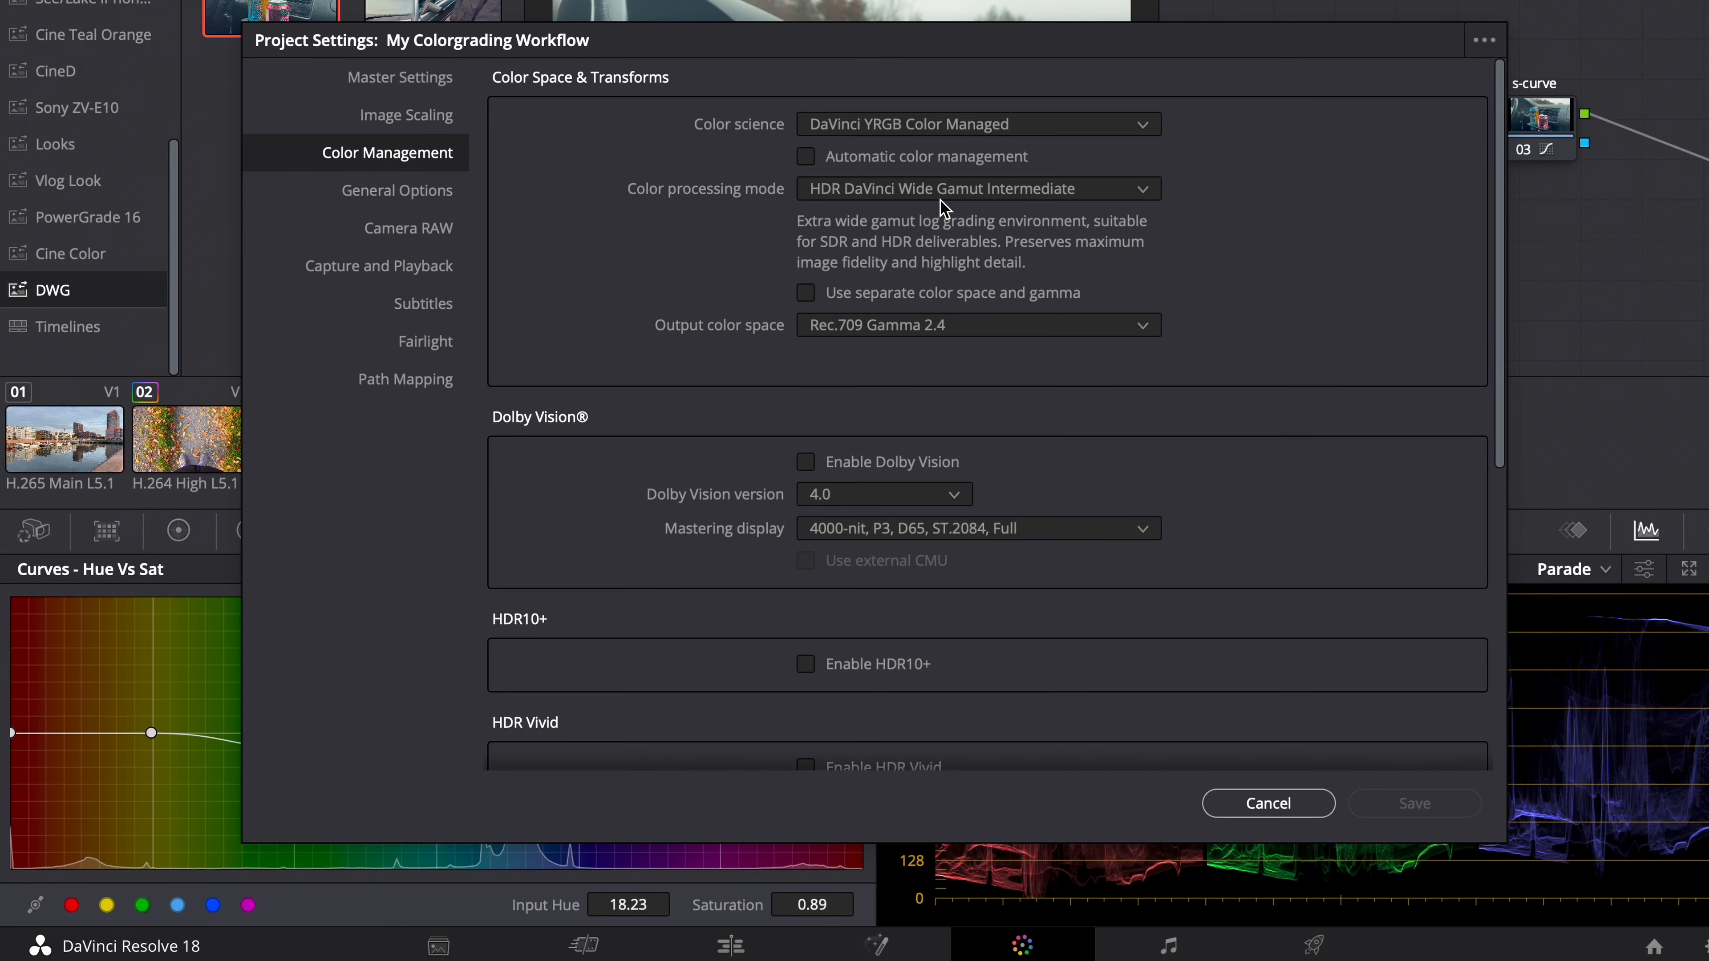